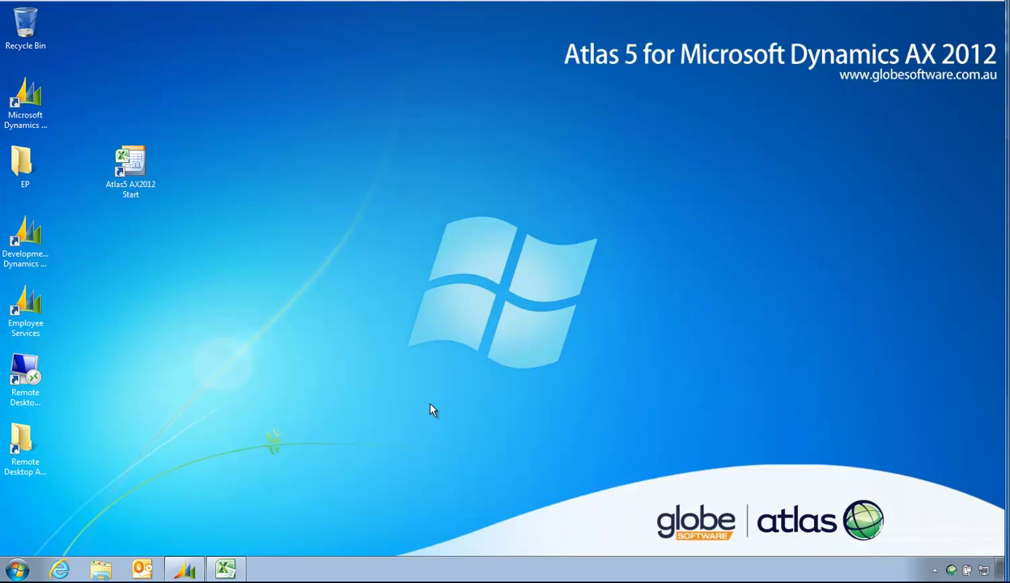
# Run the Dynamics AX Customer balance list report with its default dates
pyautogui.click(185, 570)
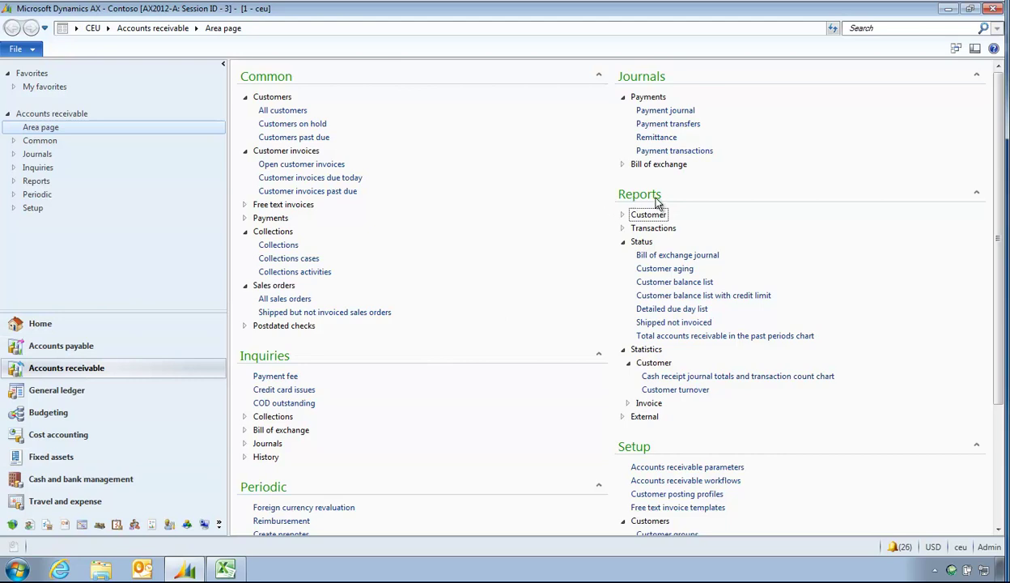
pyautogui.click(675, 282)
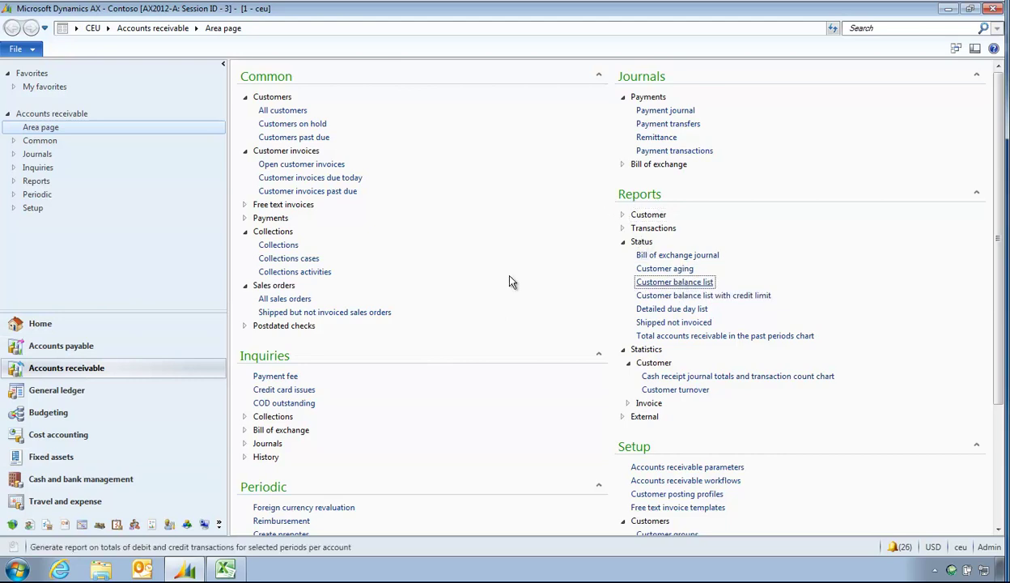
pyautogui.click(536, 304)
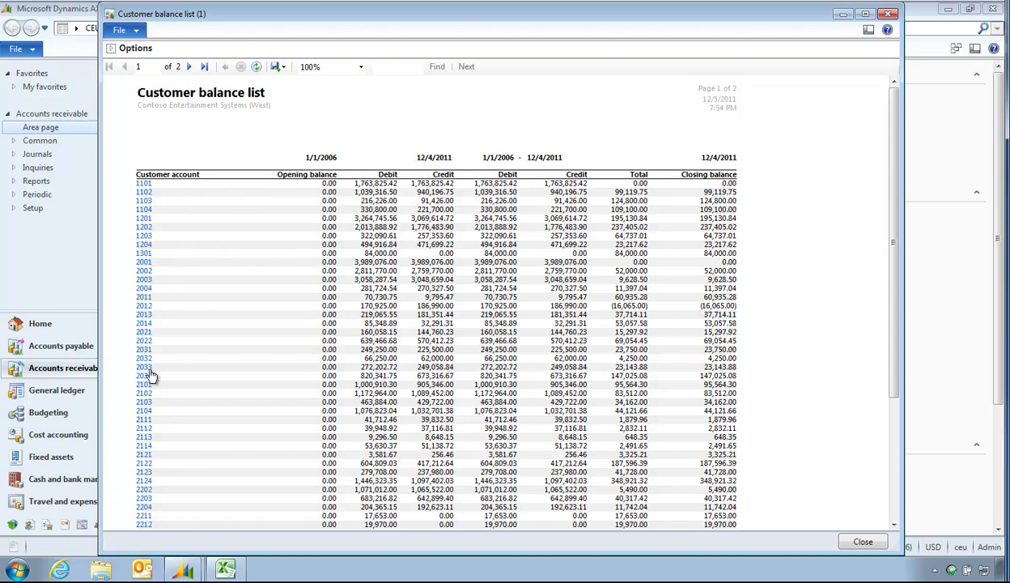
# Browse the report preview and its export formats without exporting, then close the report
pyautogui.moveTo(894, 126)
pyautogui.mouseDown()
pyautogui.moveTo(896, 237)
pyautogui.moveTo(673, 120)
pyautogui.mouseUp()
pyautogui.click(276, 67)
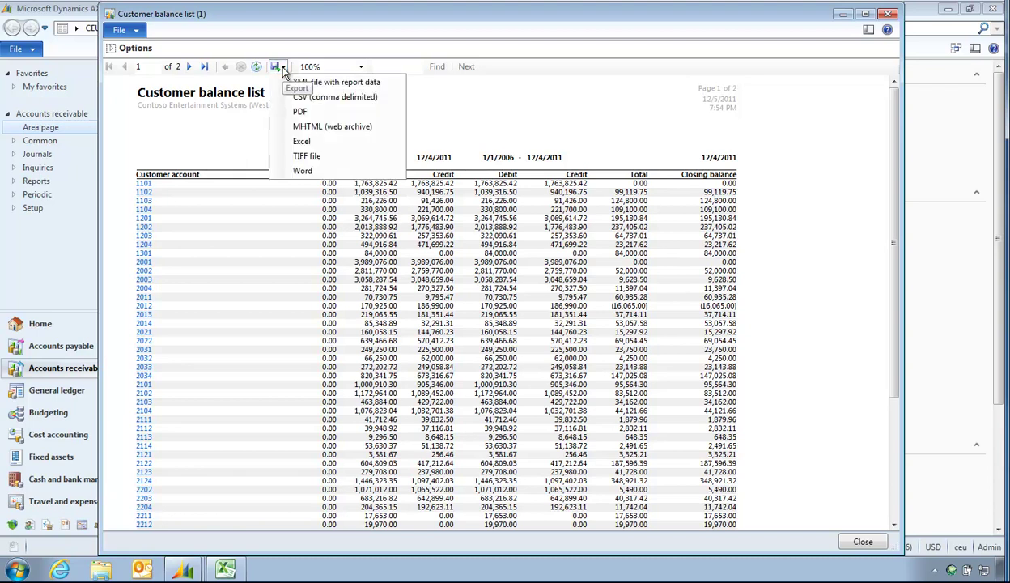
pyautogui.click(510, 251)
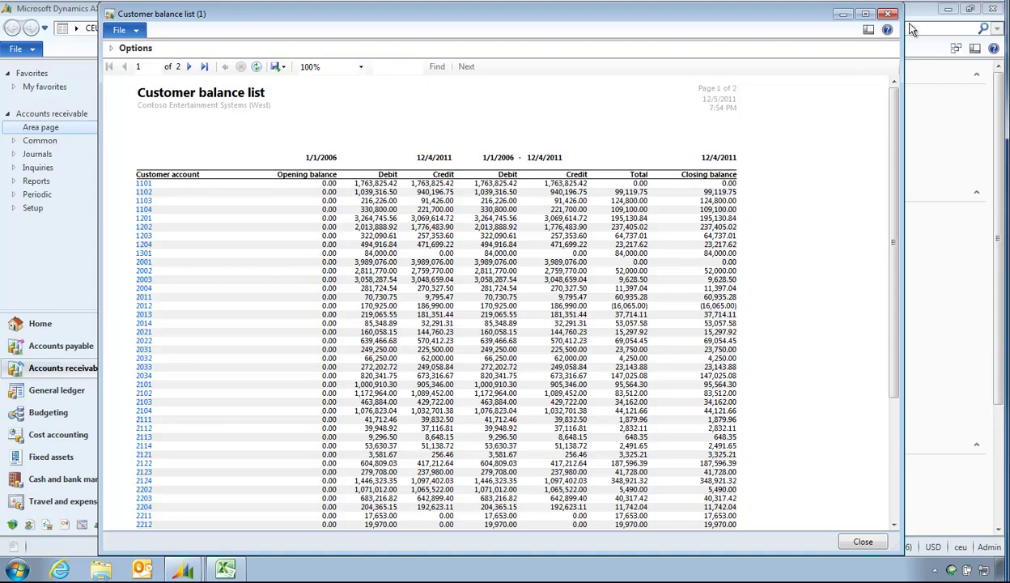
pyautogui.click(888, 14)
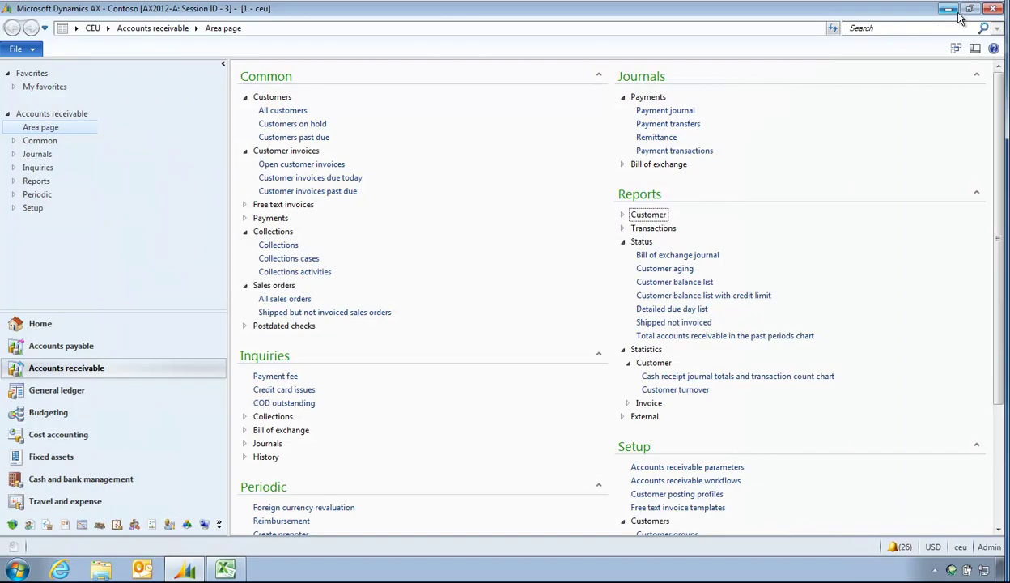
# In the 'AX2012 Customer Balances for a Group' workbook, start an Atlas Structured Summary report at F8
pyautogui.click(946, 9)
pyautogui.click(226, 569)
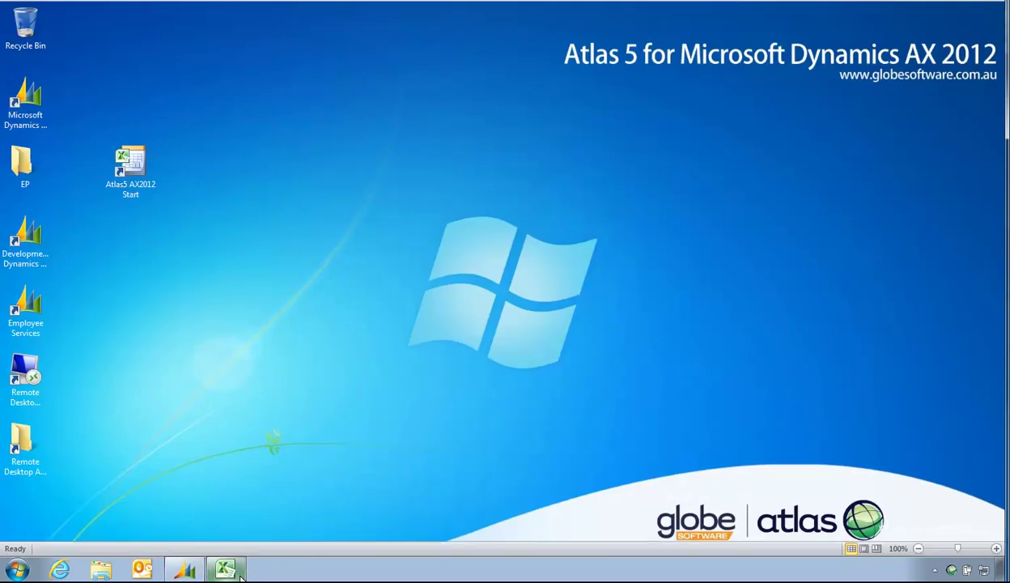
pyautogui.click(275, 243)
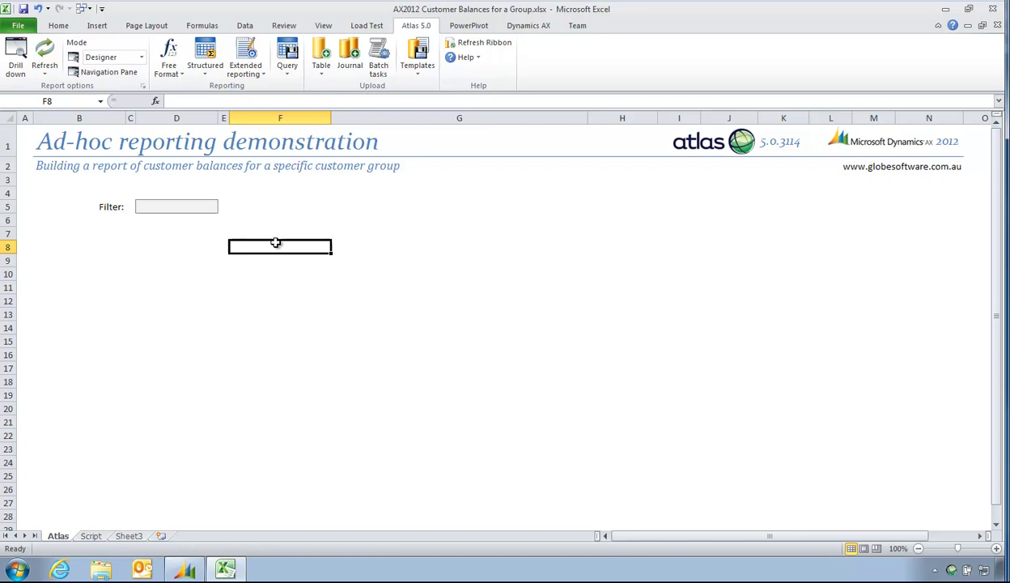
pyautogui.click(197, 68)
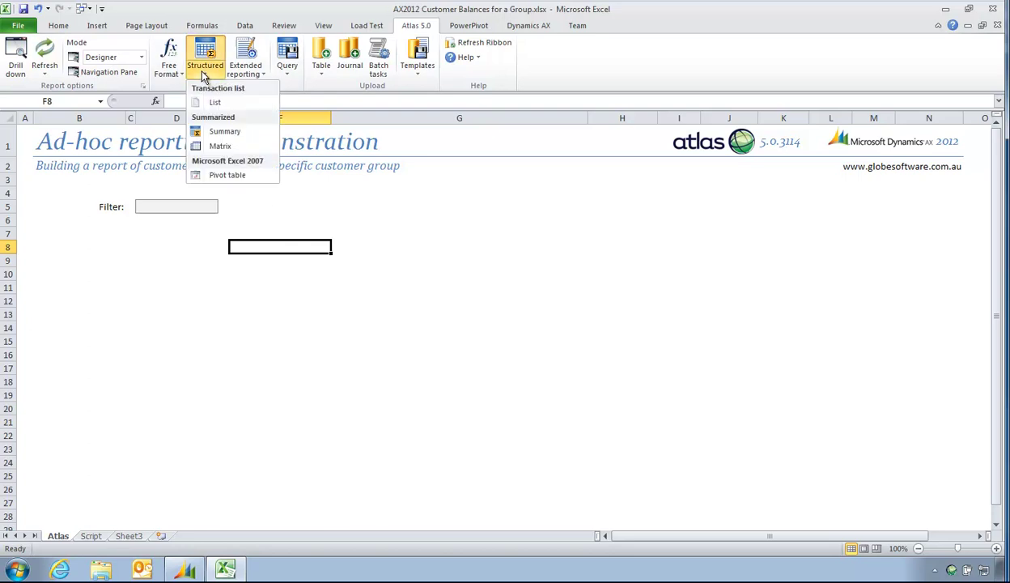
pyautogui.click(224, 131)
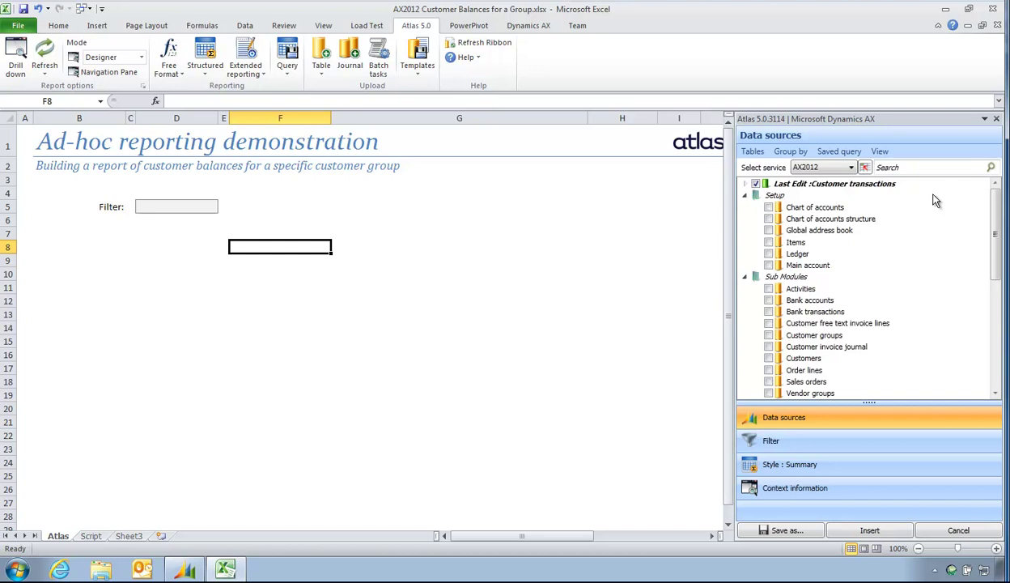
# Drop the Voucher, Date, Description, Currency and currency amount columns from Customer transactions
pyautogui.click(809, 446)
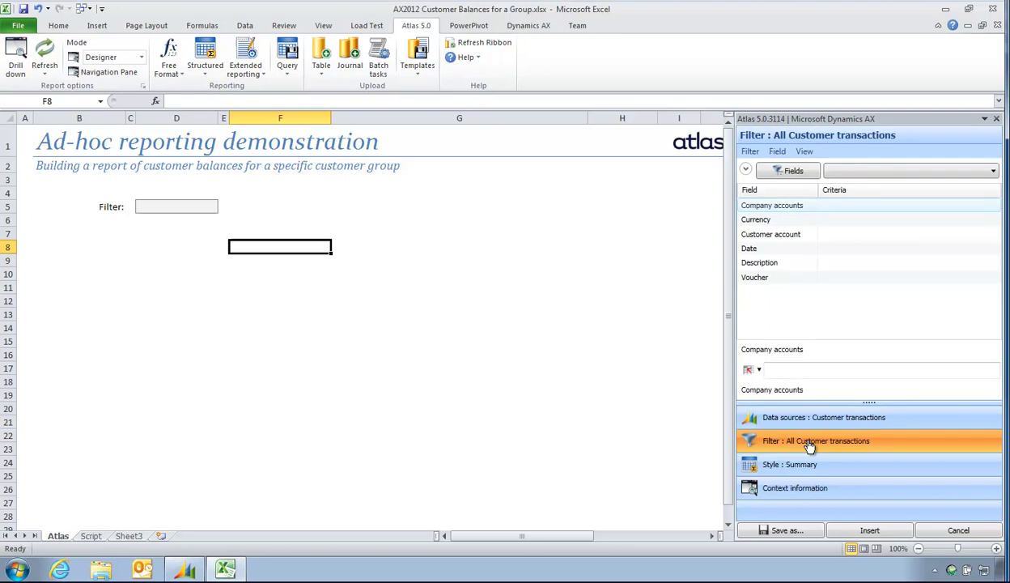
pyautogui.click(806, 468)
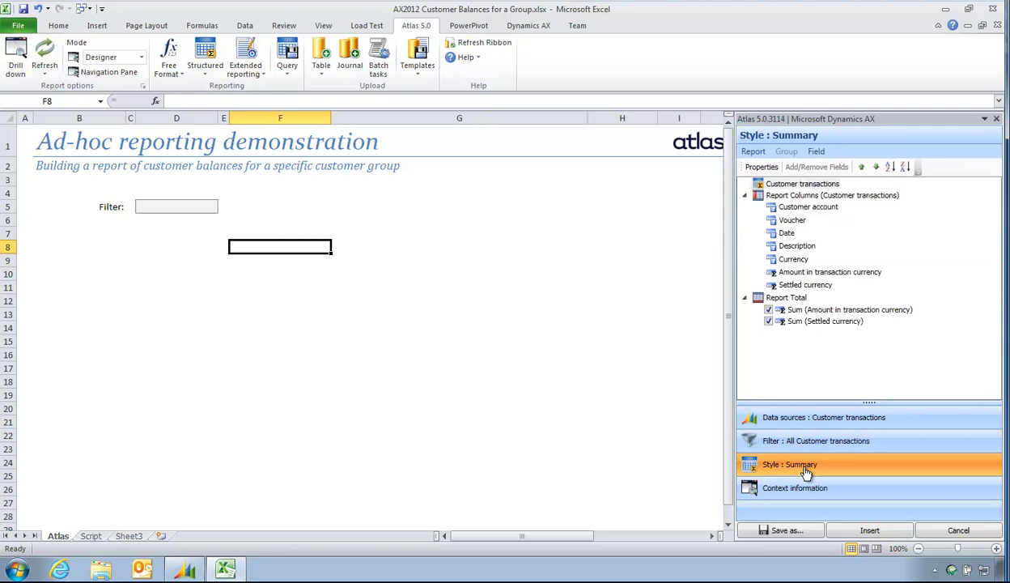
pyautogui.click(797, 185)
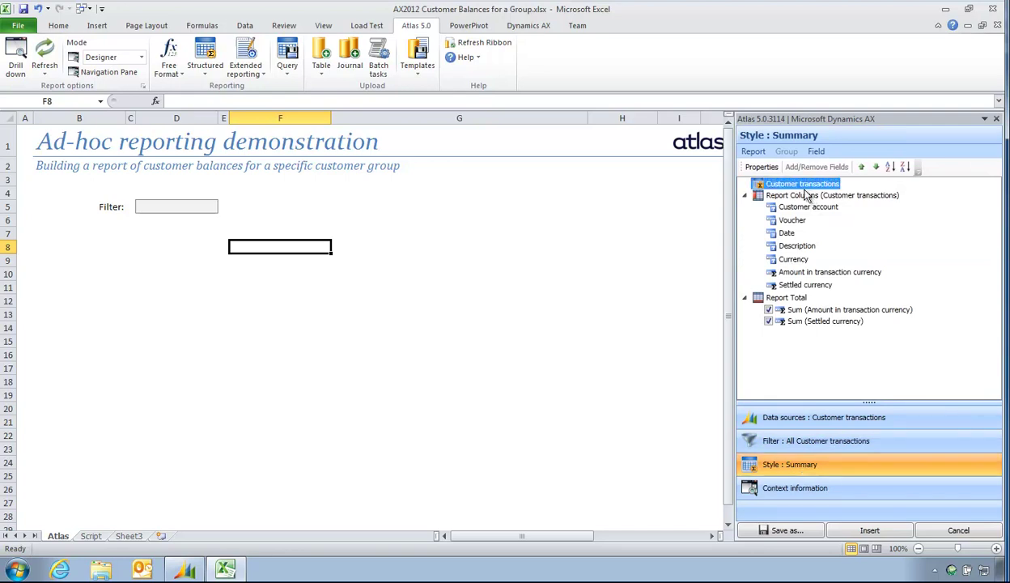
pyautogui.click(803, 197)
pyautogui.click(816, 167)
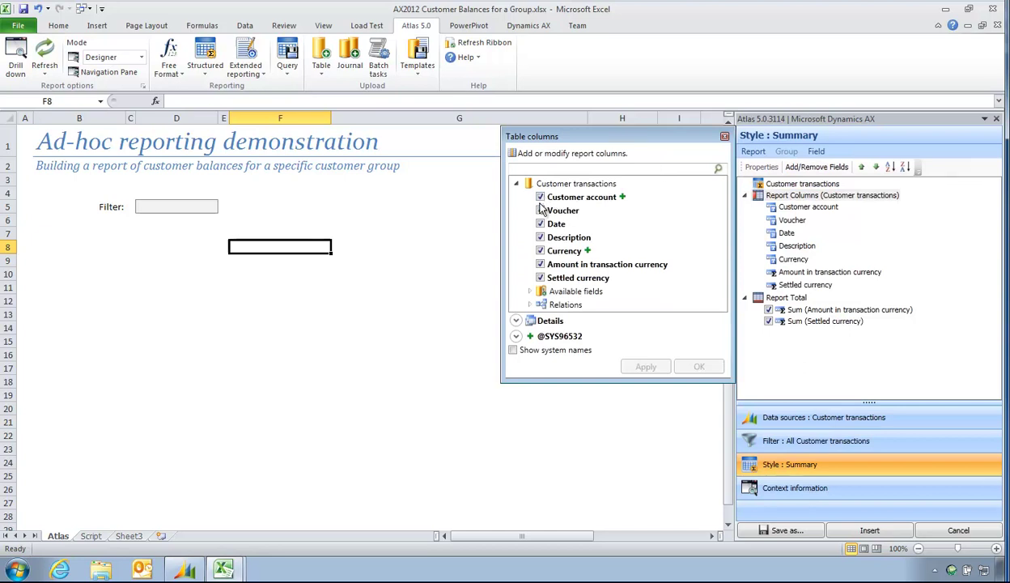
pyautogui.click(540, 210)
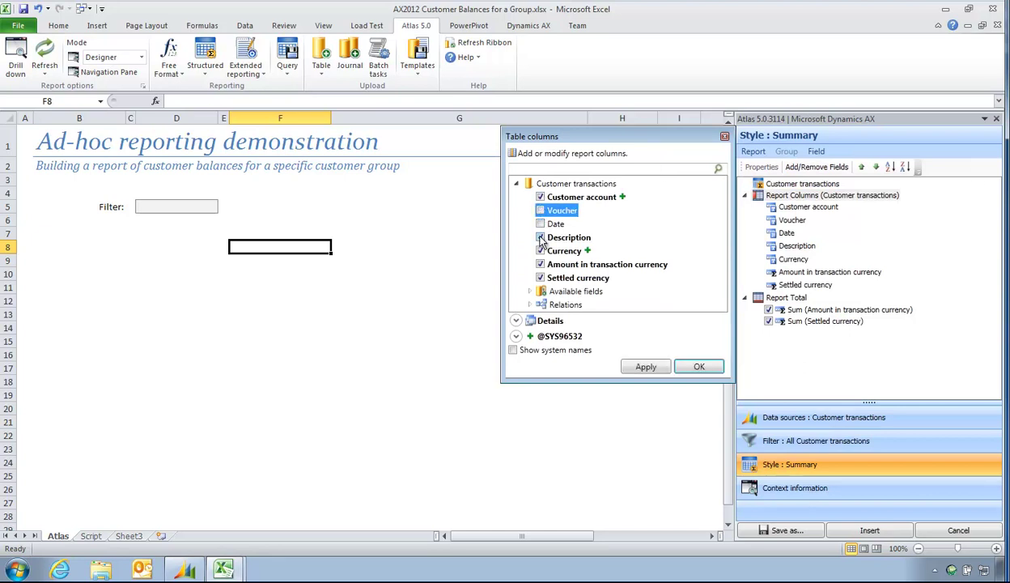
pyautogui.click(540, 237)
pyautogui.click(539, 264)
pyautogui.click(539, 278)
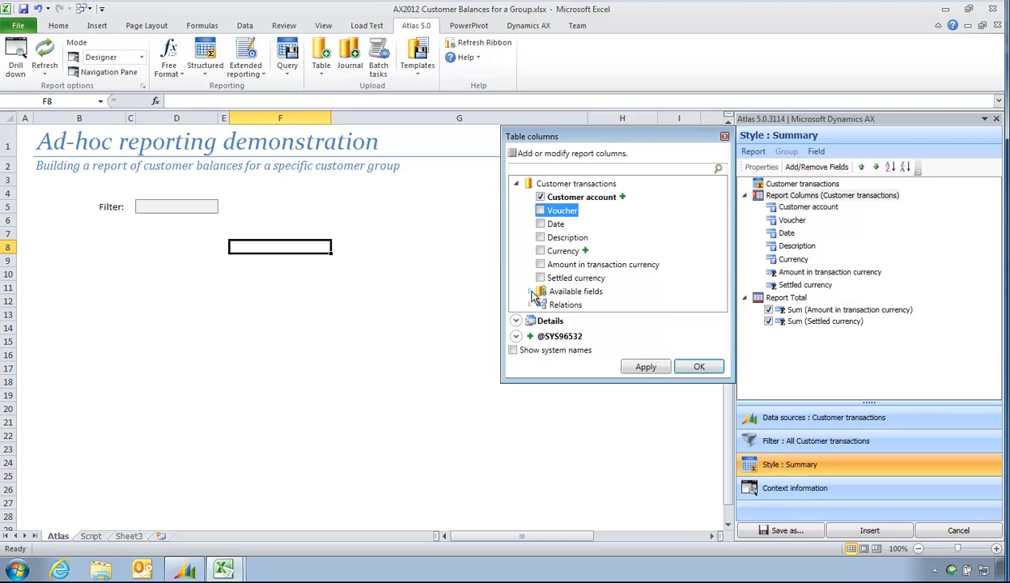
pyautogui.click(531, 291)
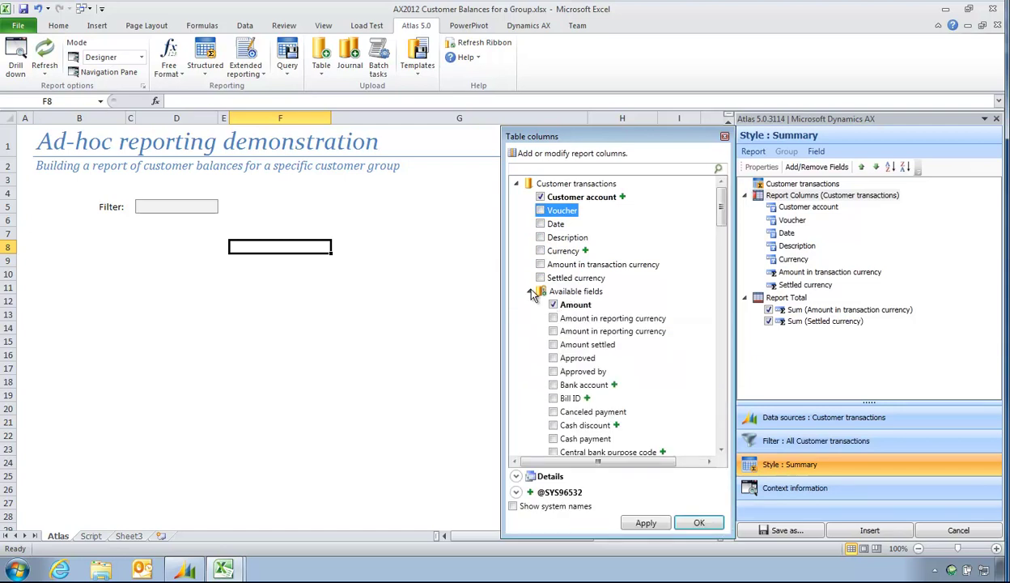
pyautogui.click(531, 291)
# Add the customer's Global address book Name field as a report column
pyautogui.click(620, 198)
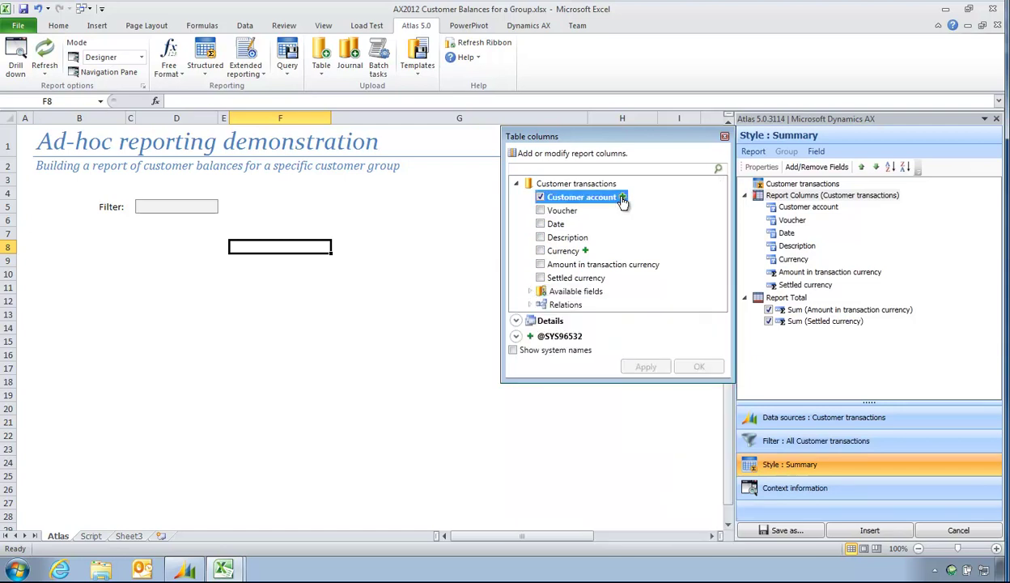
pyautogui.click(623, 197)
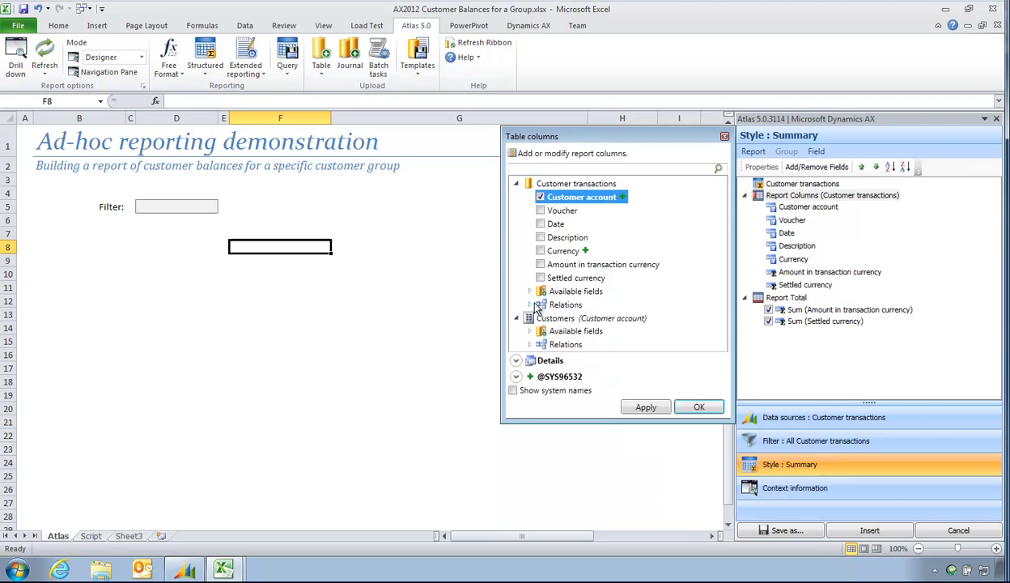
pyautogui.click(530, 333)
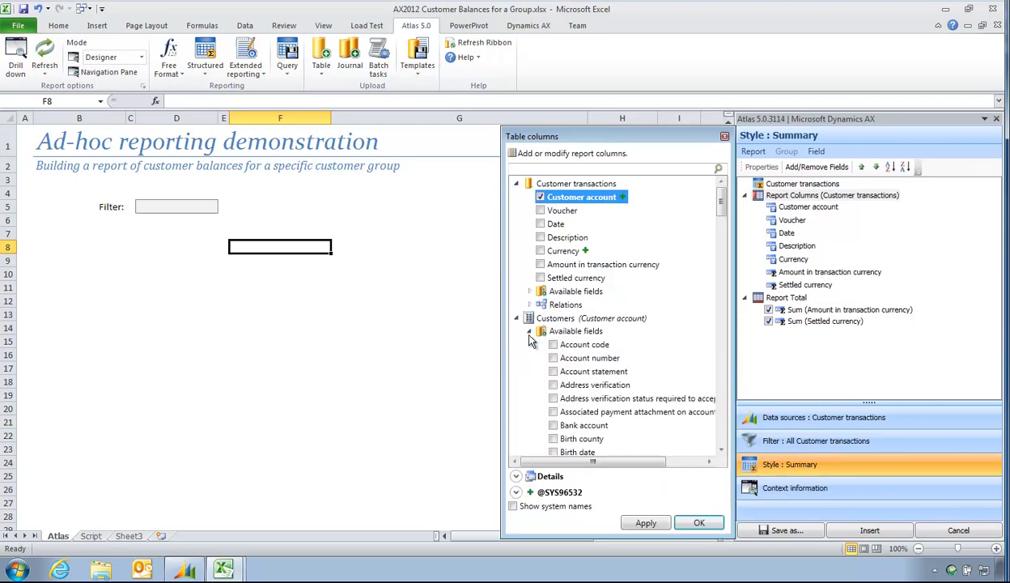
pyautogui.scroll(-3, 531, 340)
pyautogui.scroll(-3, 530, 340)
pyautogui.scroll(-3, 532, 340)
pyautogui.scroll(-4, 532, 340)
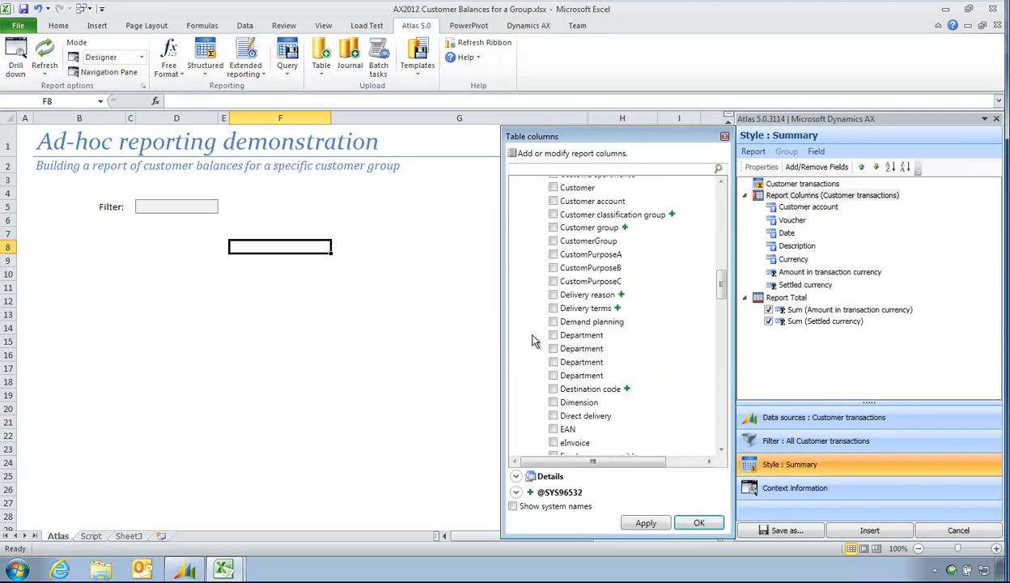
pyautogui.scroll(-2, 531, 340)
pyautogui.scroll(-3, 526, 348)
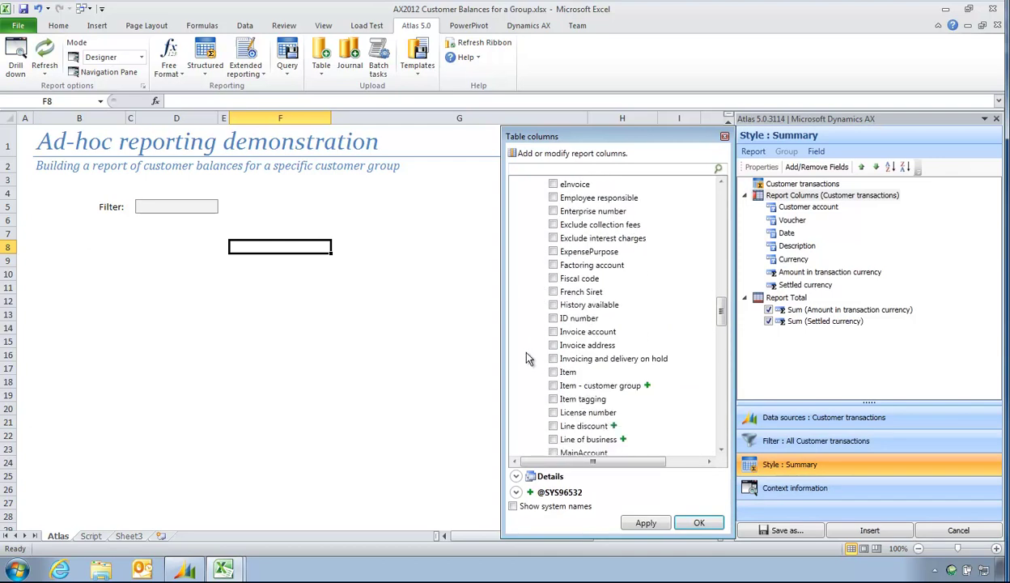
pyautogui.scroll(-3, 526, 356)
pyautogui.scroll(-4, 527, 357)
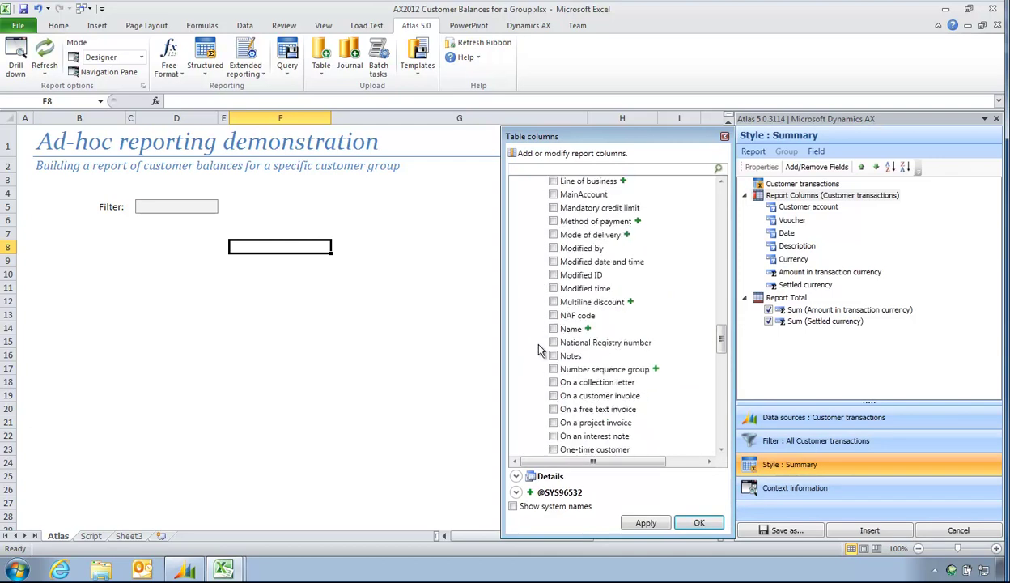
pyautogui.click(588, 330)
pyautogui.scroll(-10, 504, 330)
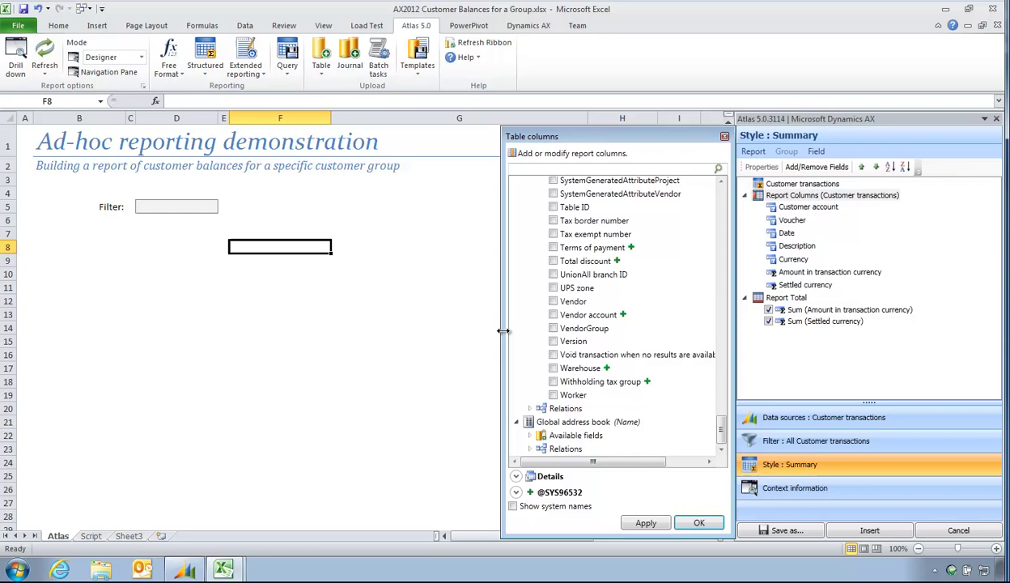
pyautogui.click(529, 435)
pyautogui.scroll(-5, 550, 413)
pyautogui.click(552, 402)
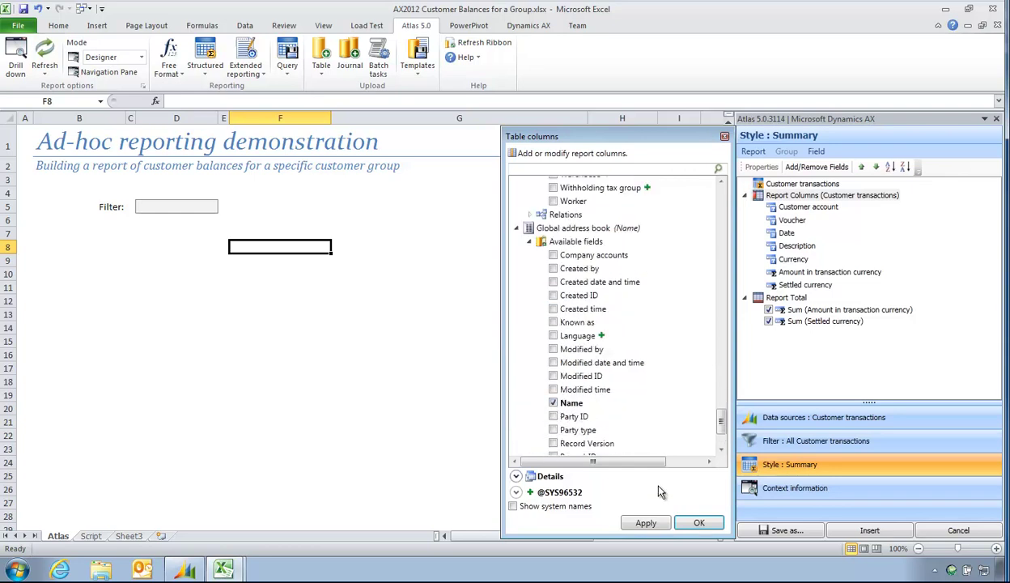
pyautogui.click(698, 522)
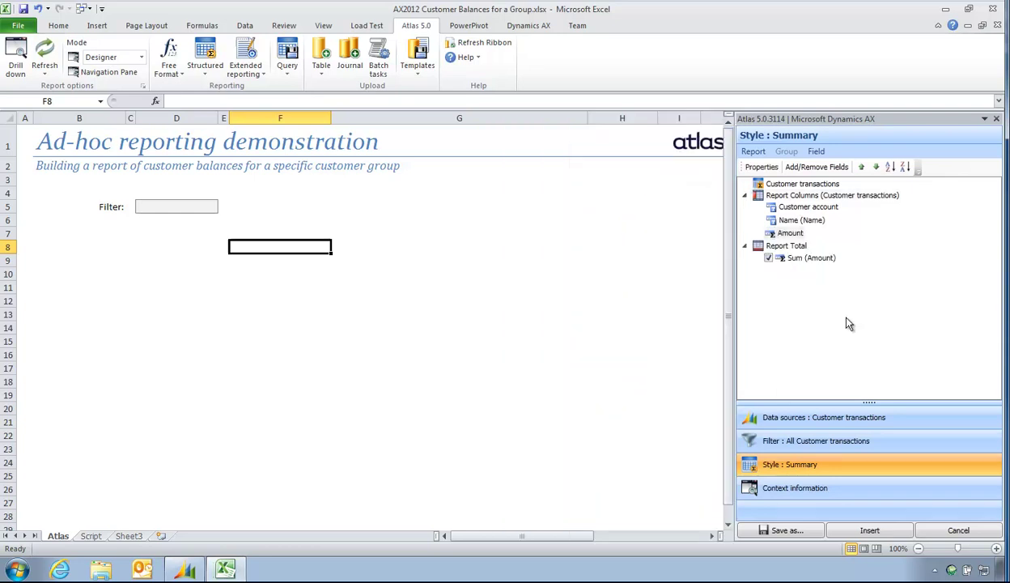
# Title the report 'Customer Balances' using the Heading 3 heading style
pyautogui.click(783, 195)
pyautogui.click(772, 184)
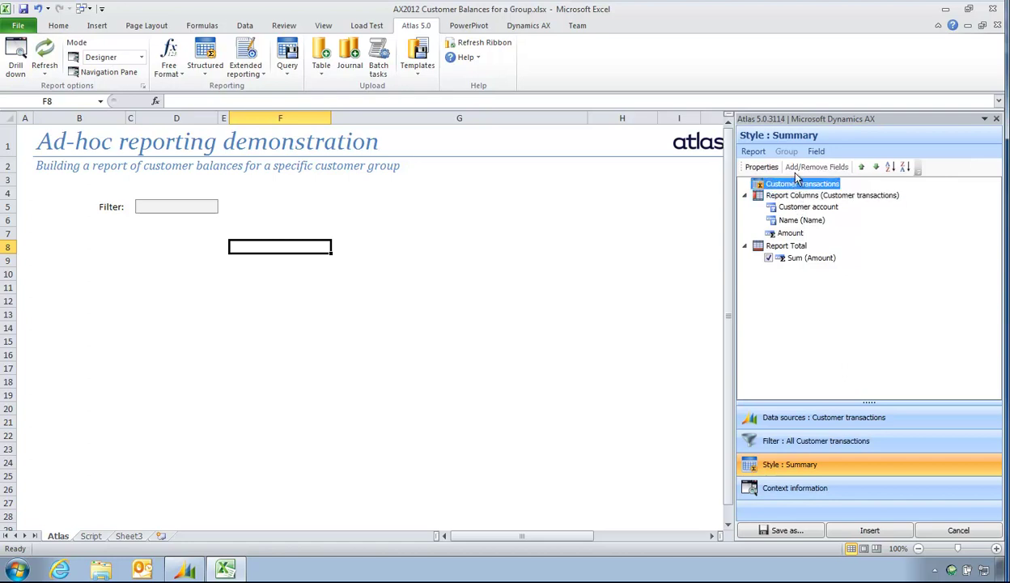
pyautogui.click(760, 167)
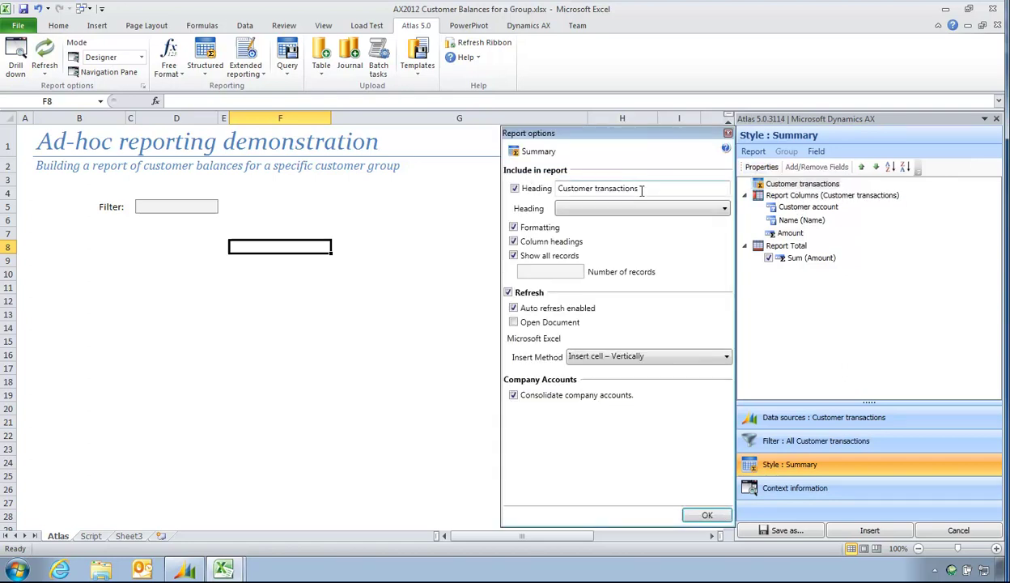
pyautogui.write('Customer')
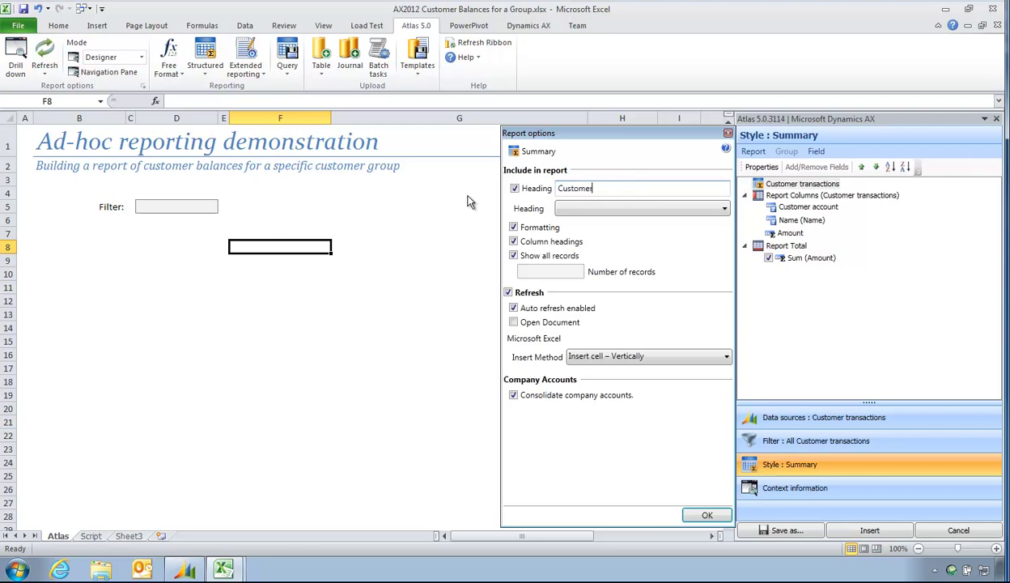
pyautogui.write(' Balances')
pyautogui.click(660, 211)
pyautogui.scroll(-5, 639, 323)
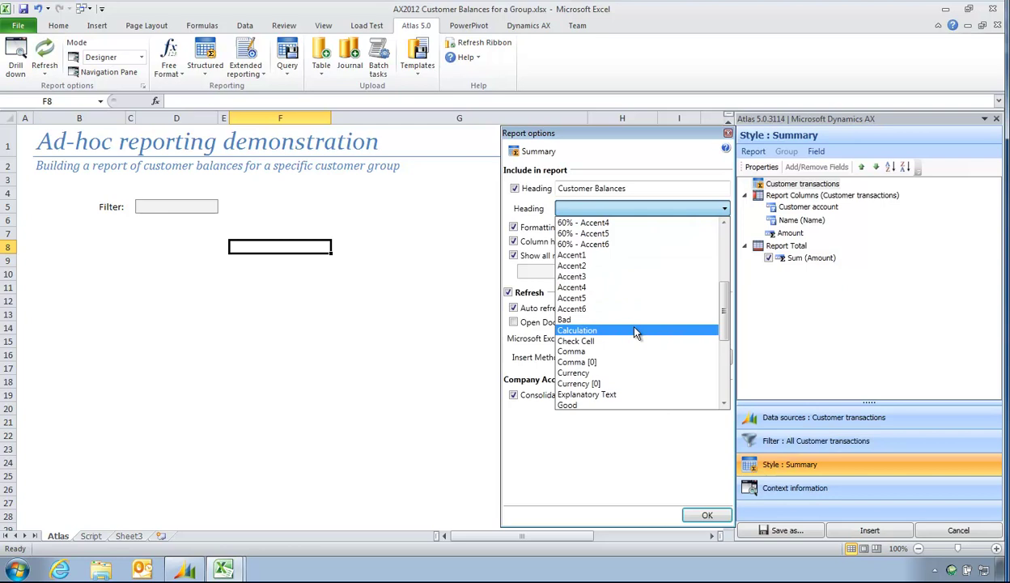
pyautogui.scroll(3, 613, 288)
pyautogui.scroll(-2, 612, 288)
pyautogui.scroll(-4, 590, 308)
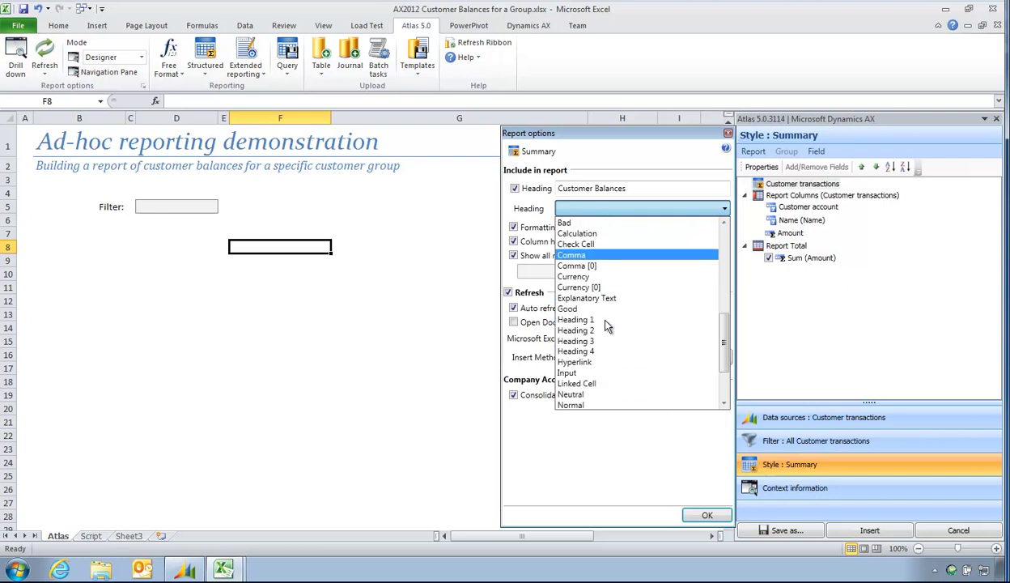
pyautogui.click(596, 342)
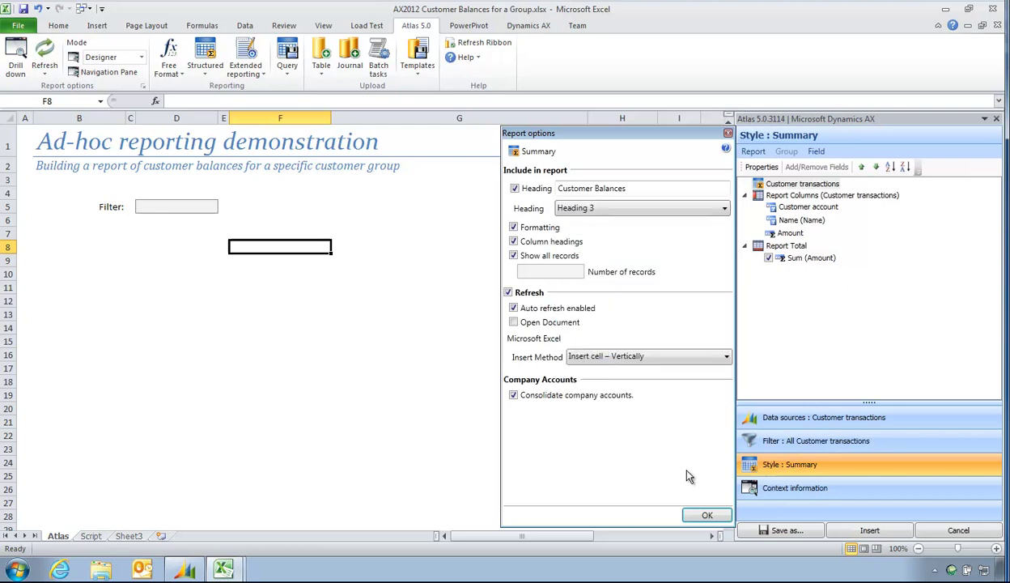
pyautogui.click(705, 514)
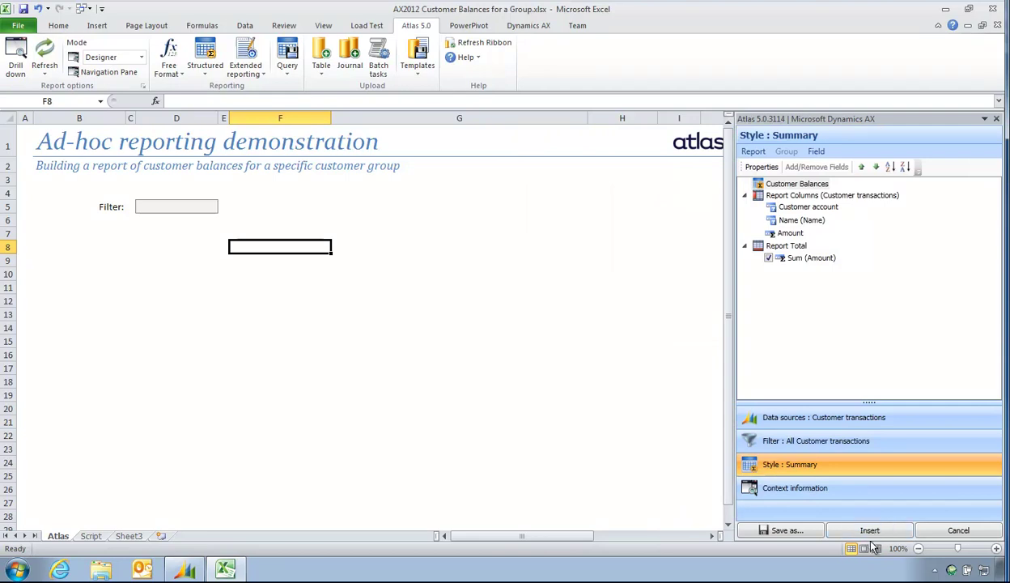
# Insert the report, give the amounts Comma style, refresh, and widen the Amount column
pyautogui.click(869, 530)
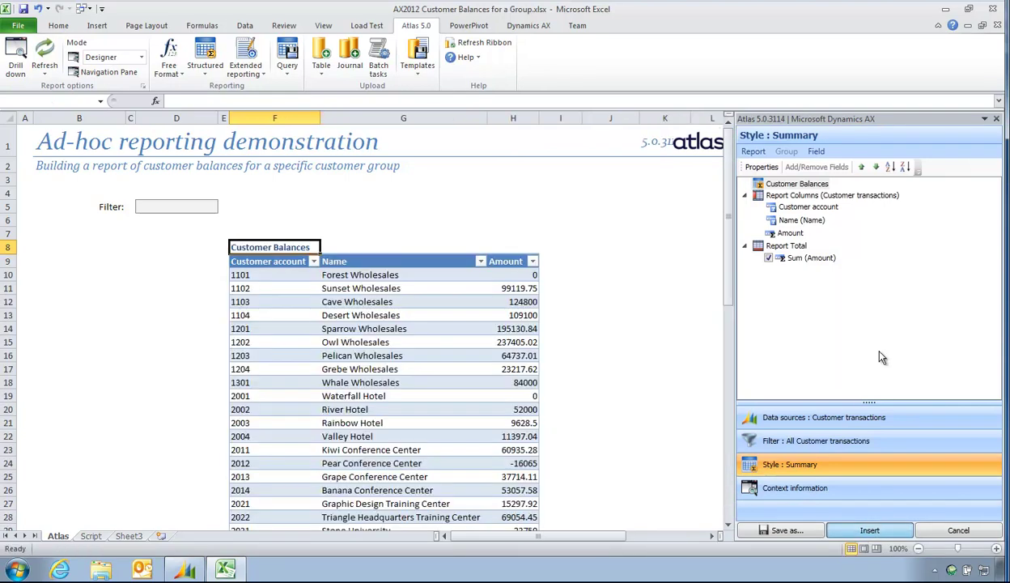
pyautogui.click(996, 119)
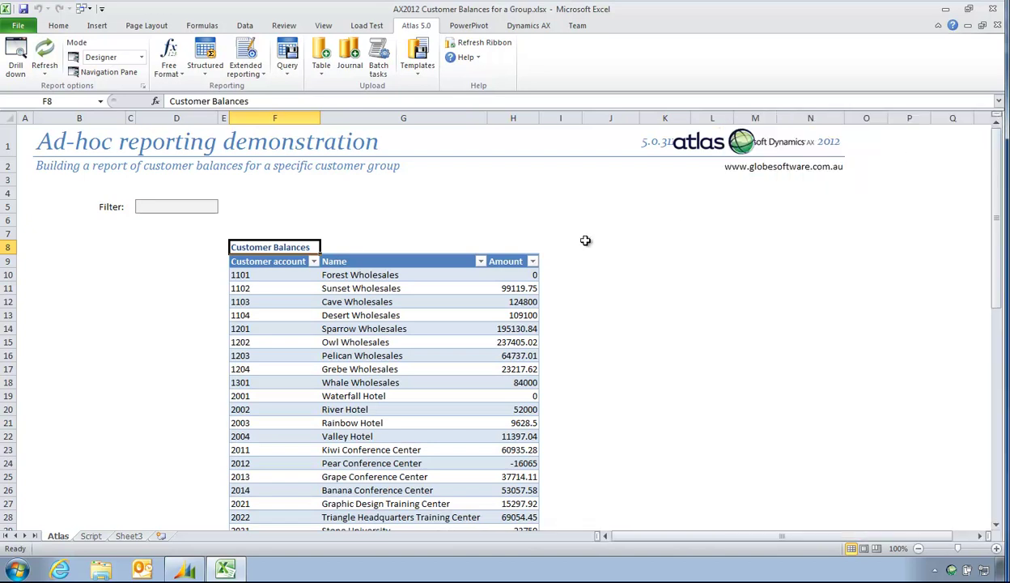
pyautogui.click(493, 275)
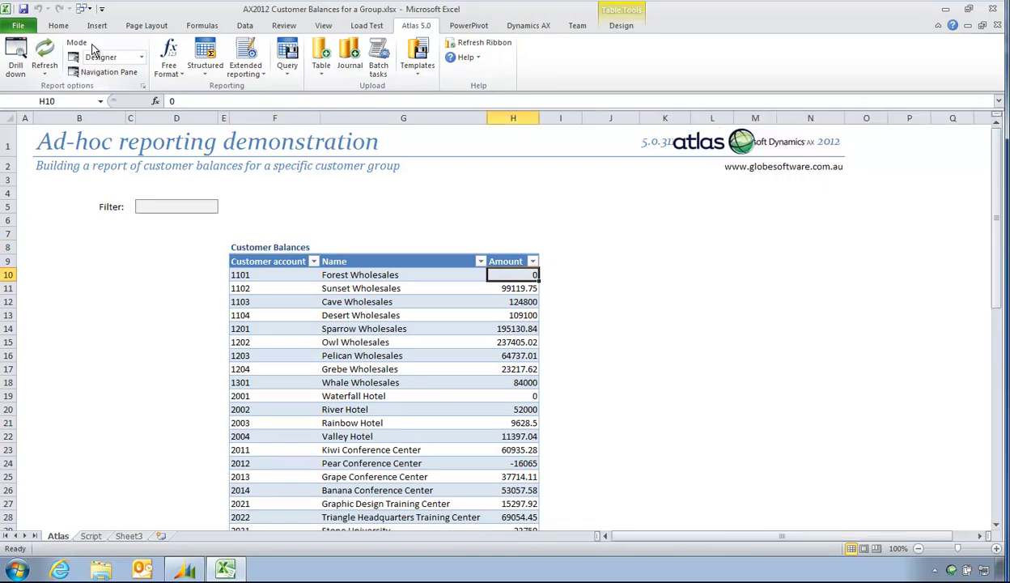
pyautogui.click(59, 25)
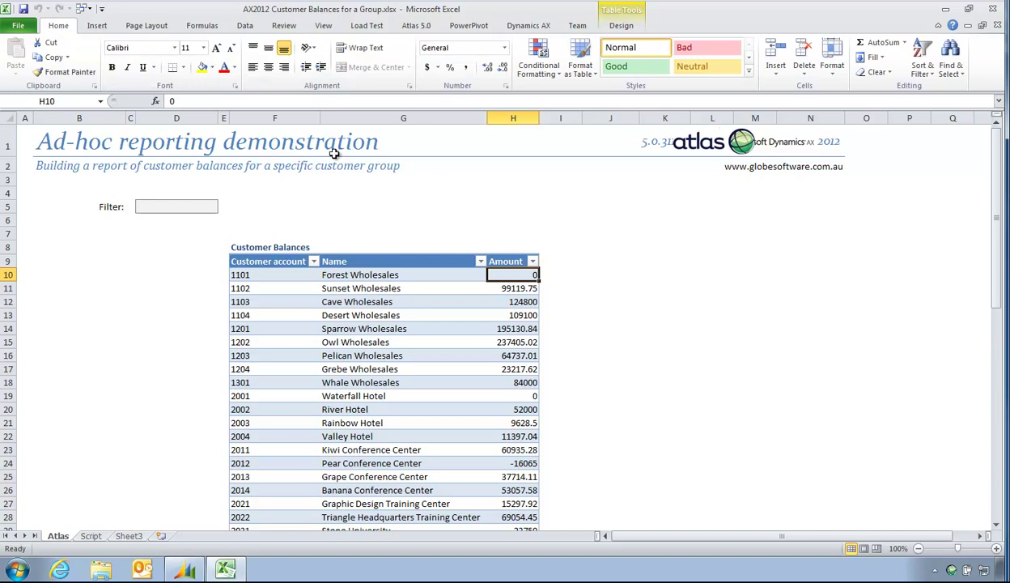
pyautogui.click(464, 68)
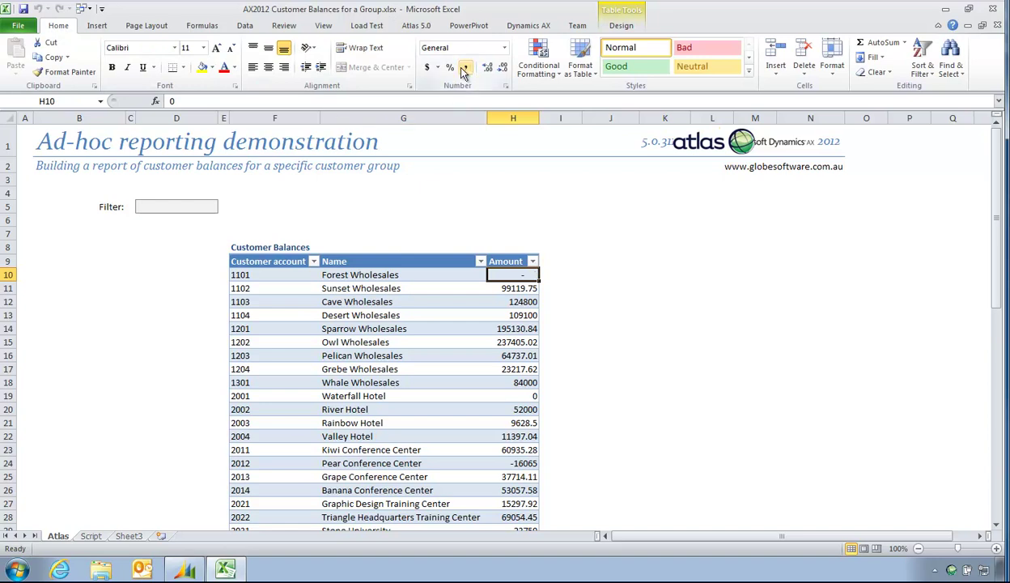
pyautogui.click(415, 26)
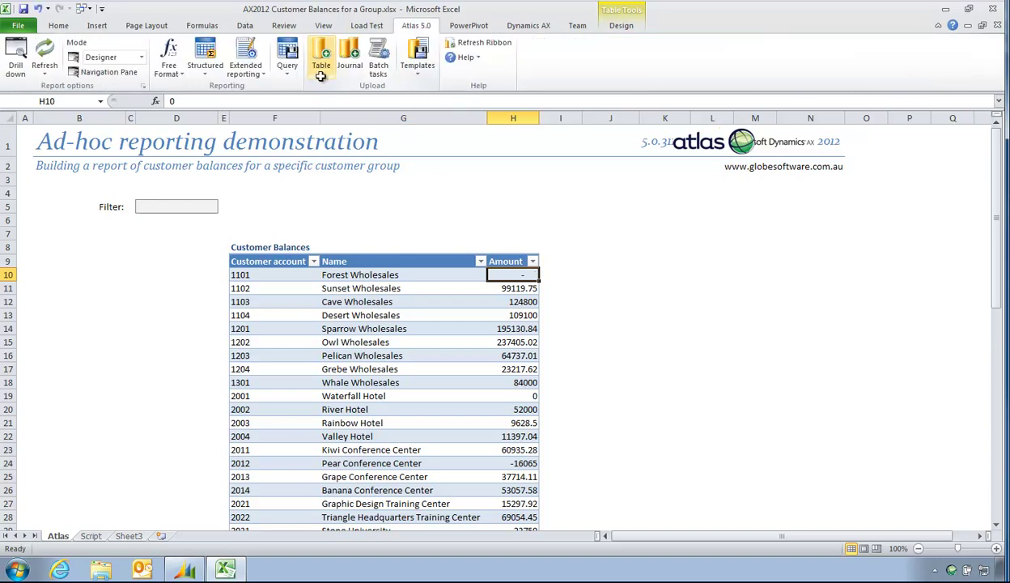
pyautogui.click(45, 57)
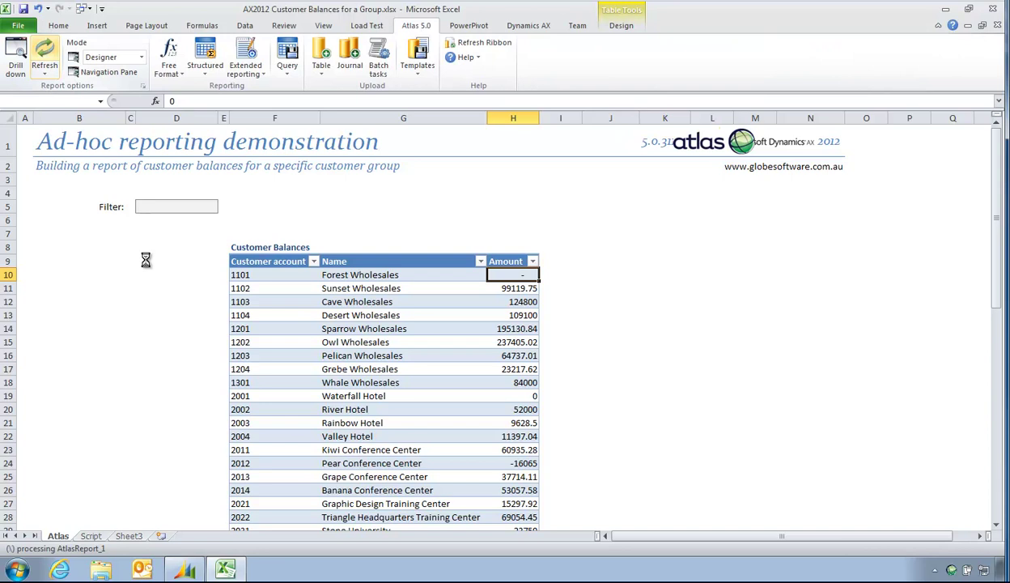
pyautogui.moveTo(539, 118); pyautogui.dragTo(565, 120)
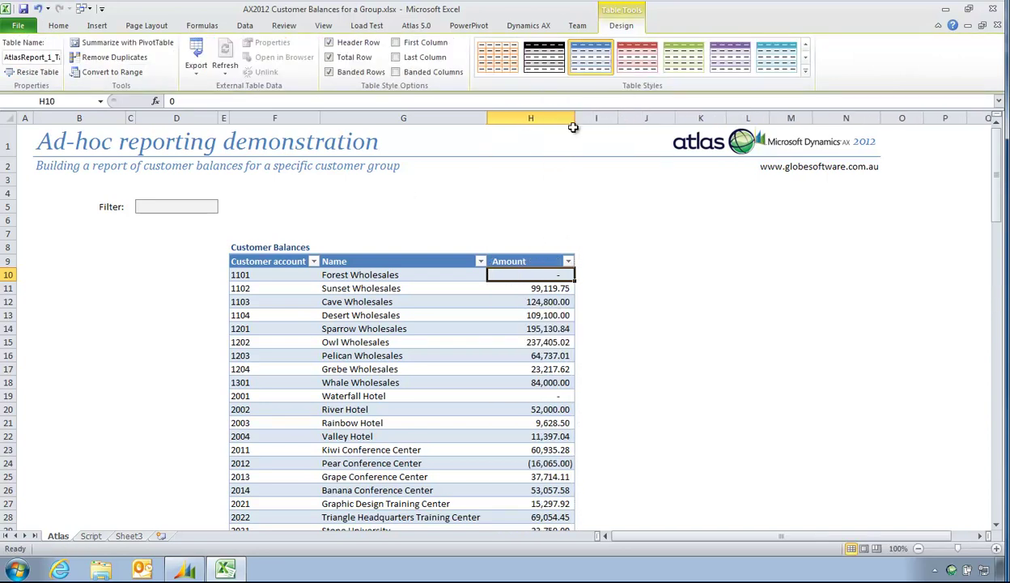
# Clear the names and amounts in rows 13-23, then refresh the report to restore them
pyautogui.click(402, 327)
pyautogui.moveTo(490, 315)
pyautogui.mouseDown()
pyautogui.moveTo(534, 353)
pyautogui.moveTo(410, 447)
pyautogui.mouseUp()
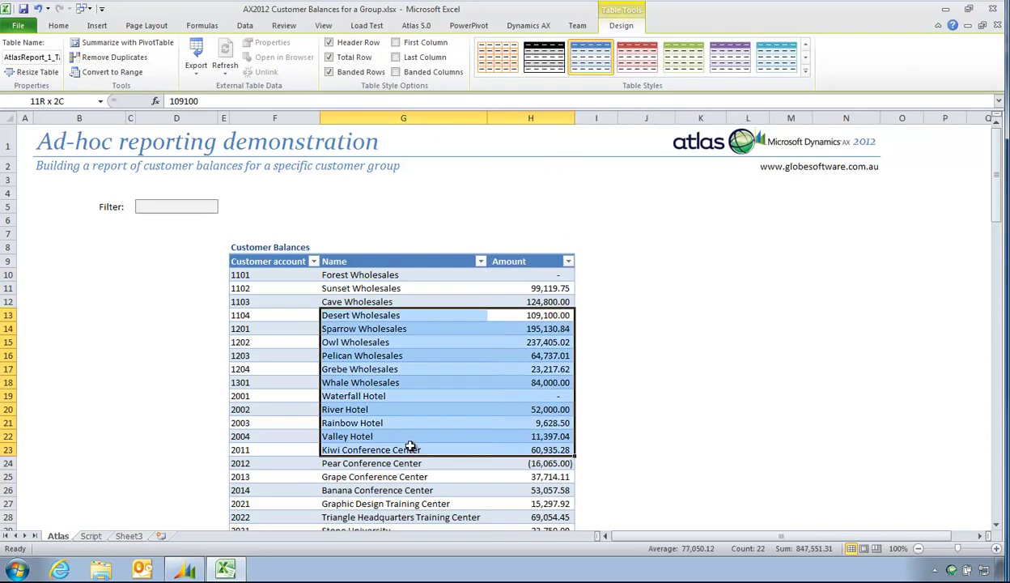
pyautogui.press('Delete')
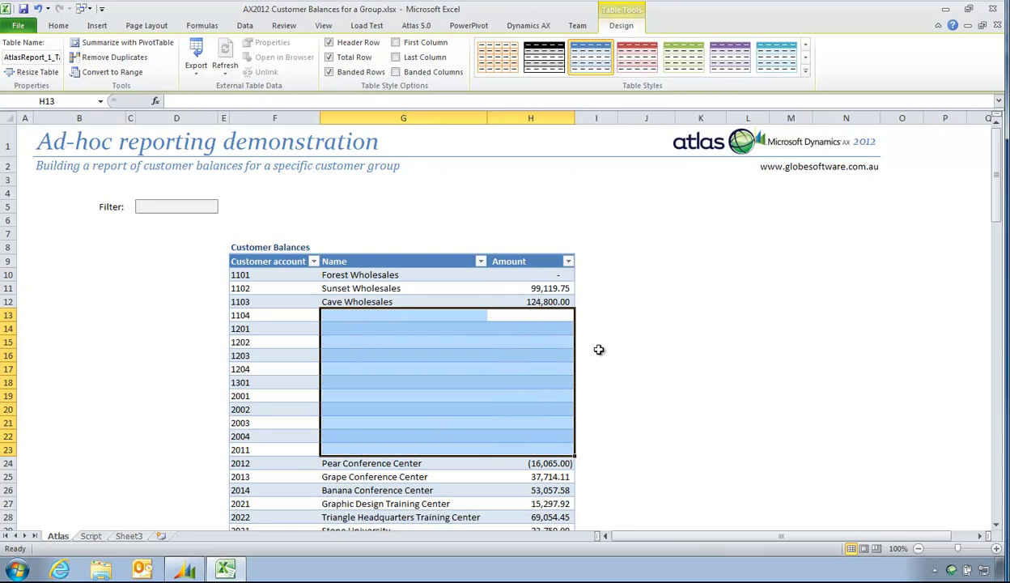
pyautogui.click(622, 313)
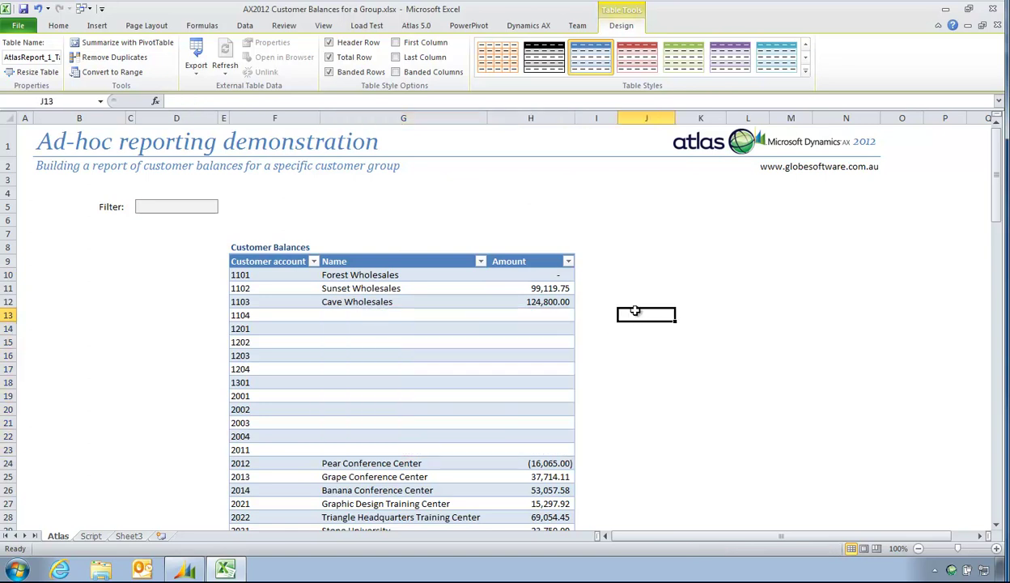
pyautogui.click(416, 25)
pyautogui.click(44, 53)
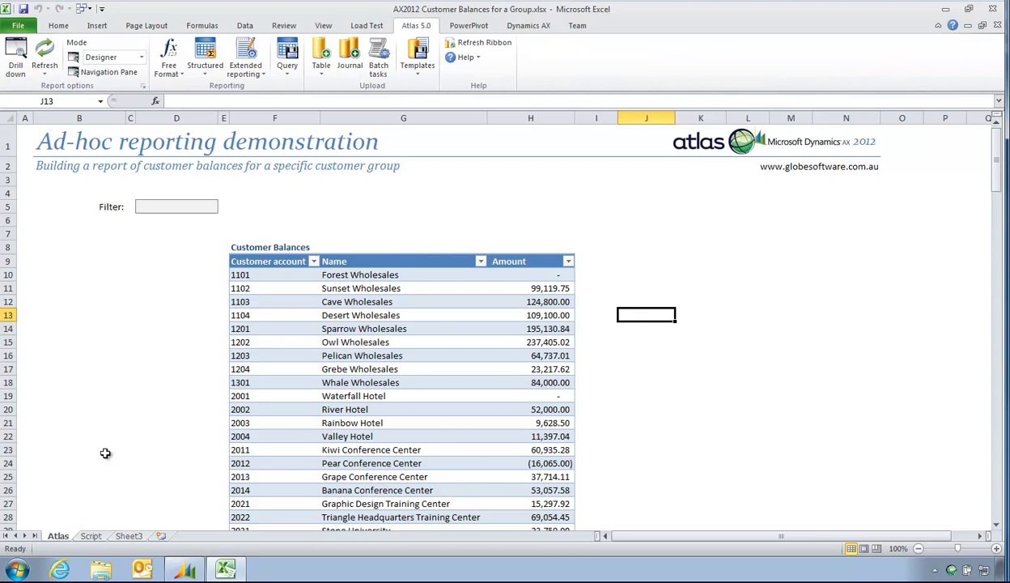
pyautogui.click(542, 288)
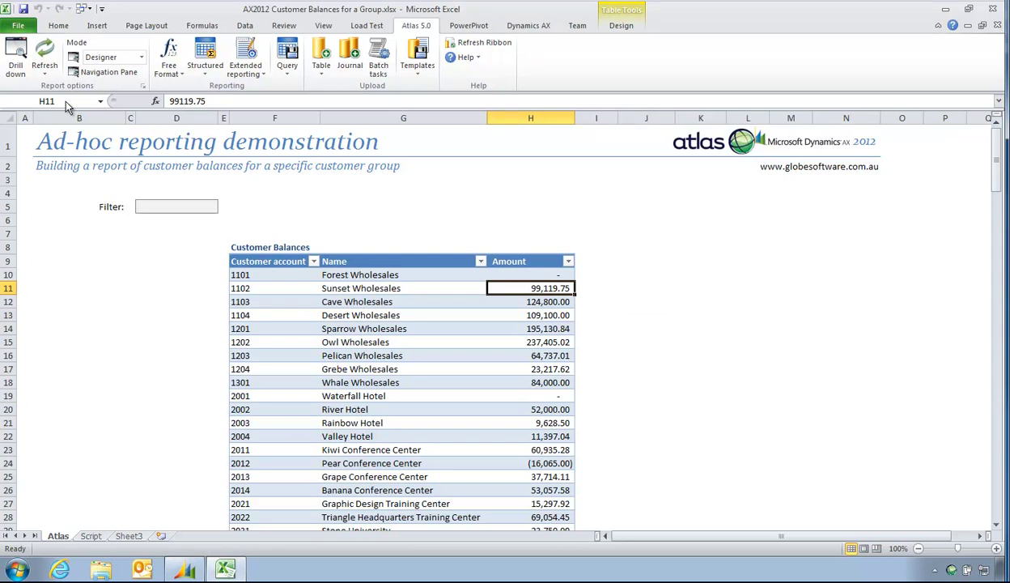
pyautogui.click(15, 61)
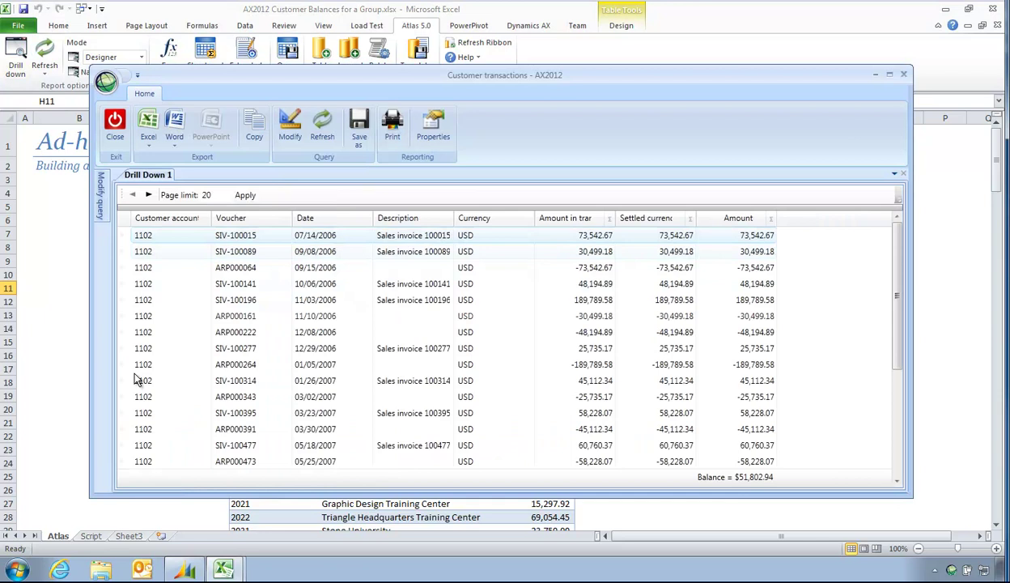
pyautogui.click(298, 283)
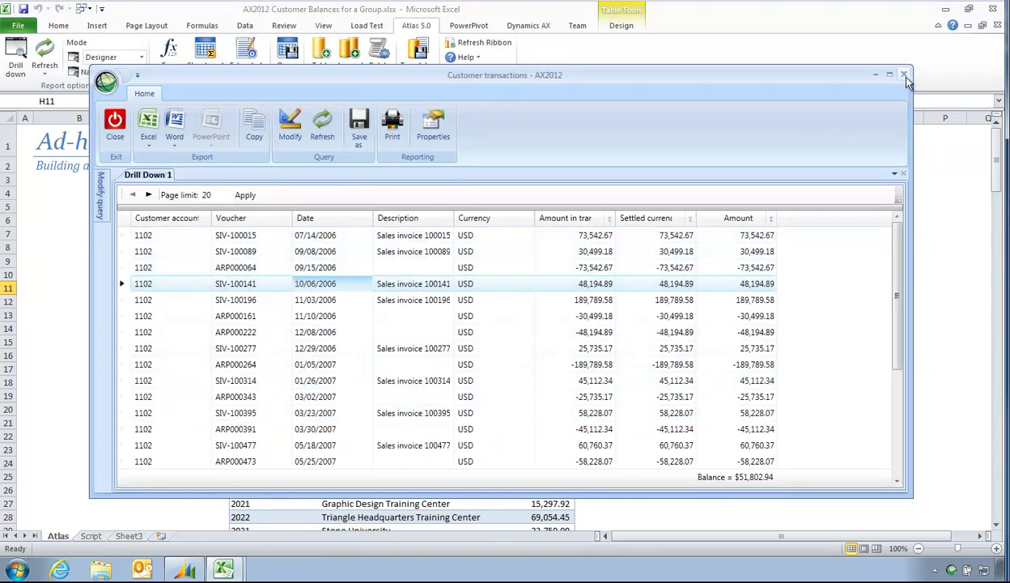
pyautogui.click(905, 76)
pyautogui.click(653, 274)
pyautogui.scroll(-4, 634, 376)
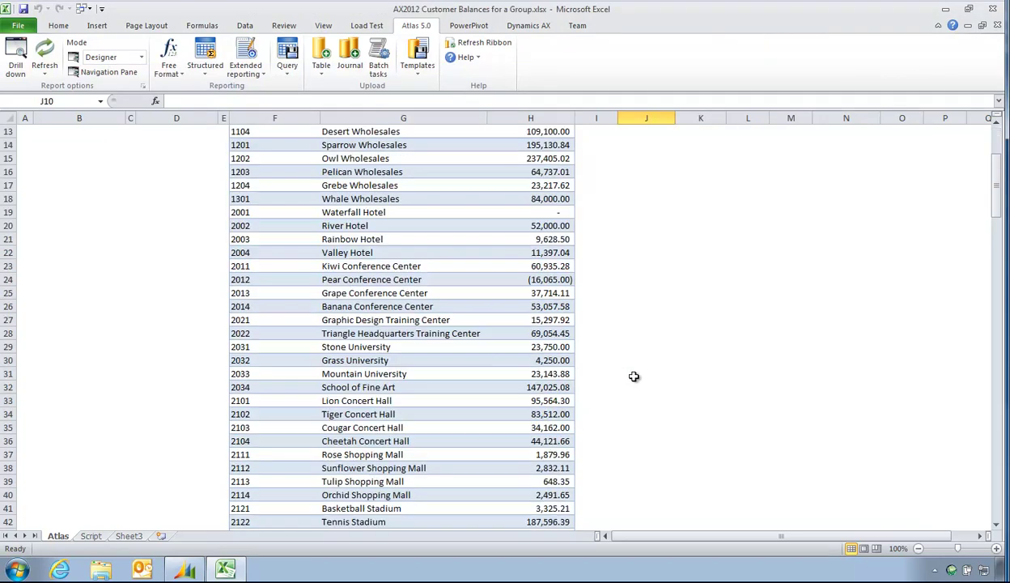
pyautogui.scroll(-6, 633, 376)
pyautogui.scroll(-5, 634, 376)
pyautogui.scroll(5, 634, 376)
pyautogui.scroll(7, 635, 376)
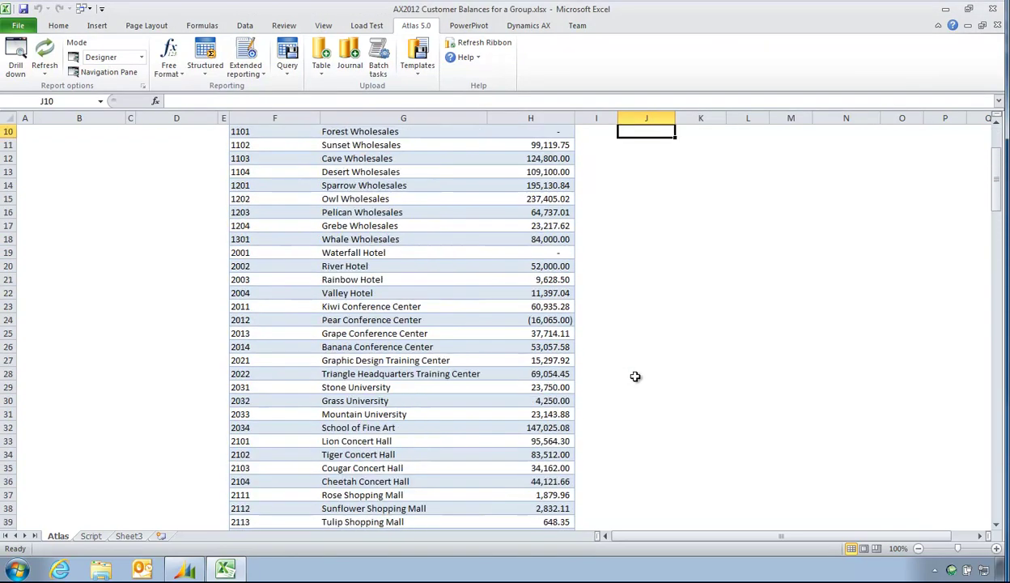
pyautogui.scroll(3, 635, 376)
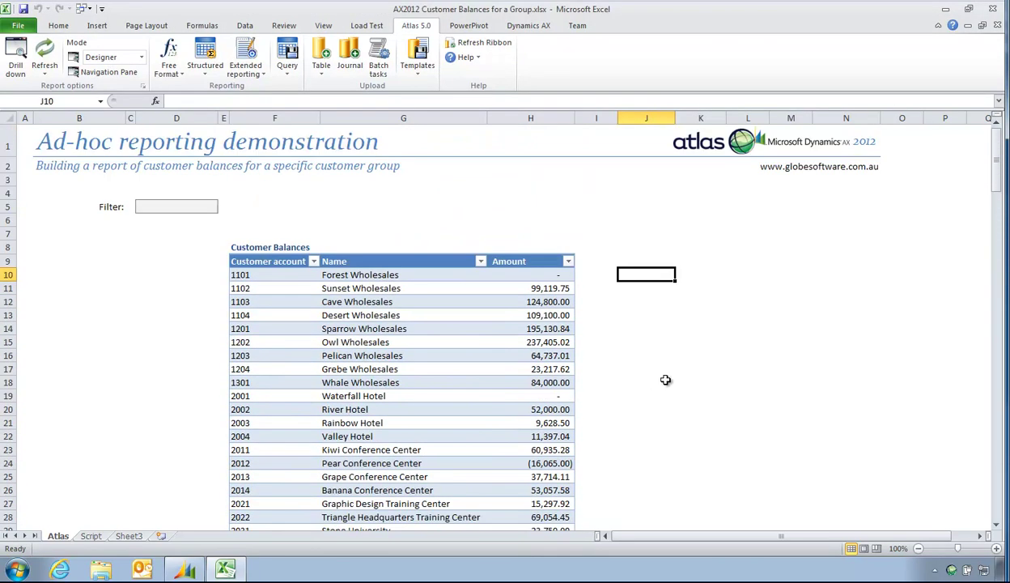
pyautogui.click(265, 277)
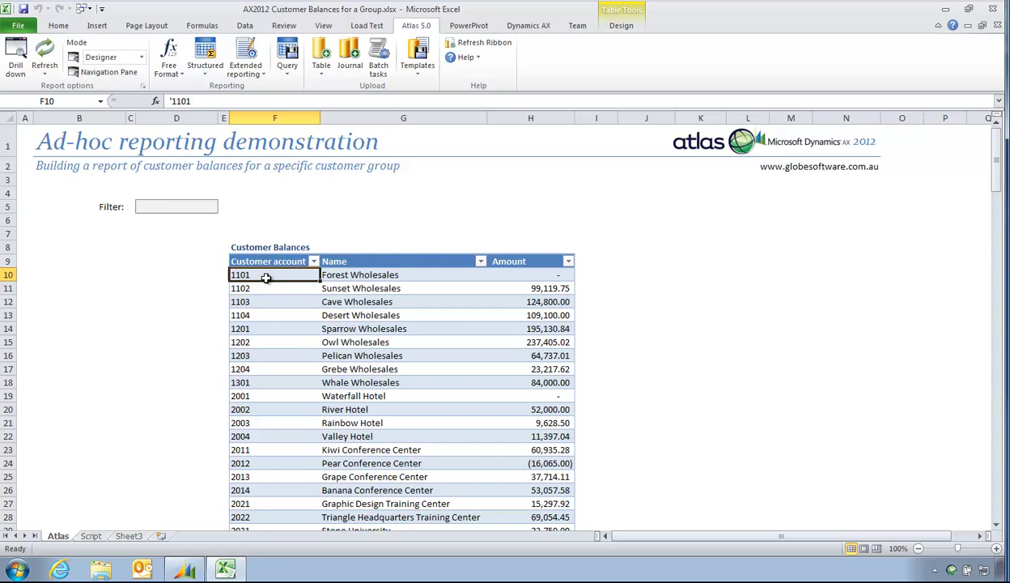
# Add the Customers table's Customer group field to the report columns
pyautogui.click(142, 85)
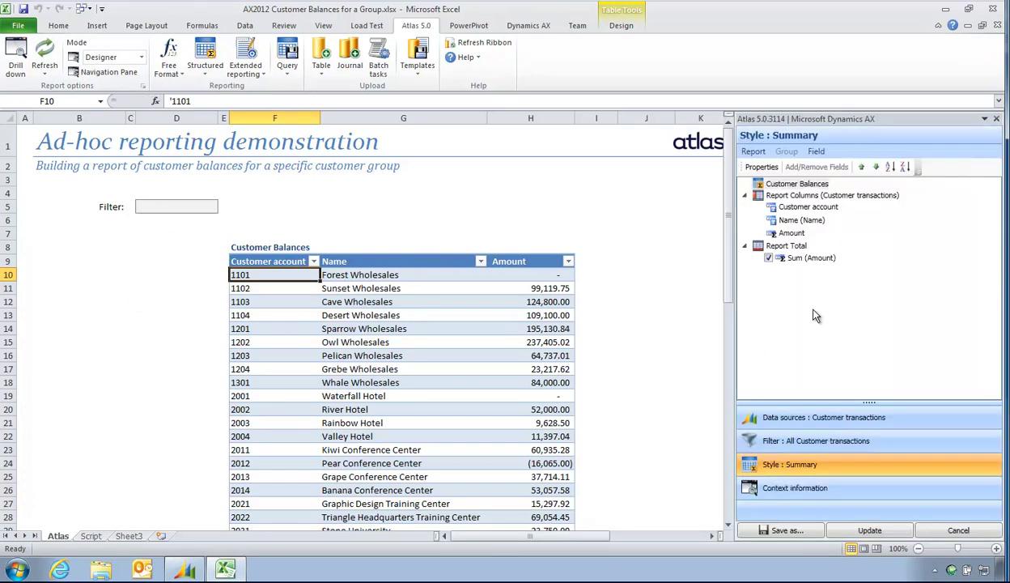
pyautogui.click(787, 195)
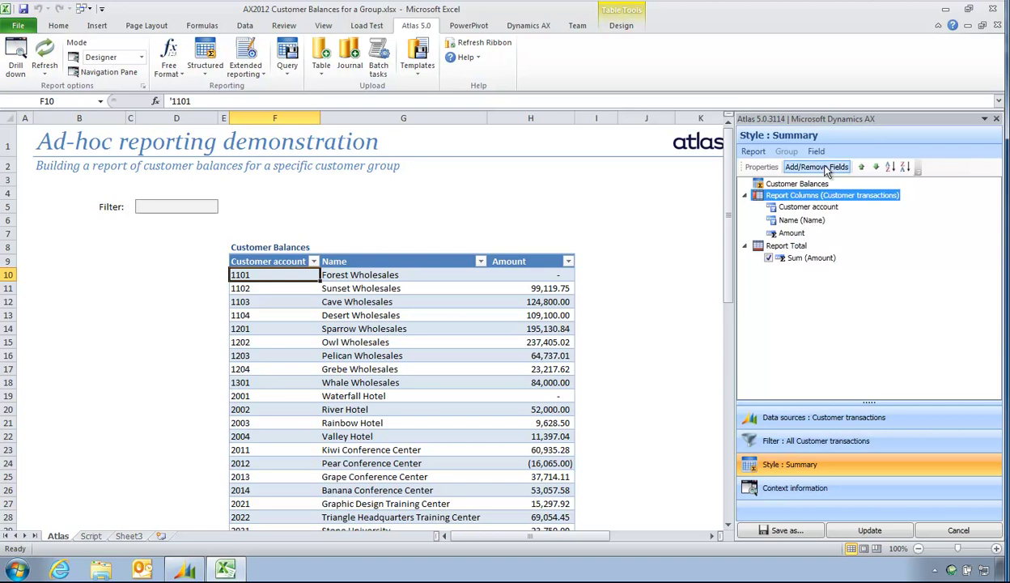
pyautogui.click(815, 167)
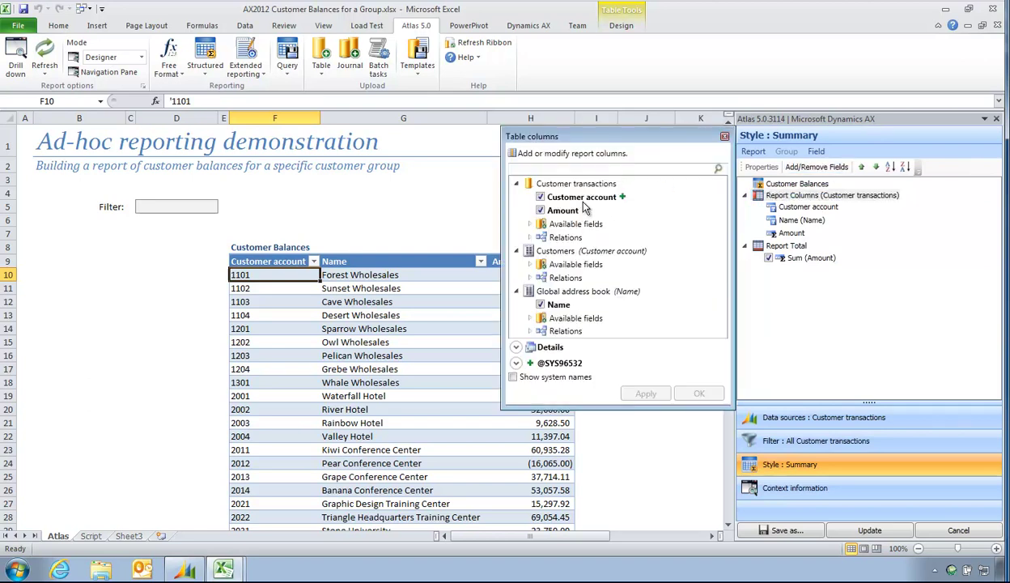
pyautogui.click(580, 186)
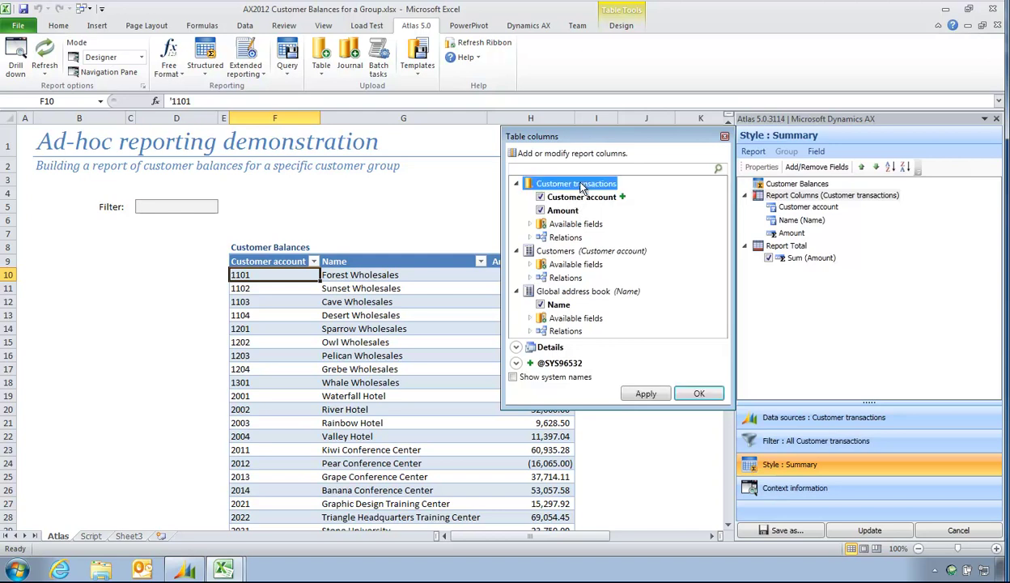
pyautogui.click(551, 252)
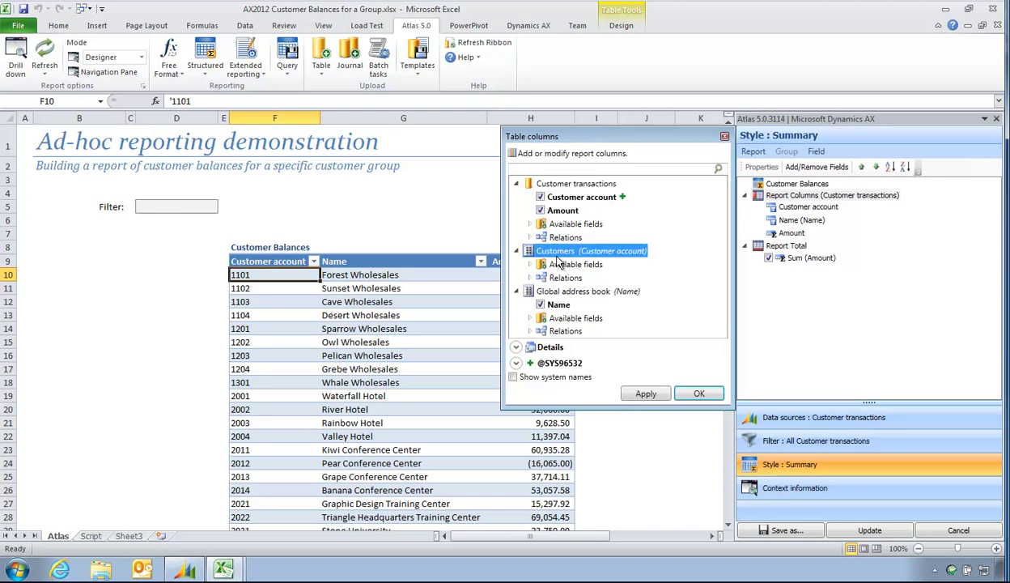
pyautogui.click(530, 264)
pyautogui.scroll(-1, 599, 365)
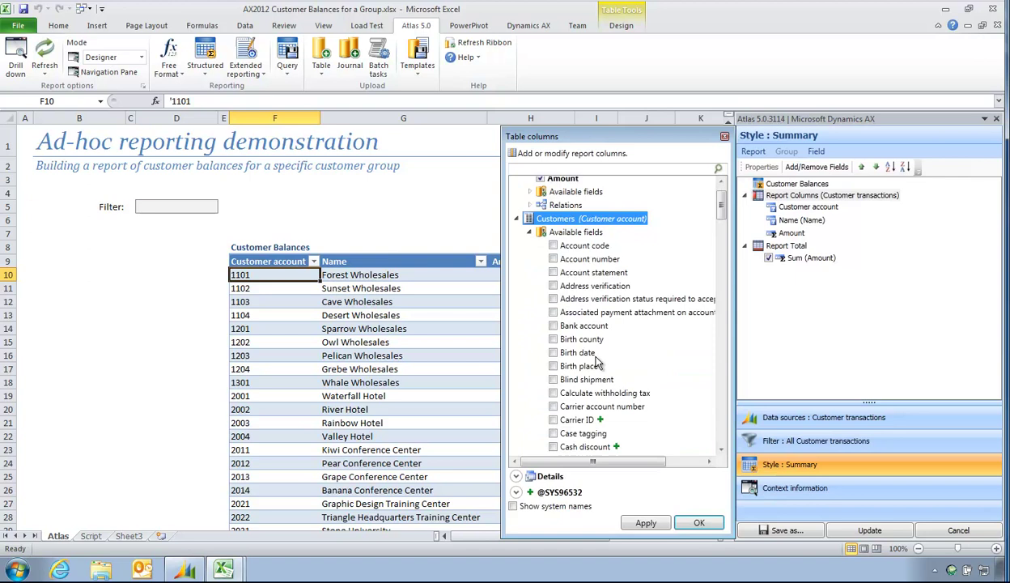
pyautogui.scroll(-4, 601, 374)
pyautogui.scroll(-5, 598, 369)
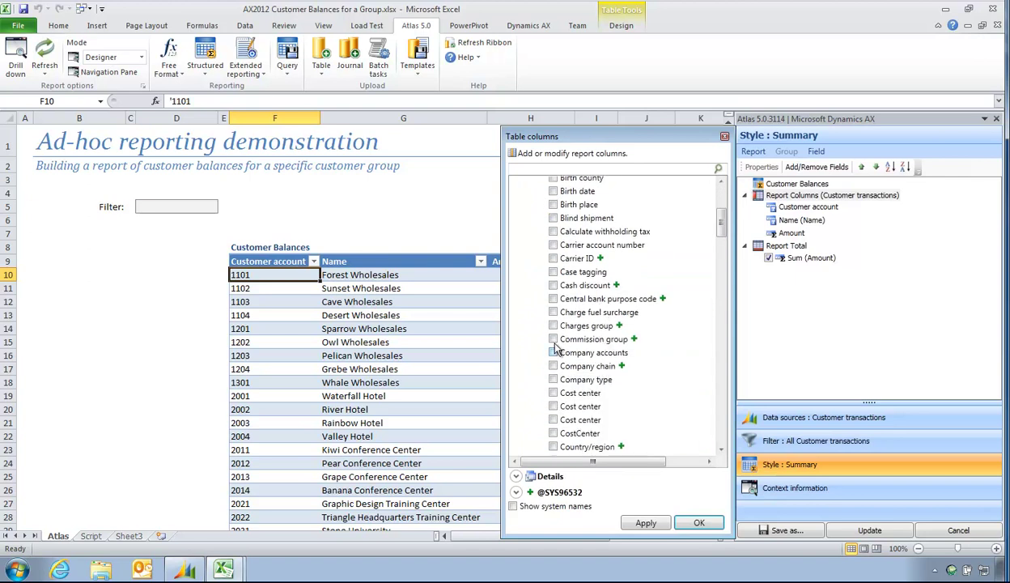
pyautogui.scroll(-3, 542, 417)
pyautogui.scroll(-2, 541, 417)
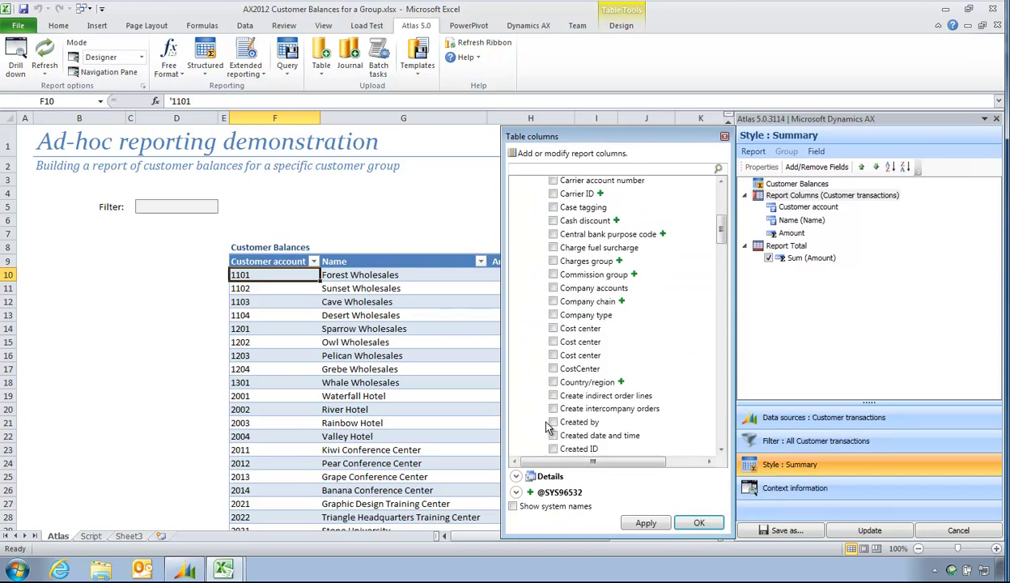
pyautogui.scroll(-7, 544, 421)
pyautogui.scroll(-2, 546, 426)
pyautogui.scroll(-5, 546, 426)
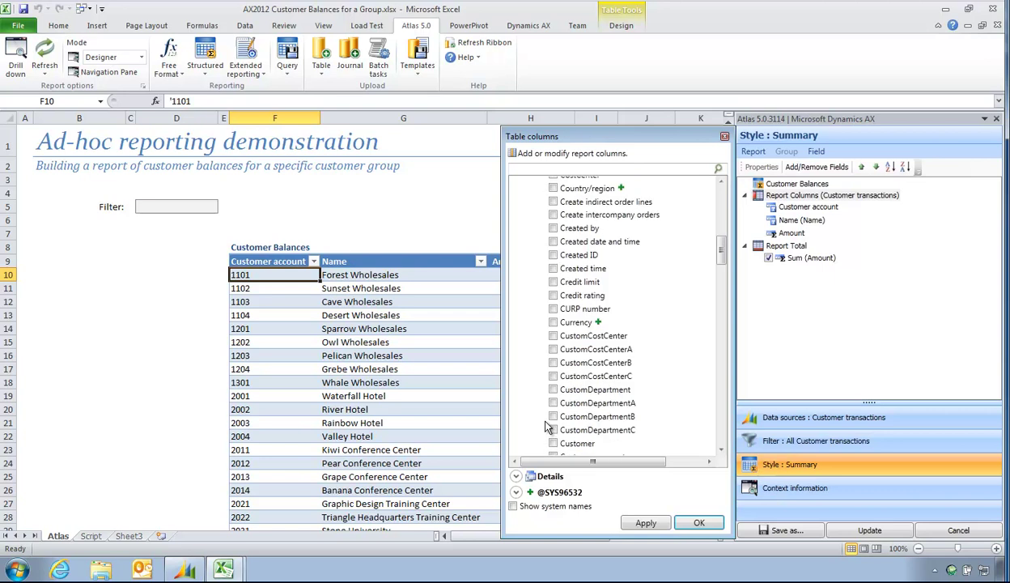
pyautogui.scroll(-5, 546, 426)
pyautogui.click(553, 419)
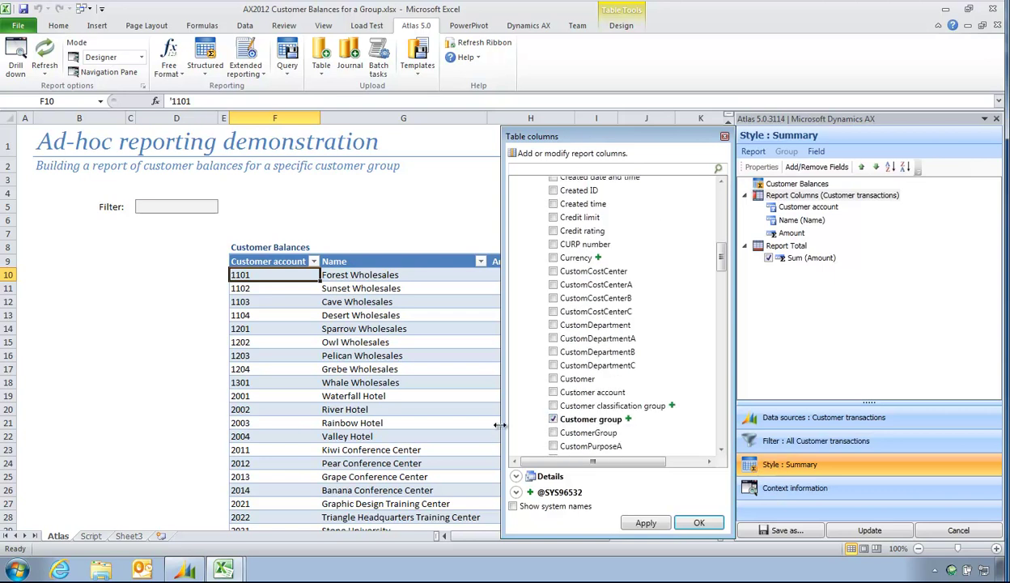
pyautogui.click(689, 522)
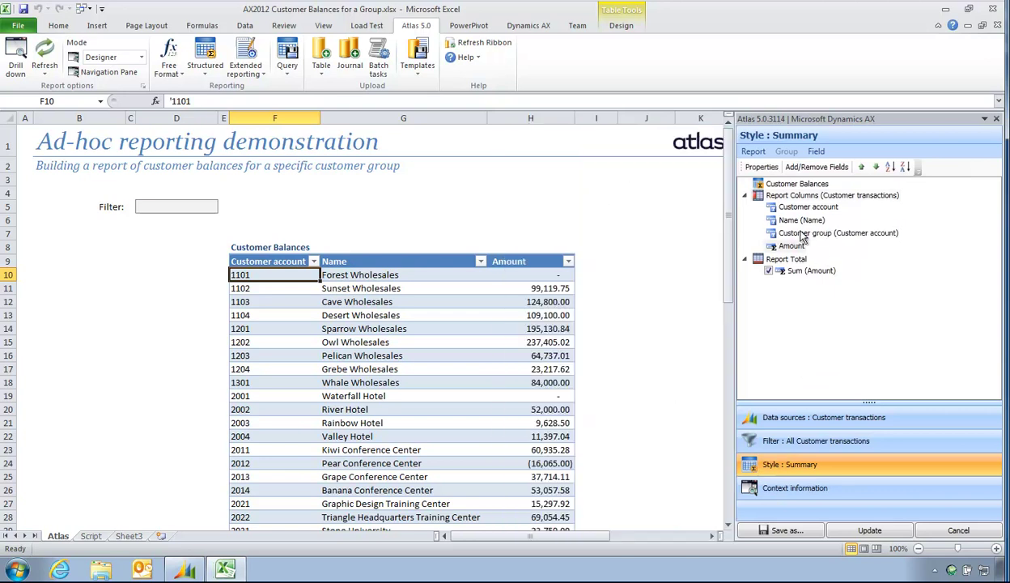
# Group the report by Customer group and update it with group subtotals
pyautogui.rightClick(801, 235)
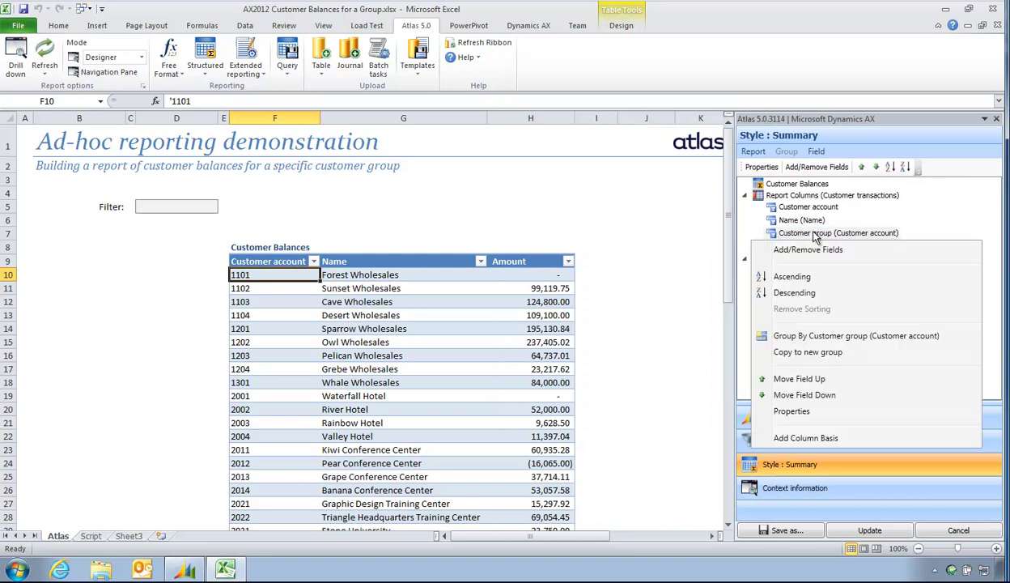
pyautogui.click(827, 335)
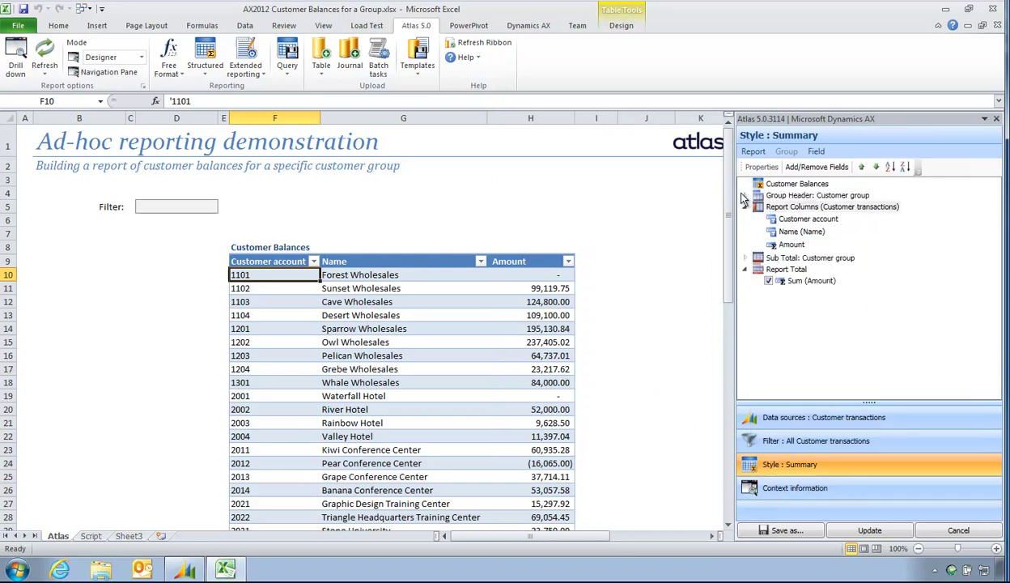
pyautogui.click(782, 196)
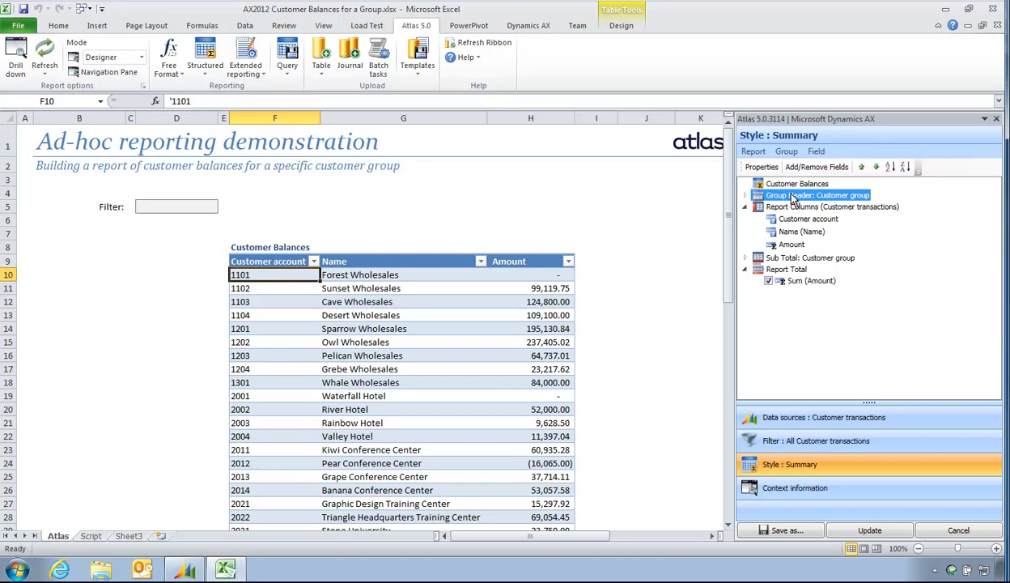
pyautogui.click(872, 530)
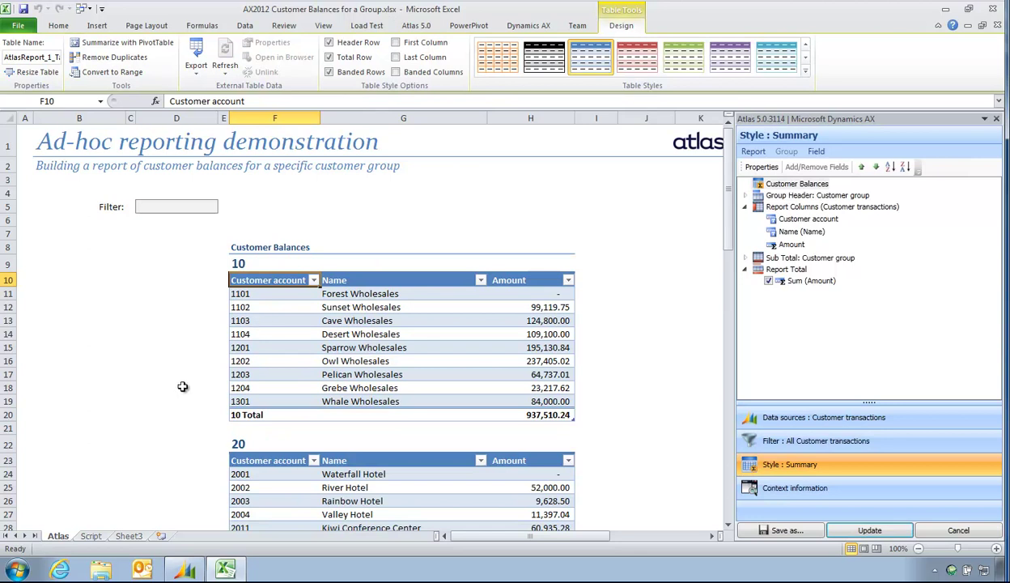
# Scroll through the grouped report and select a cell inside its table
pyautogui.click(155, 379)
pyautogui.scroll(-10, 155, 384)
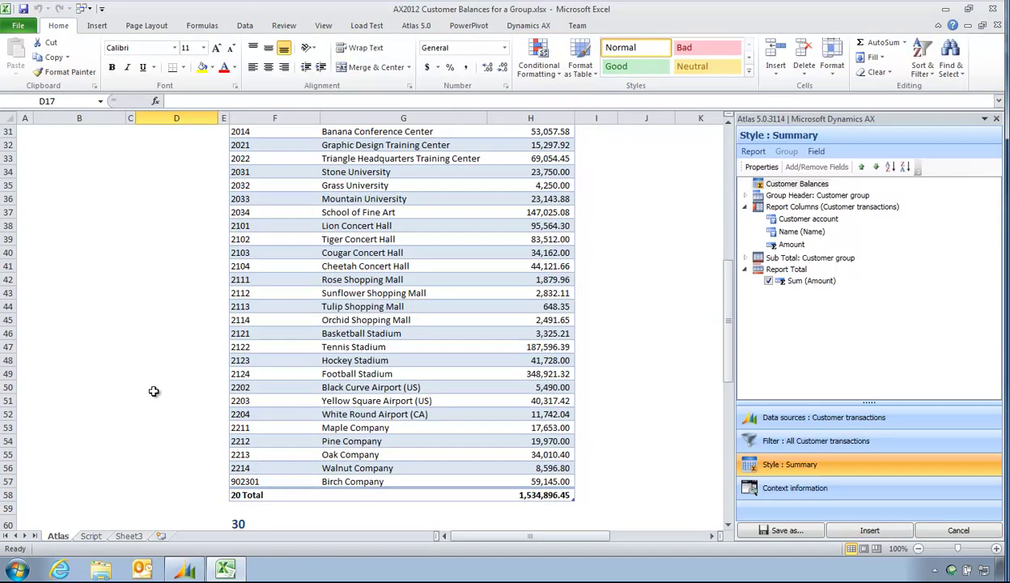
pyautogui.scroll(-3, 154, 387)
pyautogui.scroll(7, 154, 391)
pyautogui.scroll(4, 153, 391)
pyautogui.scroll(2, 154, 389)
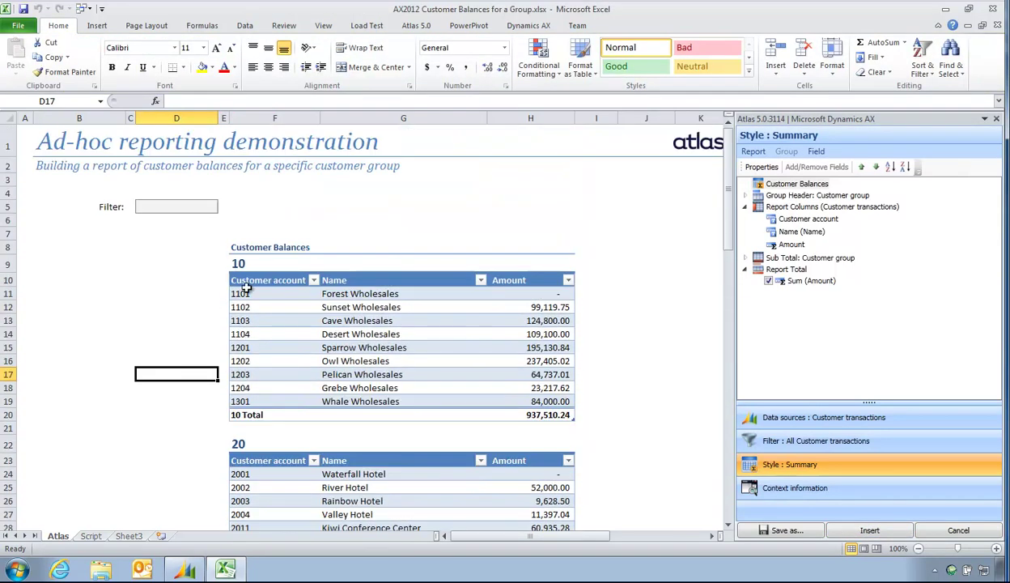
pyautogui.click(374, 302)
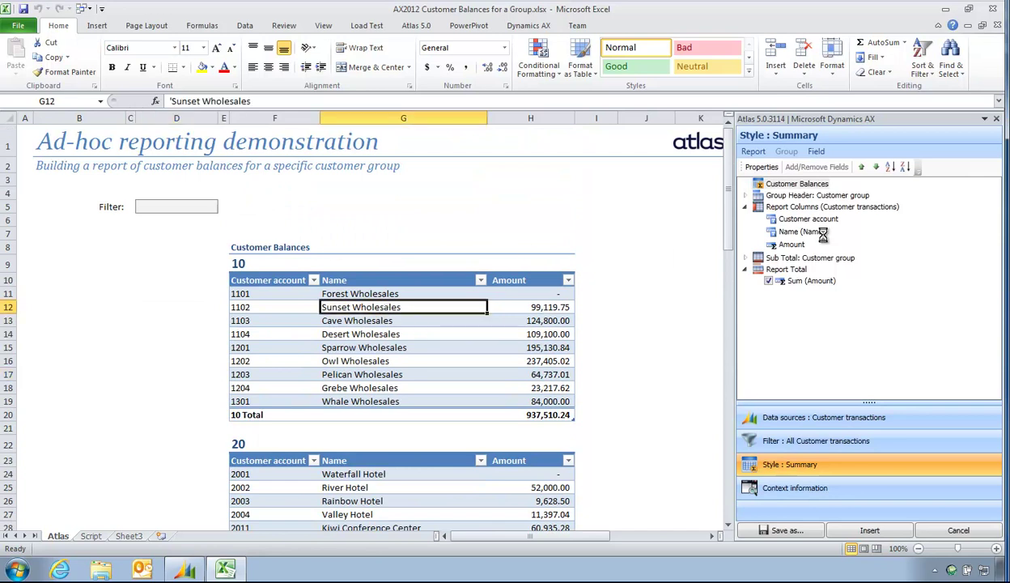
# Add the Customer groups Description field to the group header and update the report
pyautogui.click(797, 195)
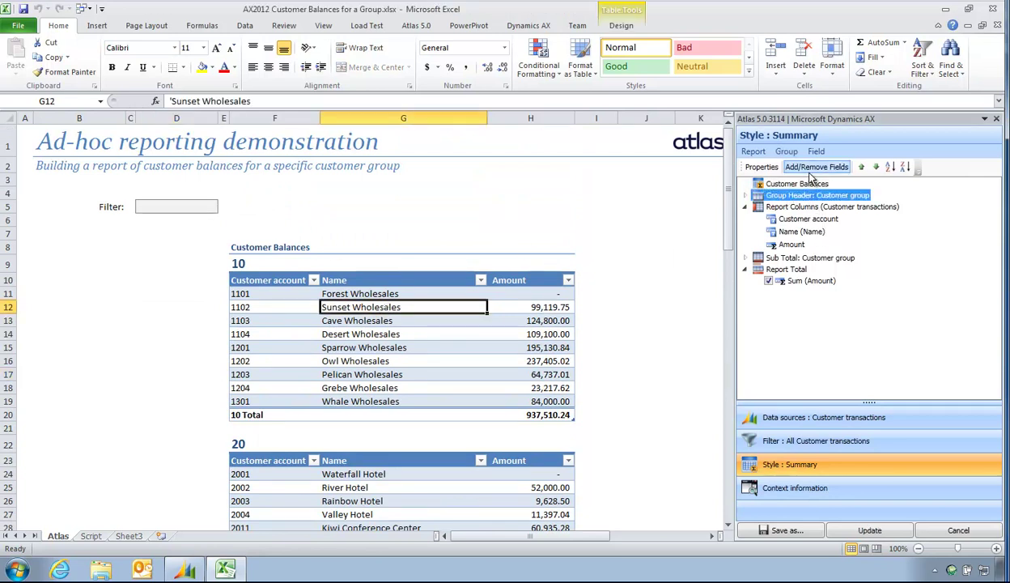
pyautogui.click(817, 166)
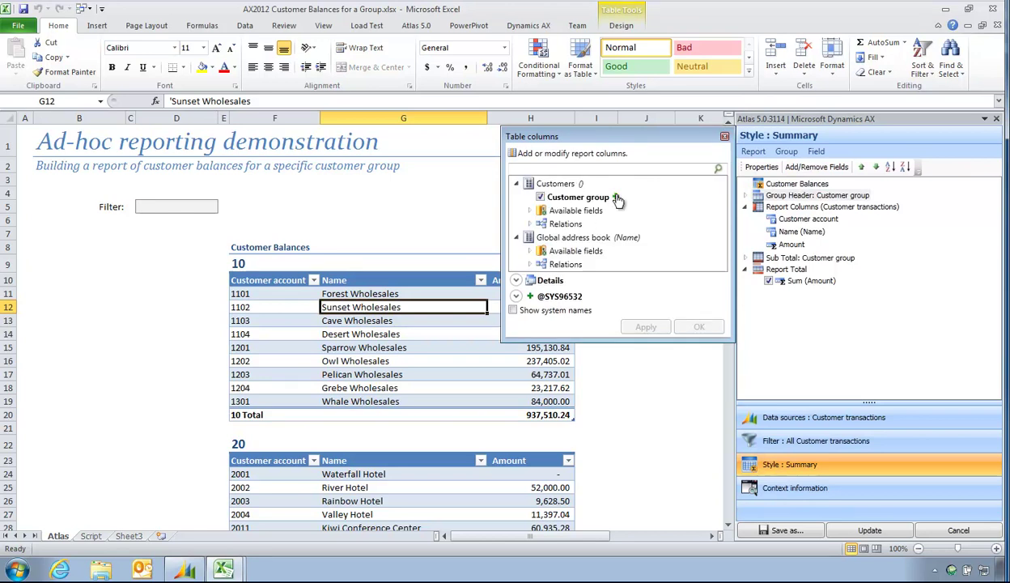
pyautogui.click(614, 197)
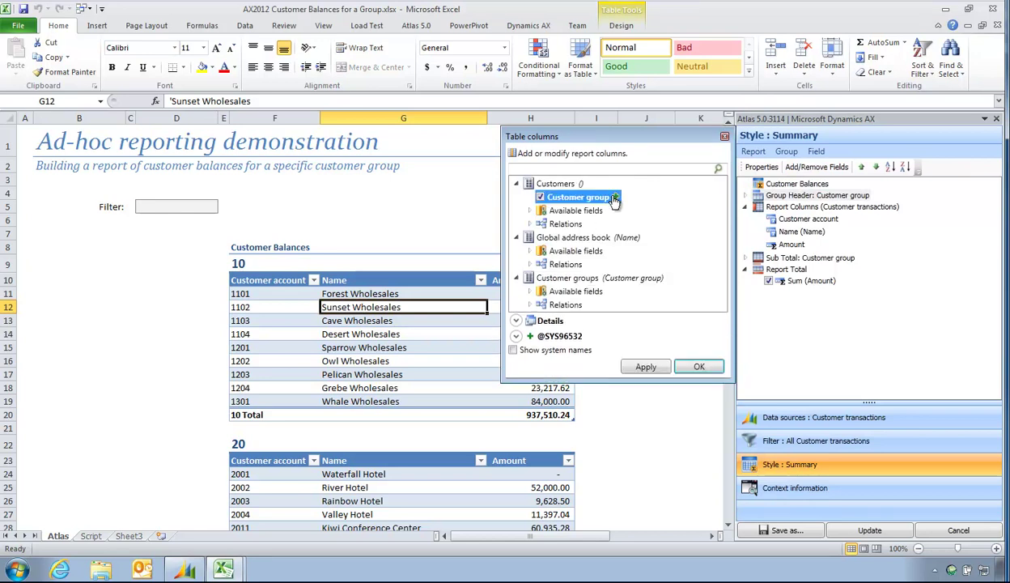
pyautogui.click(528, 291)
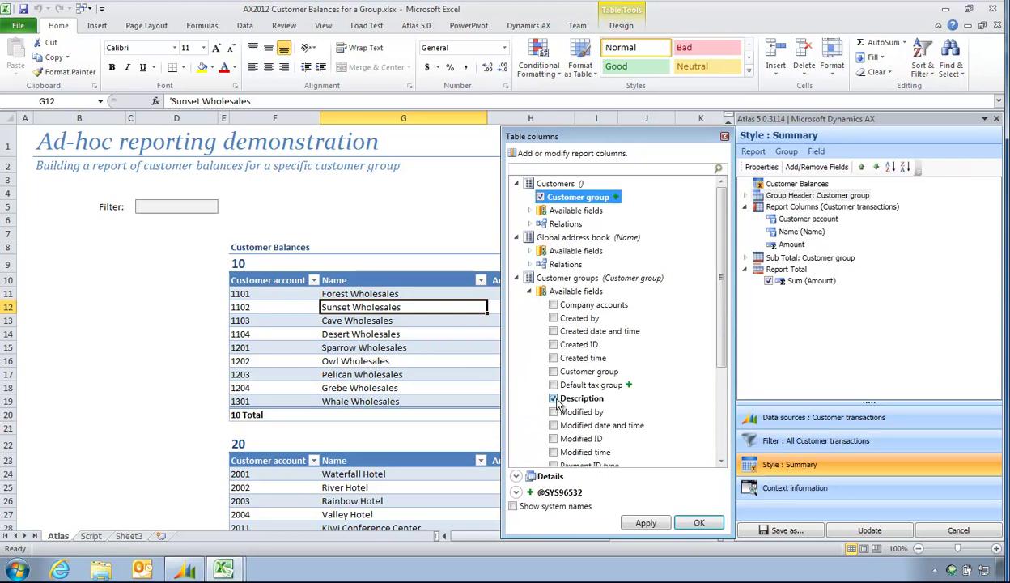
pyautogui.click(700, 522)
pyautogui.click(868, 528)
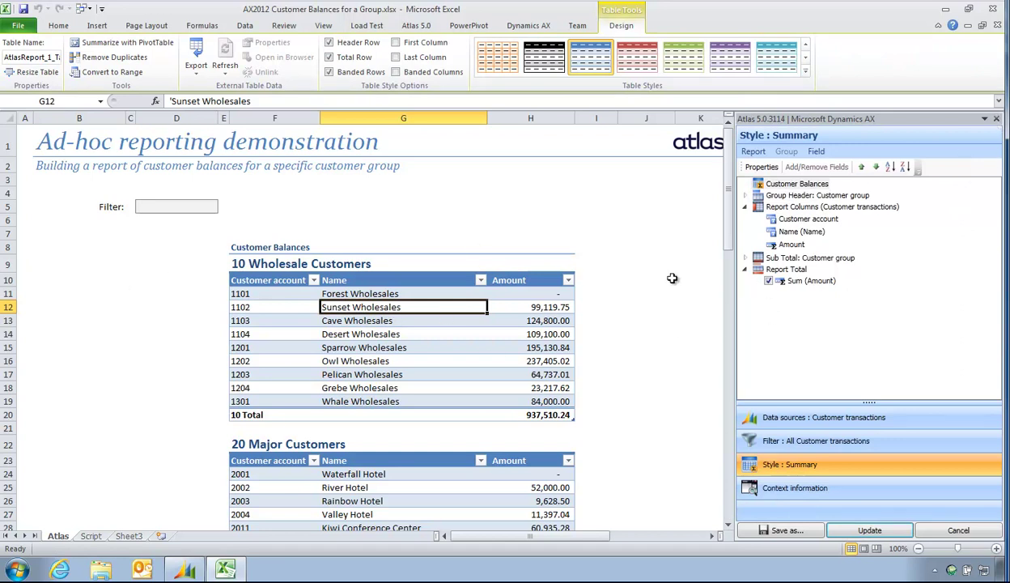
# Set the customer group header style to Heading 3
pyautogui.click(782, 198)
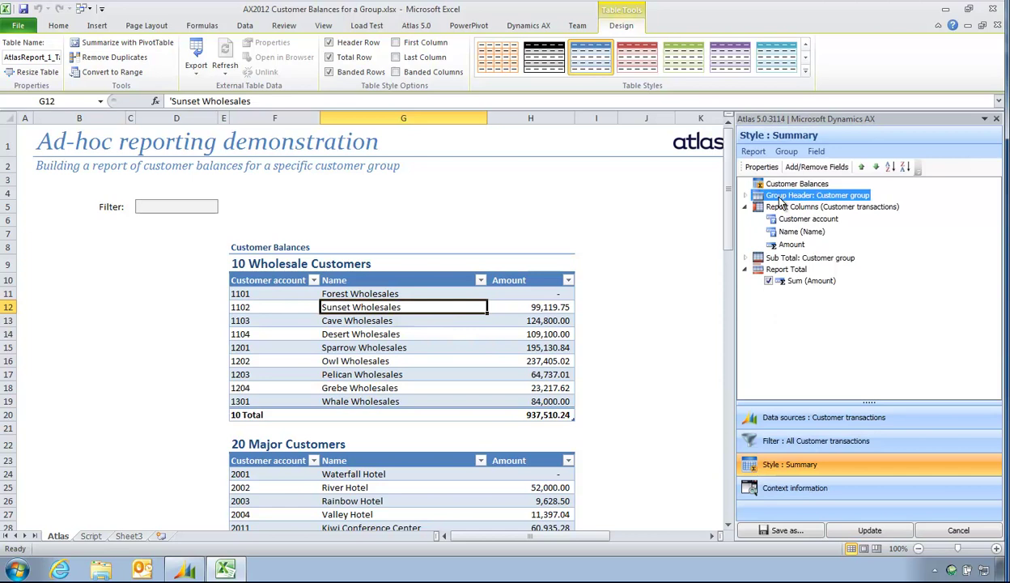
pyautogui.click(761, 167)
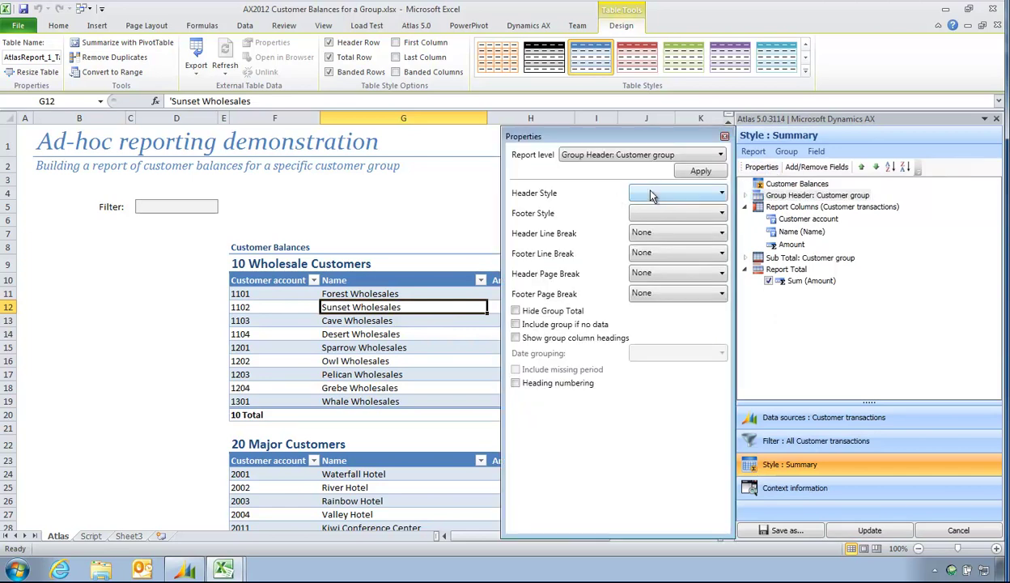
pyautogui.click(690, 198)
pyautogui.moveTo(723, 230); pyautogui.dragTo(724, 325)
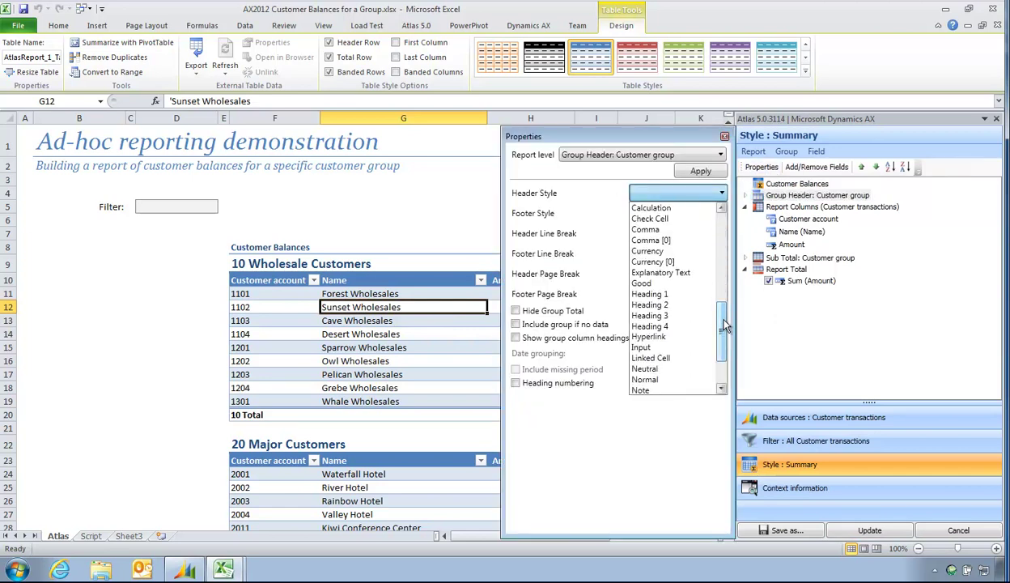
pyautogui.click(652, 313)
pyautogui.click(701, 172)
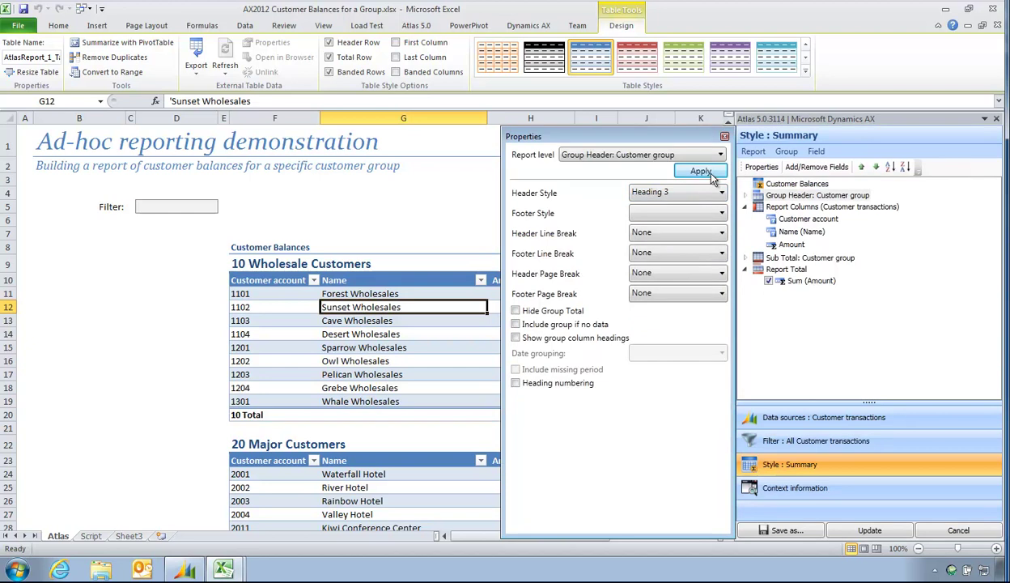
pyautogui.click(725, 136)
# Set the Customer Balances report heading to Heading 2 and update the report
pyautogui.click(789, 184)
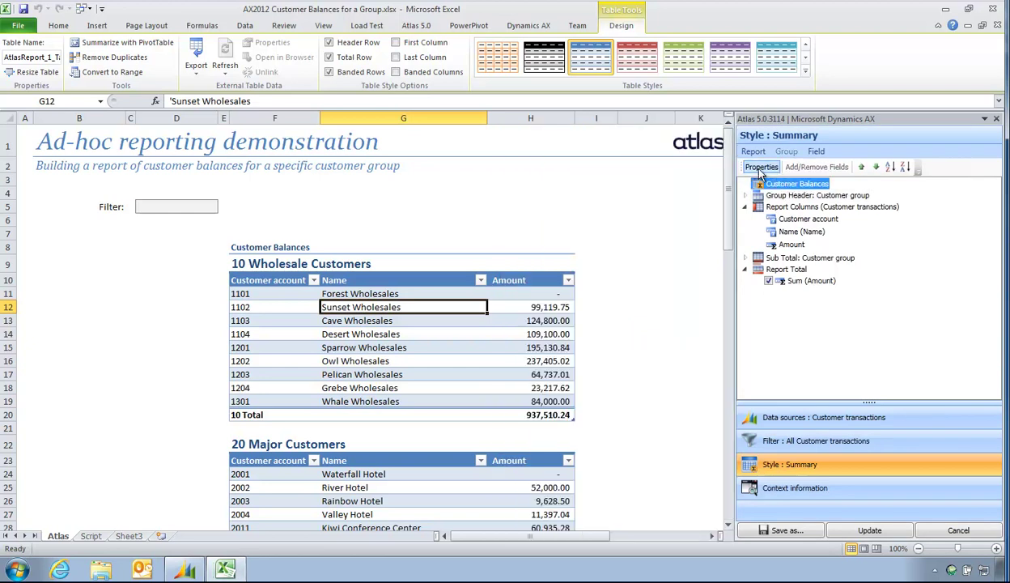
pyautogui.click(761, 166)
pyautogui.click(623, 208)
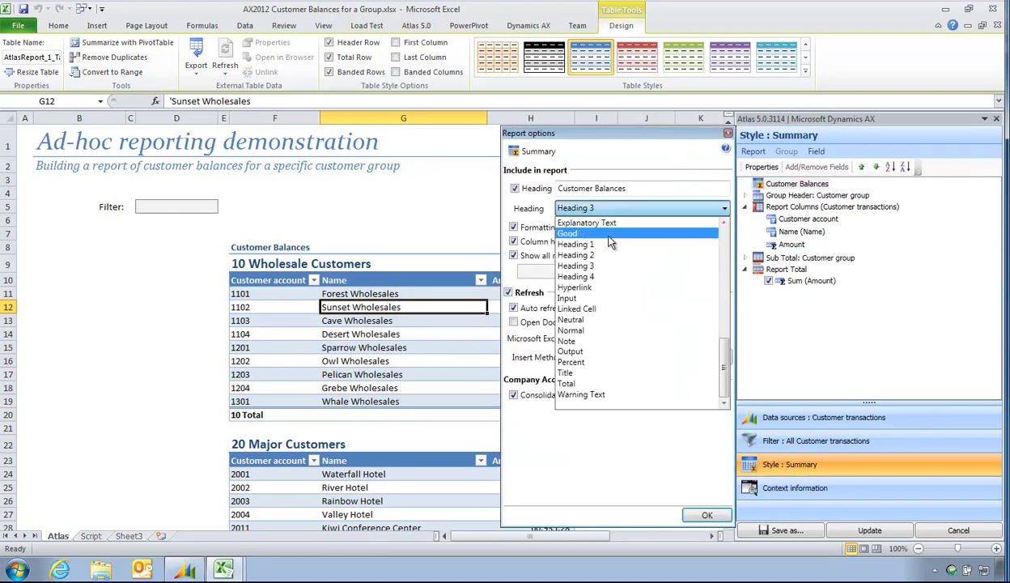
pyautogui.click(587, 255)
pyautogui.click(708, 514)
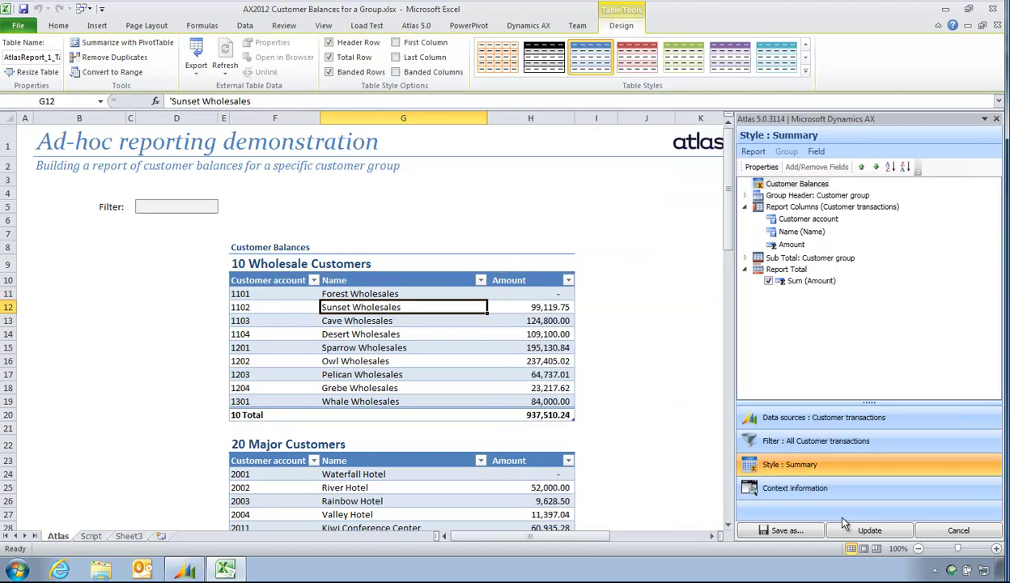
pyautogui.click(870, 530)
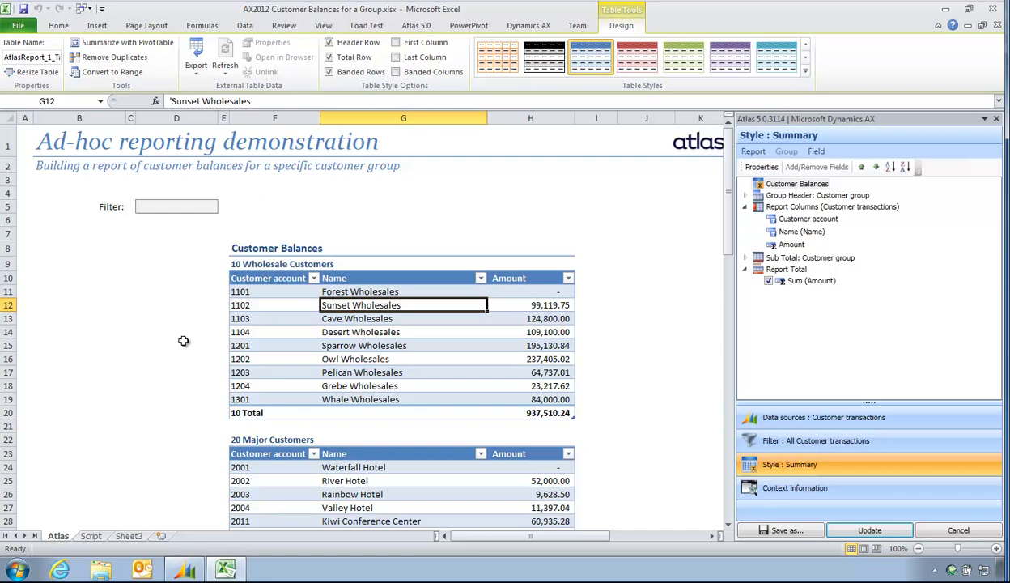
# Close the report designer and scroll through the finished report
pyautogui.click(996, 119)
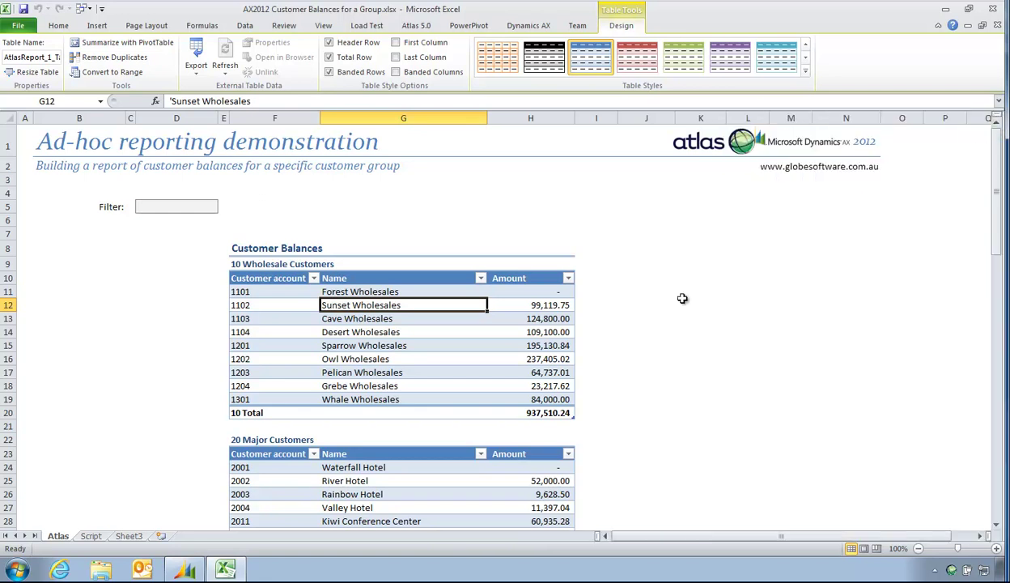
pyautogui.click(684, 303)
pyautogui.scroll(-4, 640, 382)
pyautogui.scroll(-8, 640, 382)
pyautogui.scroll(-8, 639, 382)
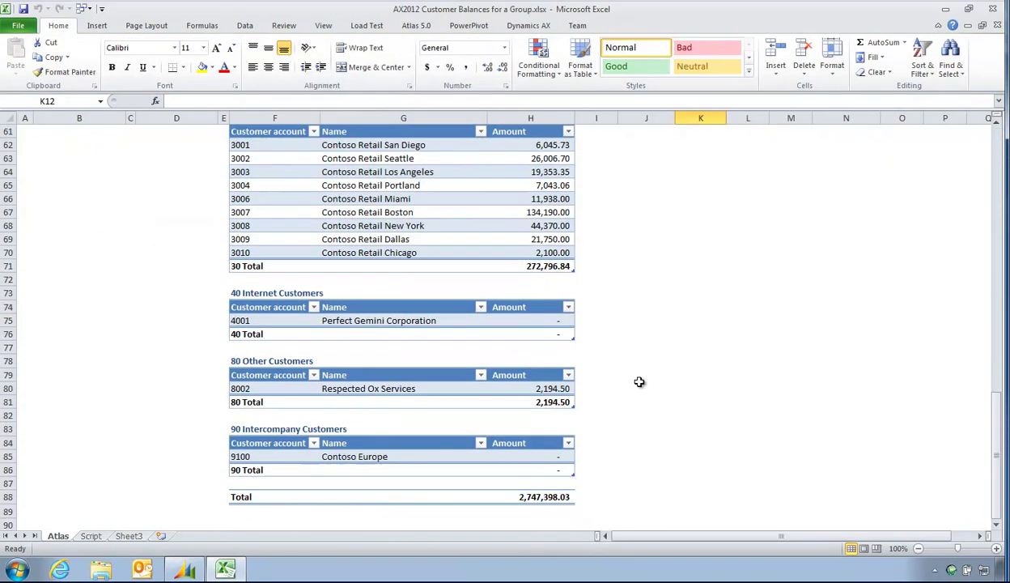
pyautogui.scroll(1, 639, 382)
pyautogui.scroll(9, 640, 382)
# Reopen the report's Atlas designer and save it as shared template 'Customer Balances by Customer Group'
pyautogui.scroll(5, 639, 382)
pyautogui.scroll(3, 640, 382)
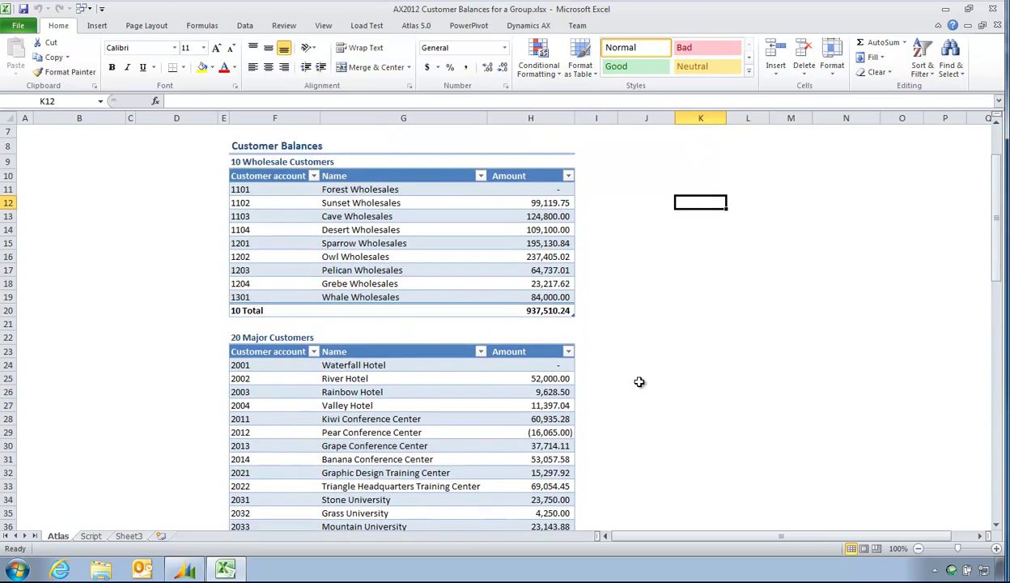
pyautogui.scroll(2, 639, 382)
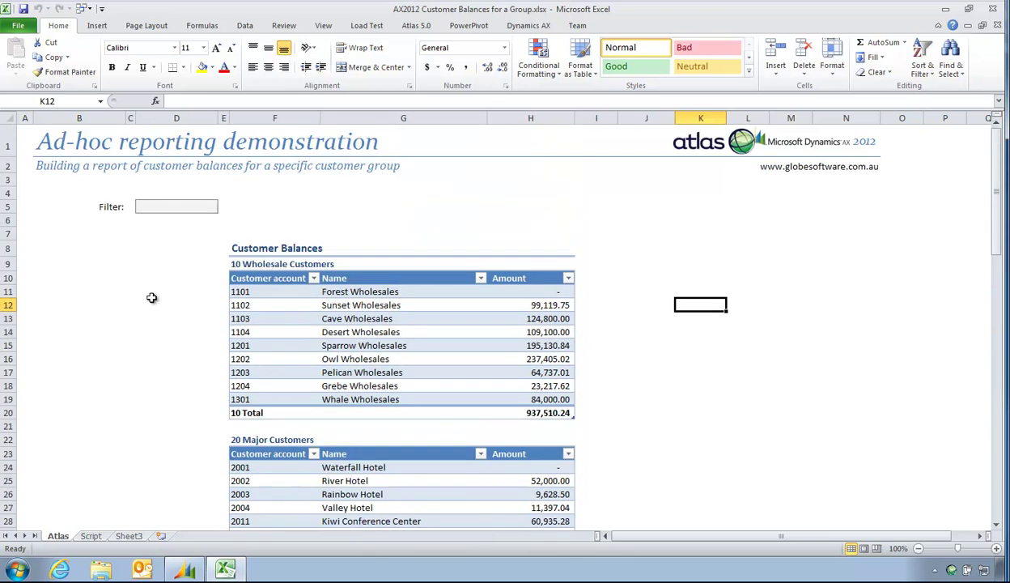
pyautogui.click(301, 304)
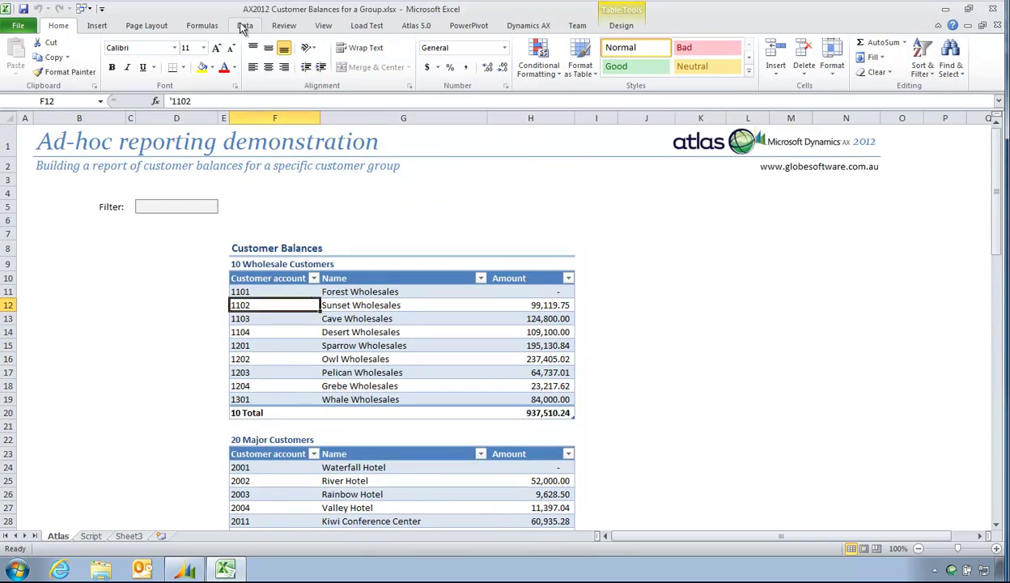
pyautogui.click(413, 27)
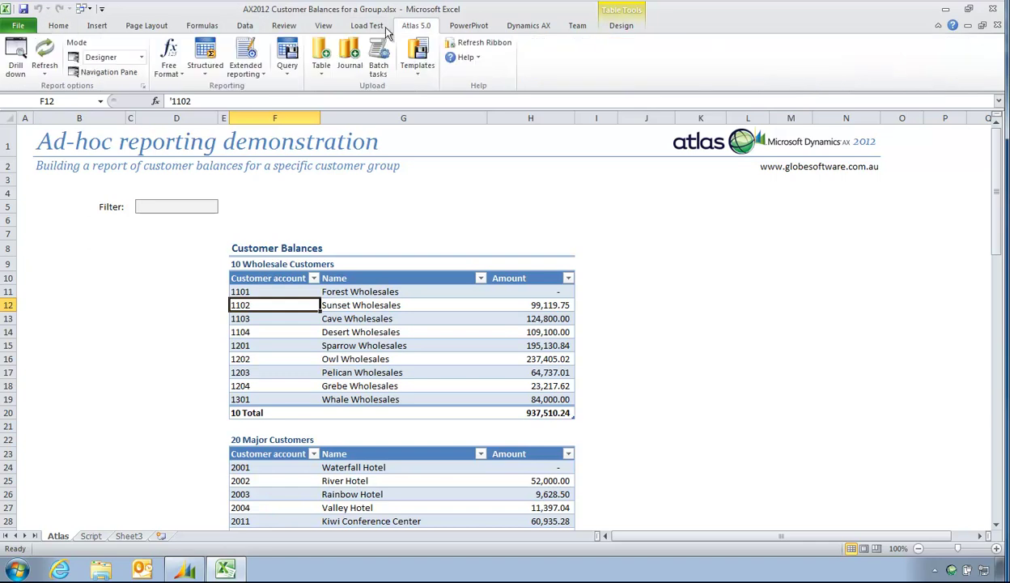
pyautogui.click(142, 85)
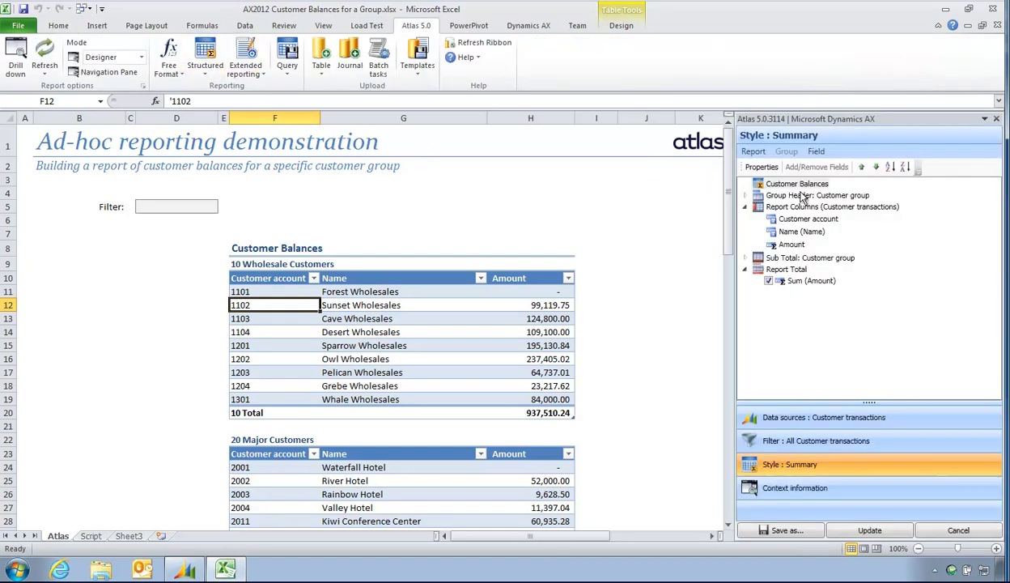
pyautogui.click(765, 522)
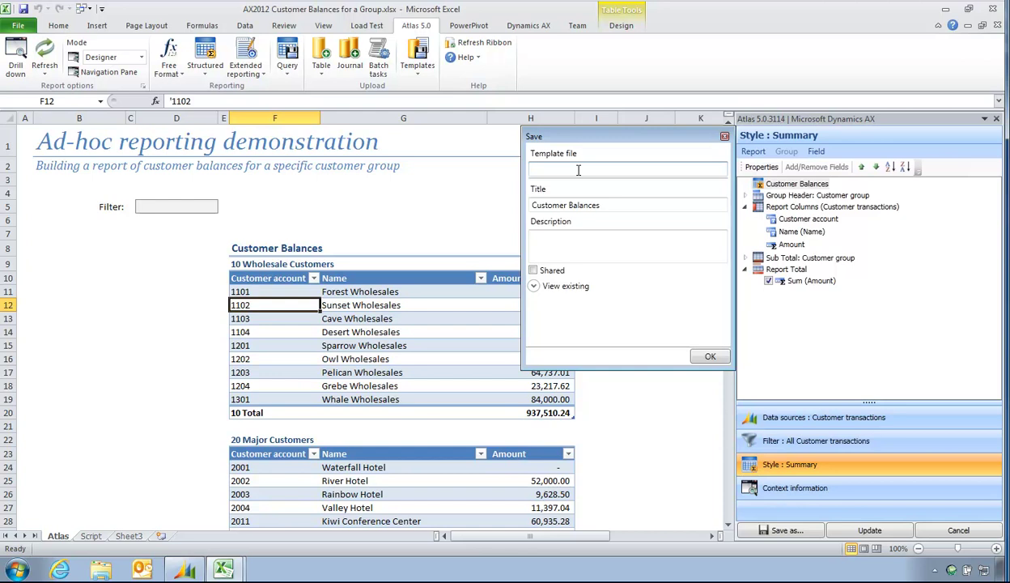
pyautogui.write('Cu')
pyautogui.write('stomer Balances by Customer Gr')
pyautogui.write('oup')
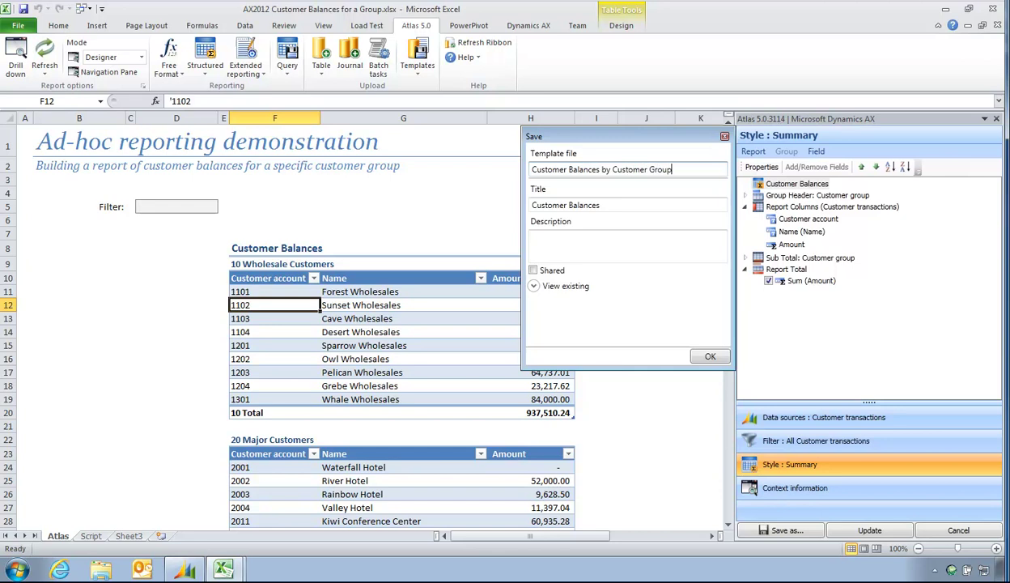
pyautogui.click(707, 356)
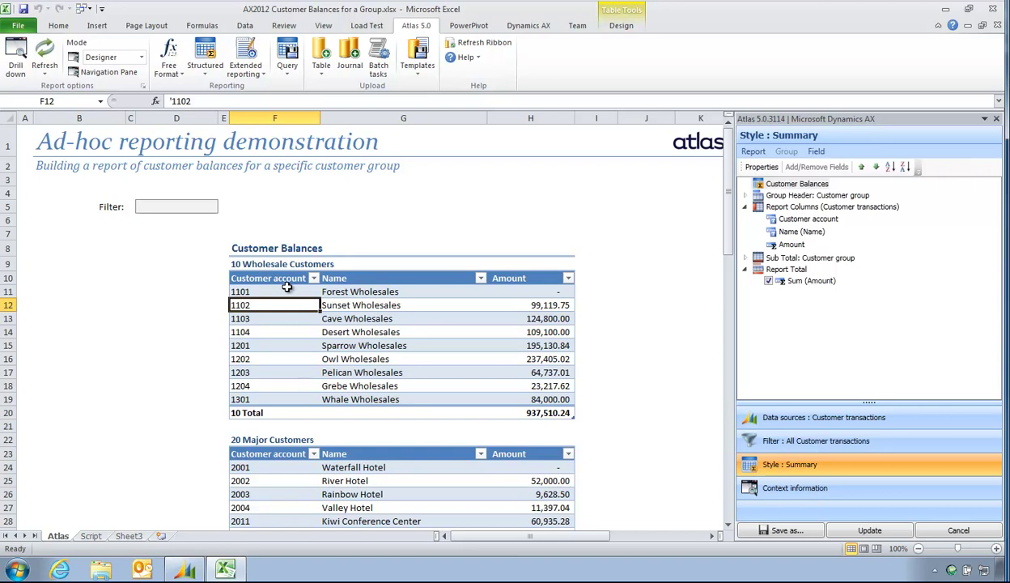
# Delete the Customer group header and update the report into one flat customer list
pyautogui.click(781, 195)
pyautogui.rightClick(800, 195)
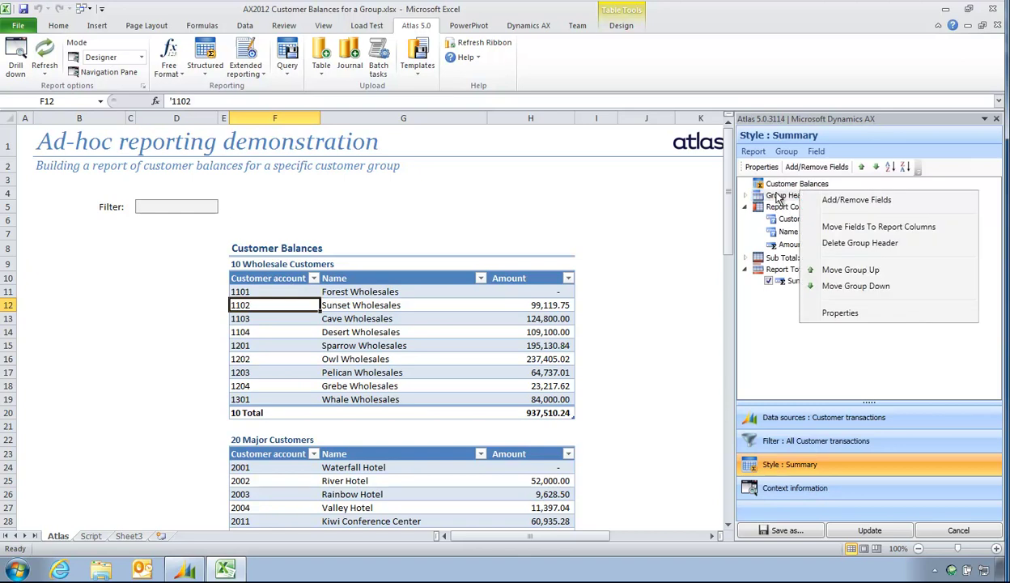
pyautogui.click(812, 241)
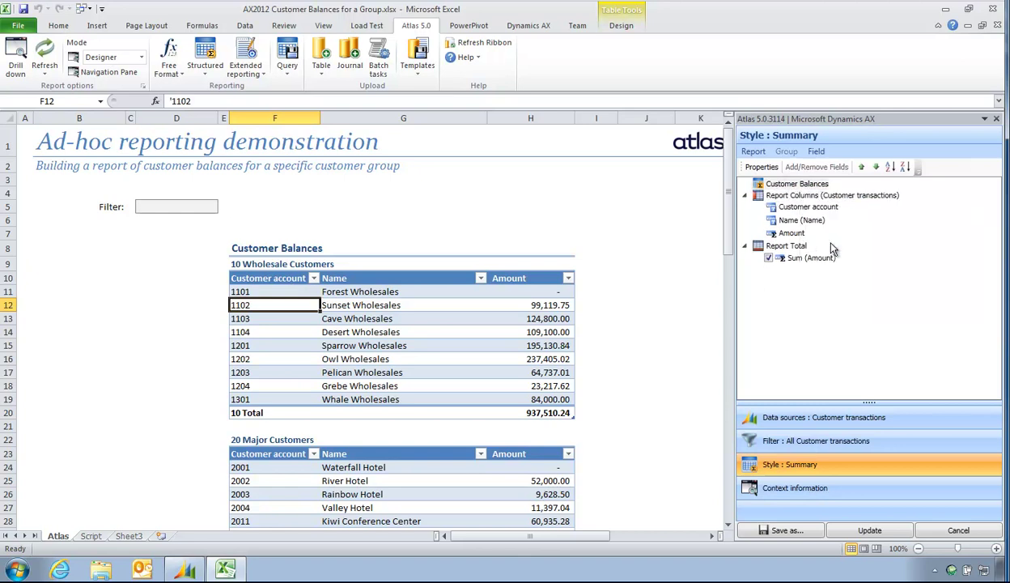
pyautogui.click(799, 198)
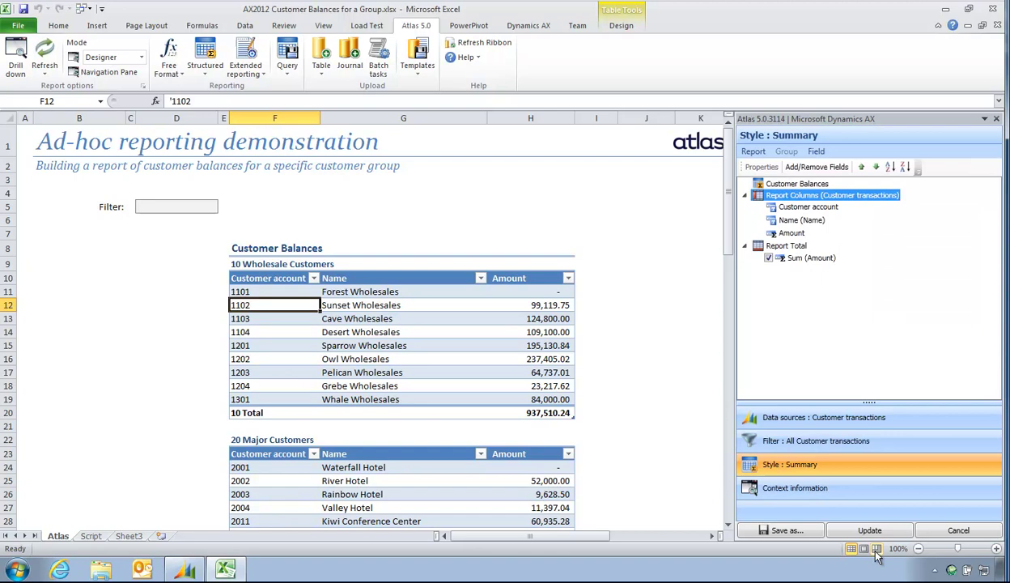
pyautogui.click(857, 526)
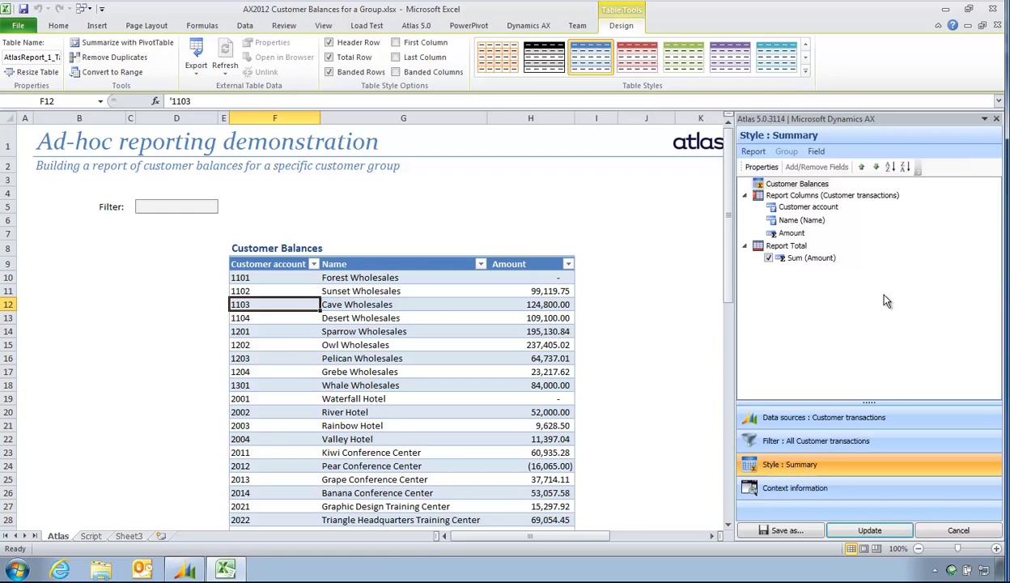
# Enter 10 as the filter value in D5
pyautogui.click(173, 207)
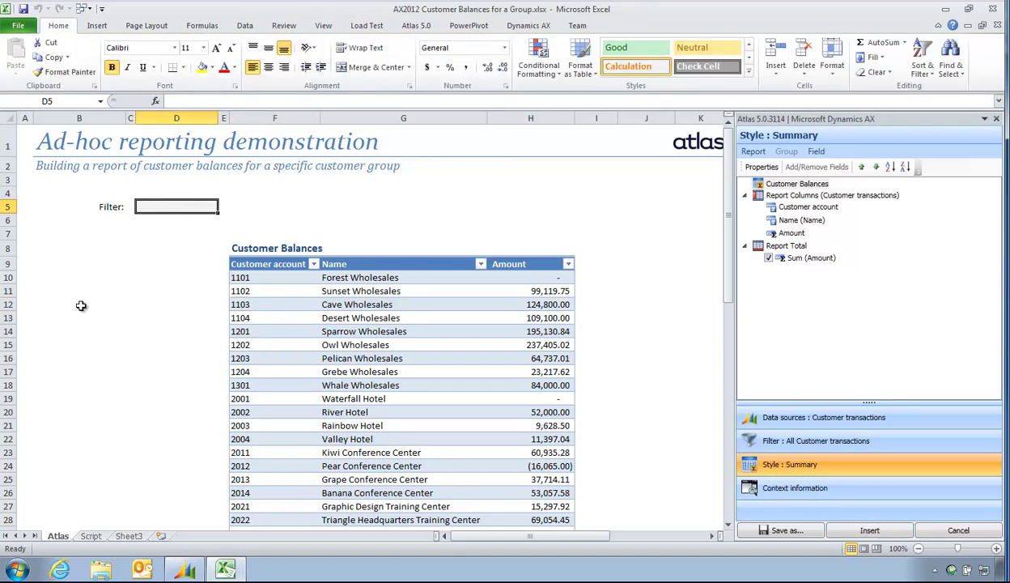
pyautogui.write('10')
pyautogui.press('Return')
# Rename the B5 label to 'Customer Group' and show the report's filter settings
pyautogui.press('Up')
pyautogui.press('Left')
pyautogui.press('Left')
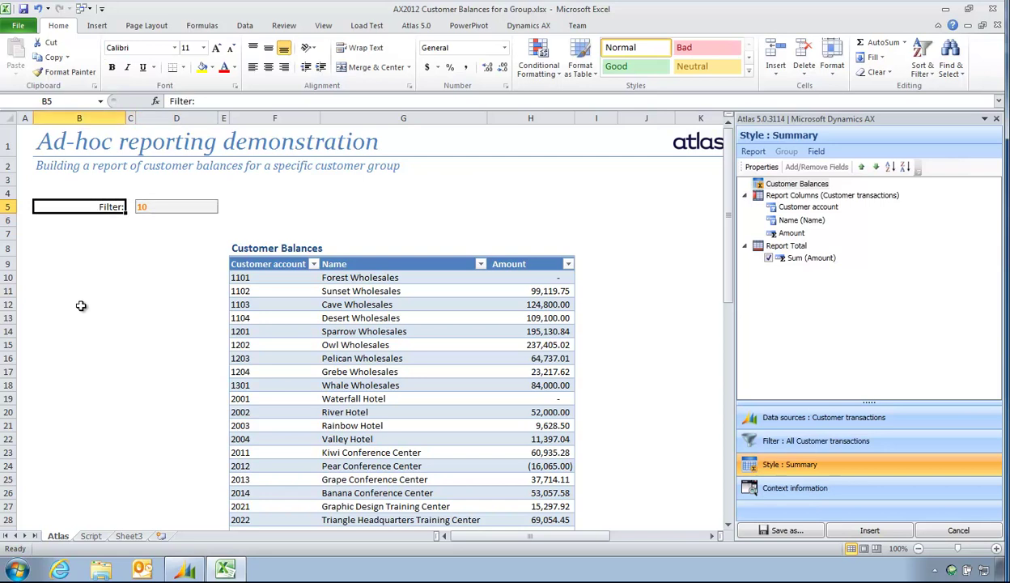
pyautogui.press('BackSpace')
pyautogui.write('Customer')
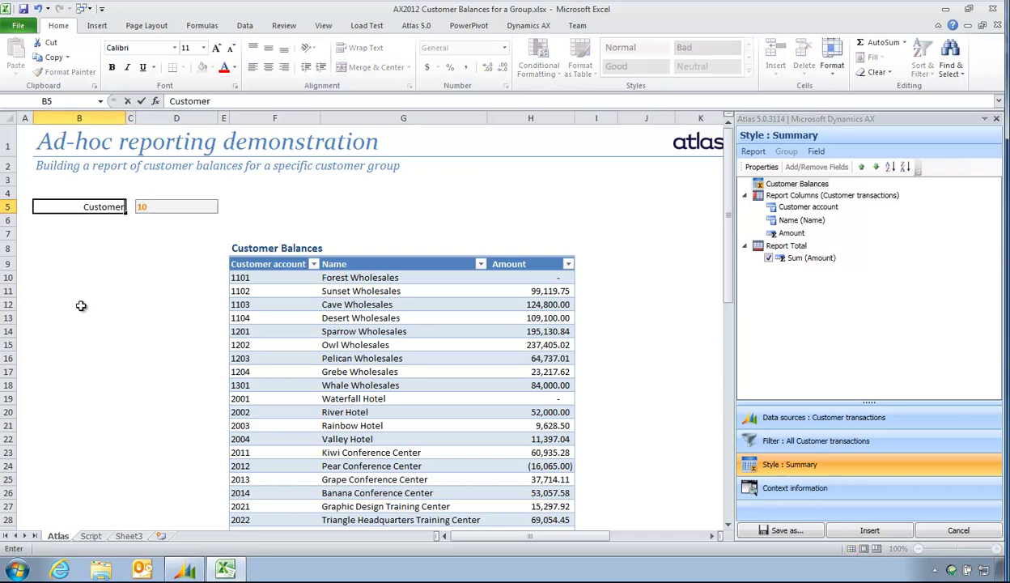
pyautogui.write(' Group')
pyautogui.press('Return')
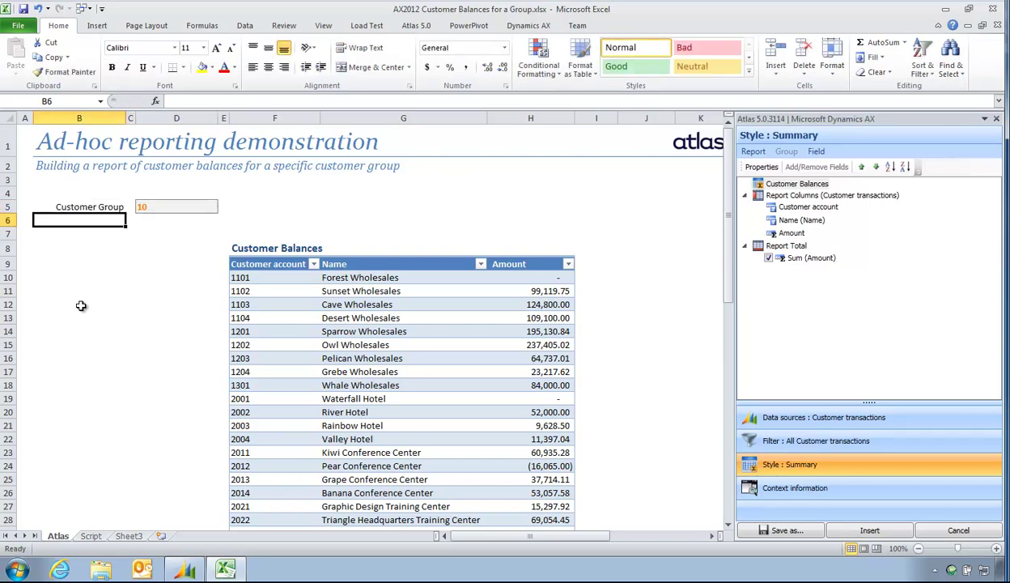
pyautogui.click(233, 316)
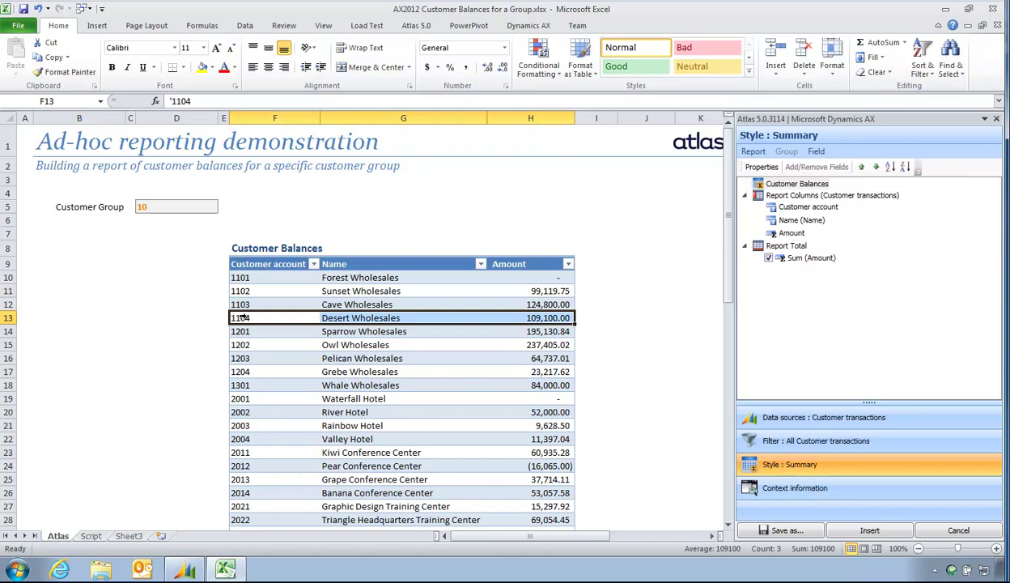
pyautogui.click(876, 444)
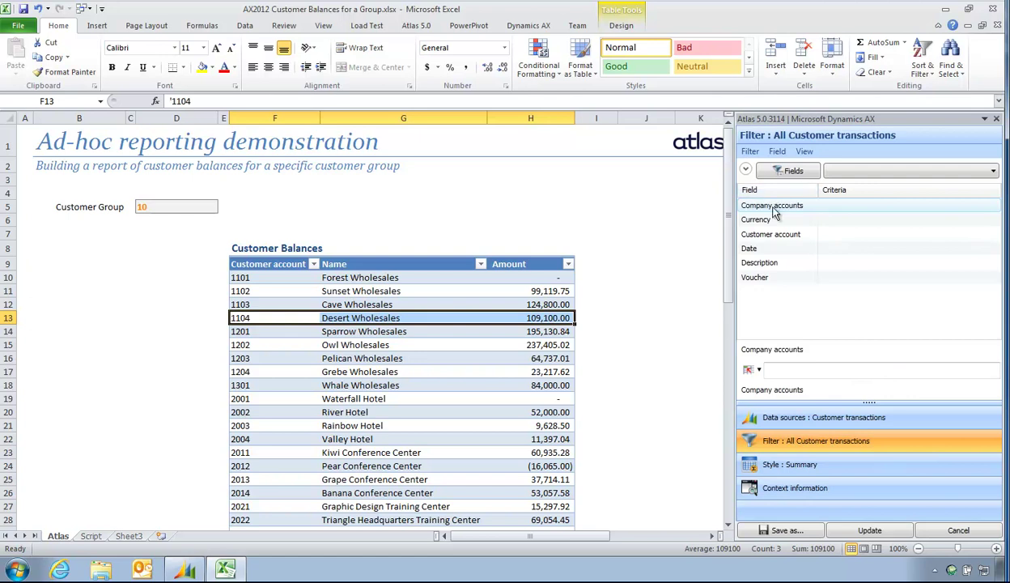
# Browse the Customers table's available fields in the filter field selection
pyautogui.click(792, 171)
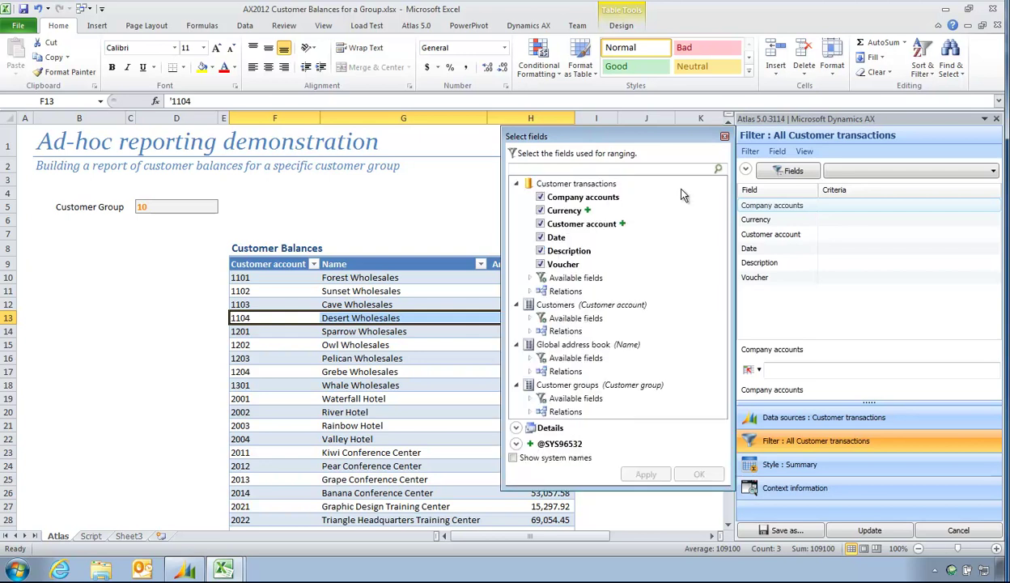
pyautogui.click(547, 307)
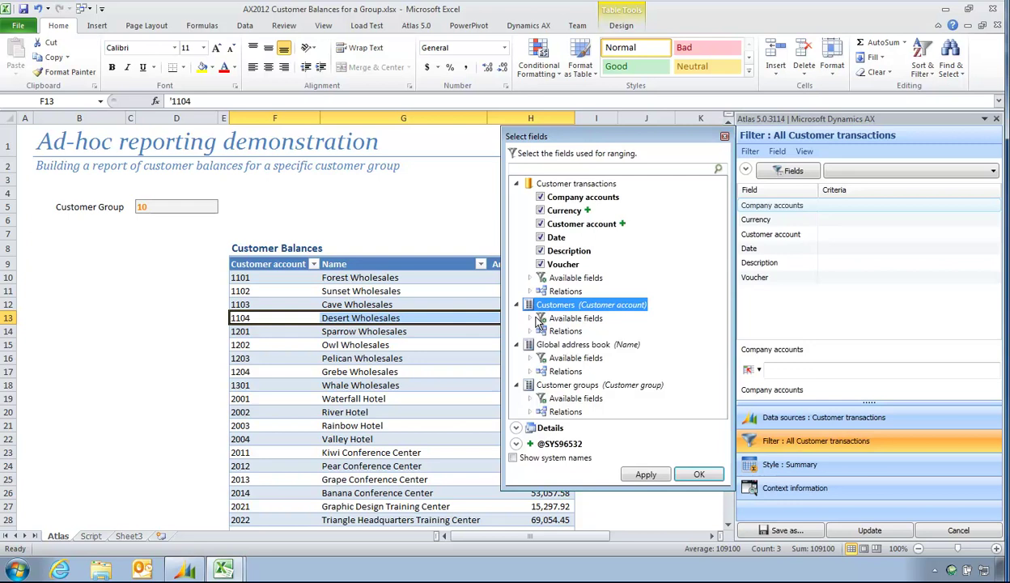
pyautogui.click(526, 317)
pyautogui.scroll(-3, 524, 364)
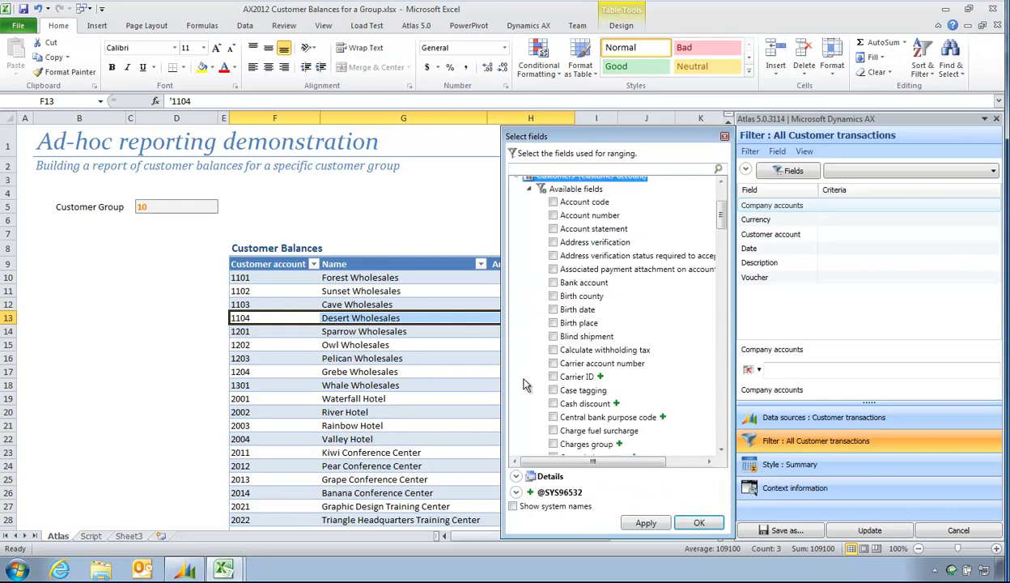
pyautogui.scroll(-1, 524, 368)
pyautogui.scroll(-3, 525, 376)
pyautogui.scroll(-2, 526, 384)
pyautogui.scroll(-1, 524, 385)
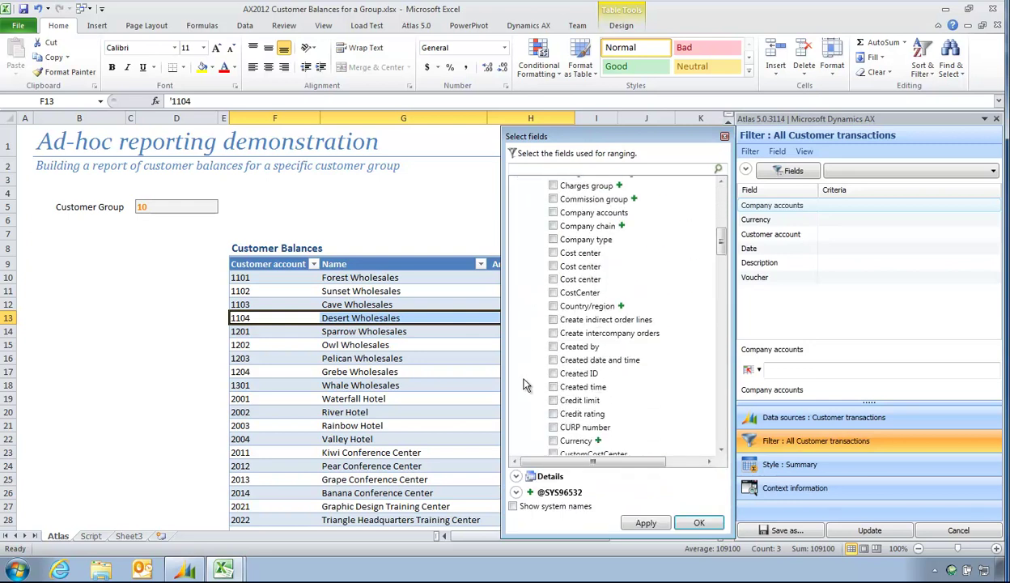
pyautogui.scroll(-2, 524, 385)
pyautogui.scroll(-2, 523, 385)
pyautogui.scroll(-1, 524, 385)
pyautogui.scroll(-1, 524, 385)
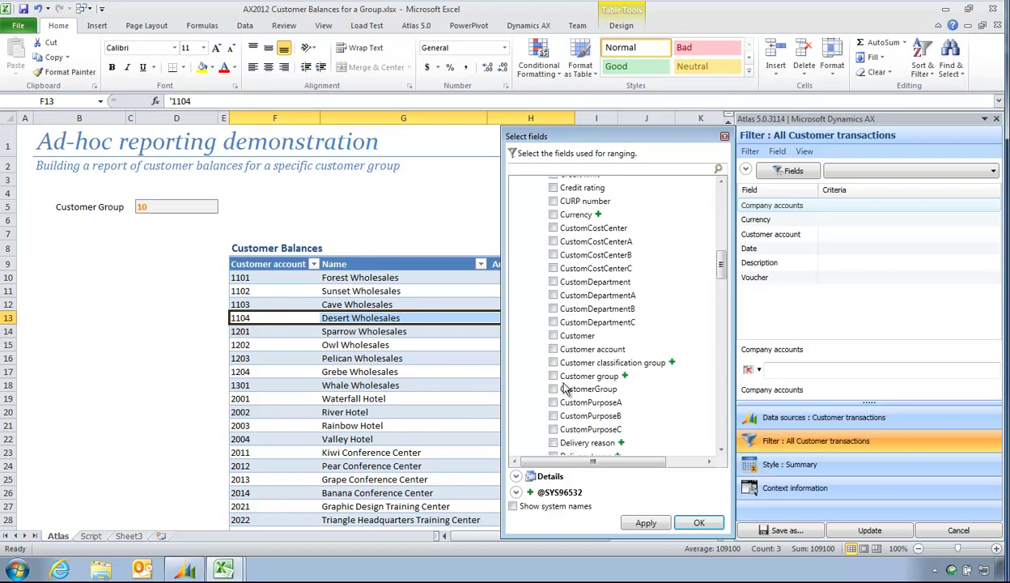
# Toggle the Customer group field, close field selection, and show the saved filters list
pyautogui.click(553, 376)
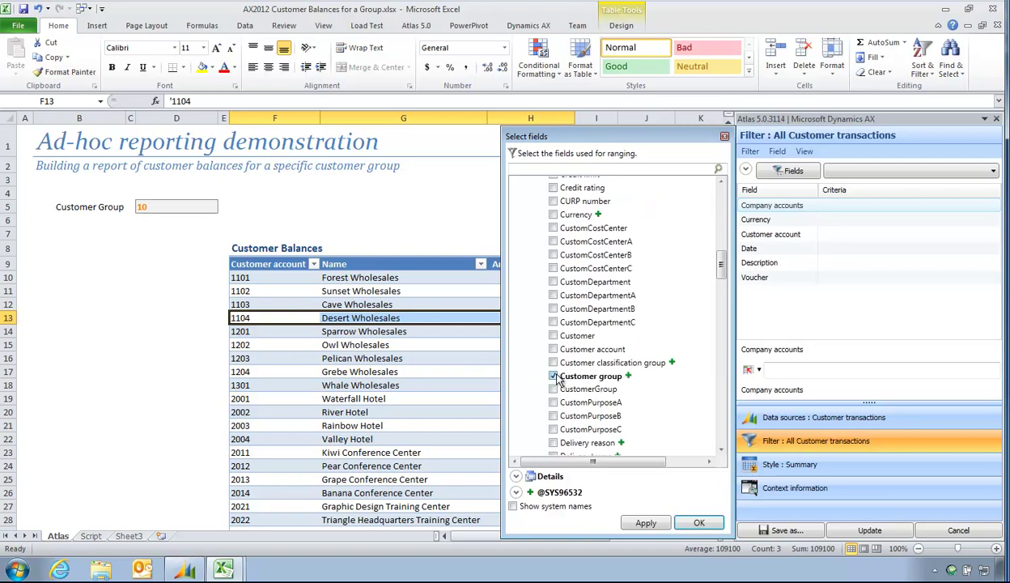
pyautogui.click(553, 376)
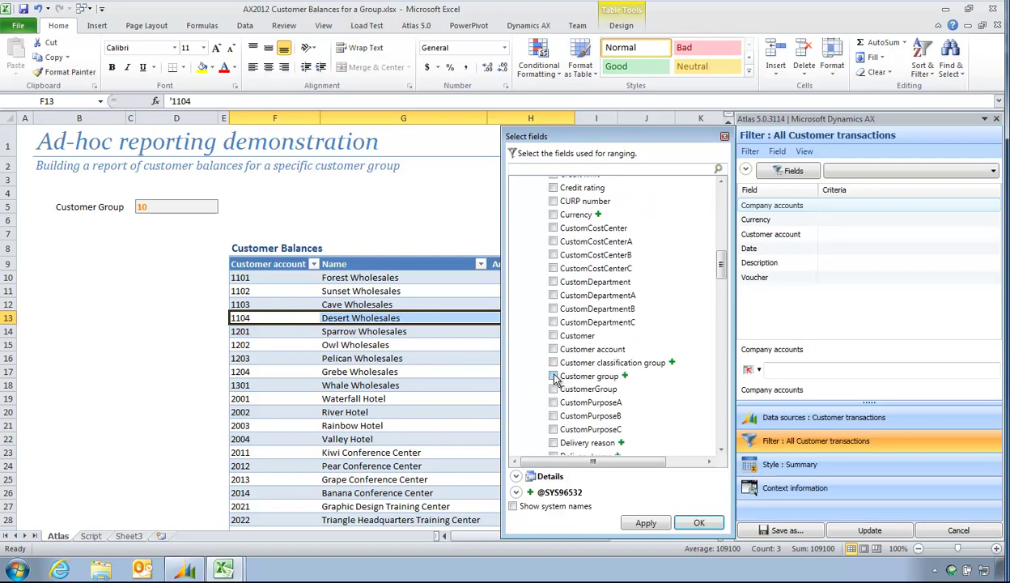
pyautogui.click(724, 136)
pyautogui.click(914, 172)
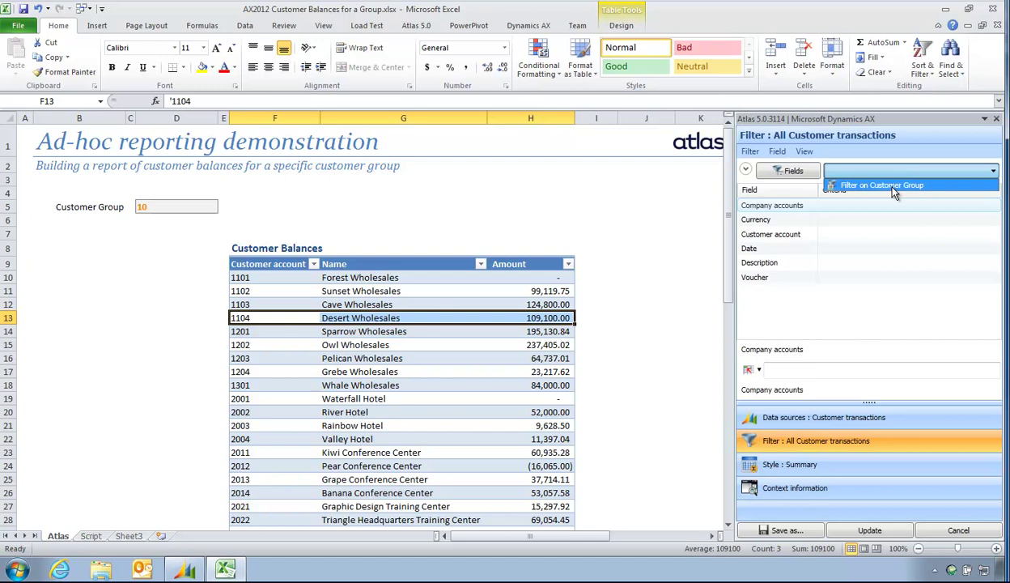
# Apply the saved Filter on Customer Group and check its criterion and named ranges
pyautogui.click(890, 187)
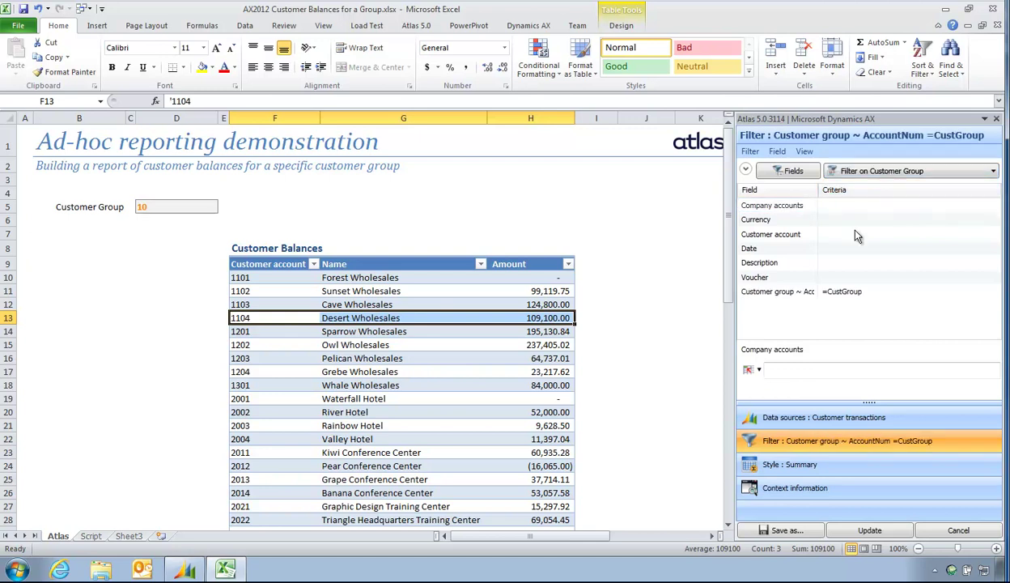
pyautogui.click(773, 295)
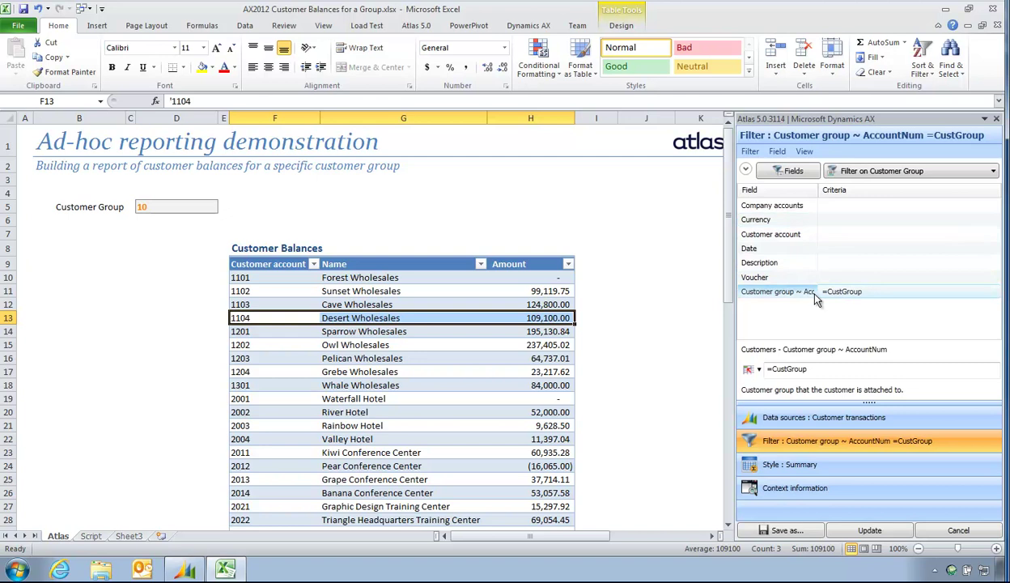
pyautogui.click(99, 102)
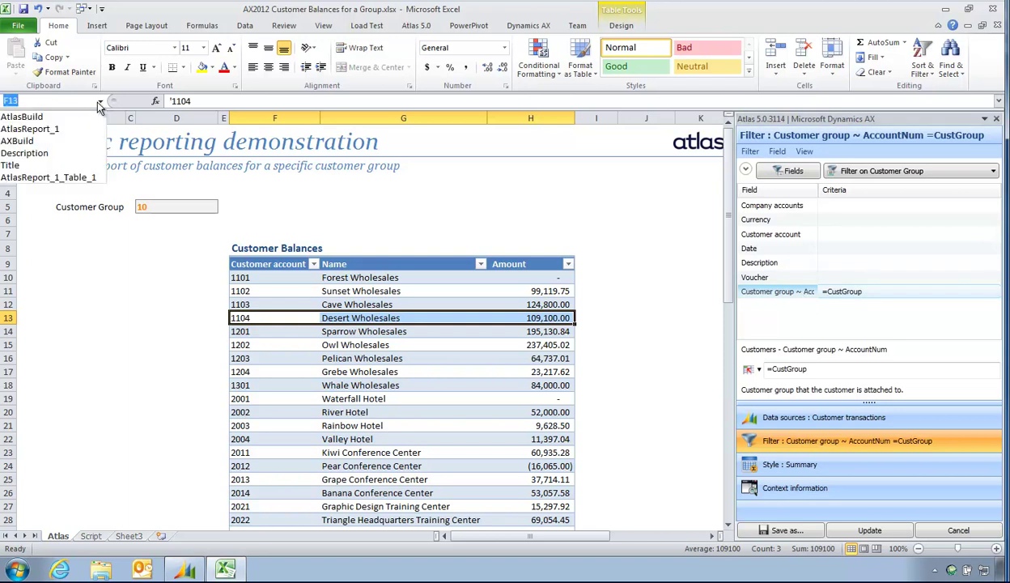
pyautogui.click(99, 103)
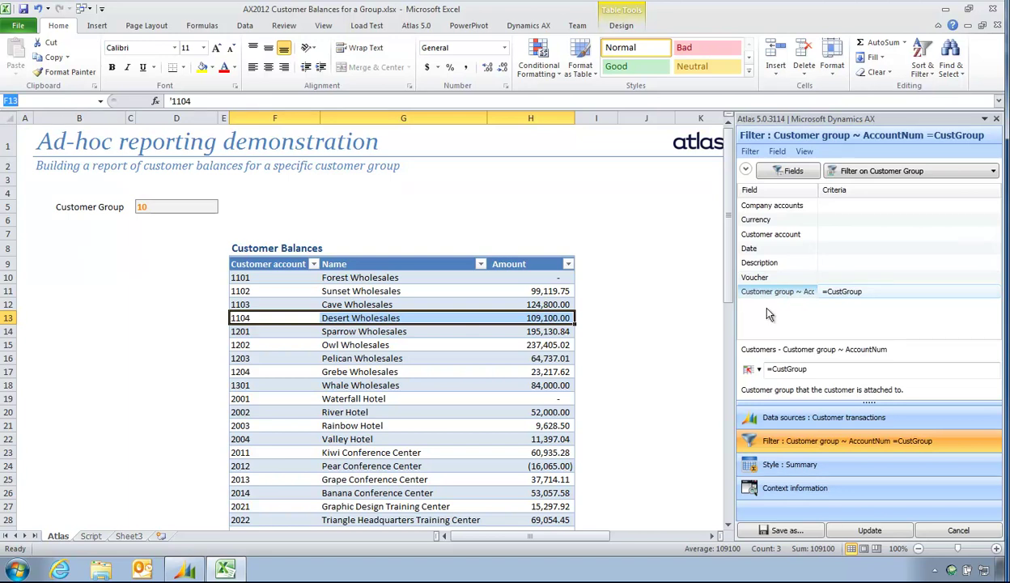
# Name cell D5 'CustGroup' via the Name Box
pyautogui.click(152, 207)
pyautogui.click(54, 103)
pyautogui.write('Cu')
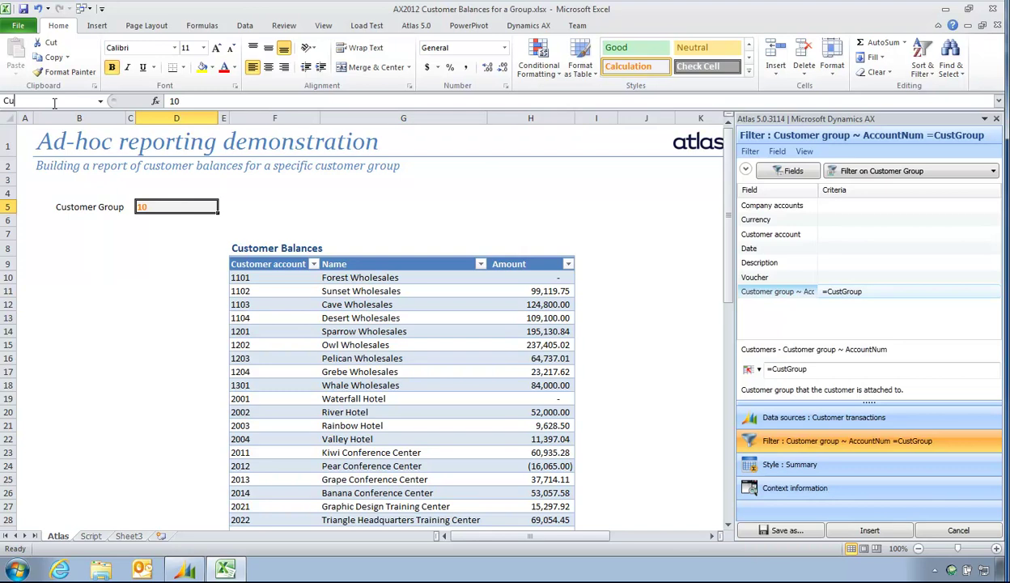
pyautogui.write('stGroup')
pyautogui.press('Return')
# Reapply Filter on Customer Group and update the report to show group 10 only
pyautogui.click(253, 290)
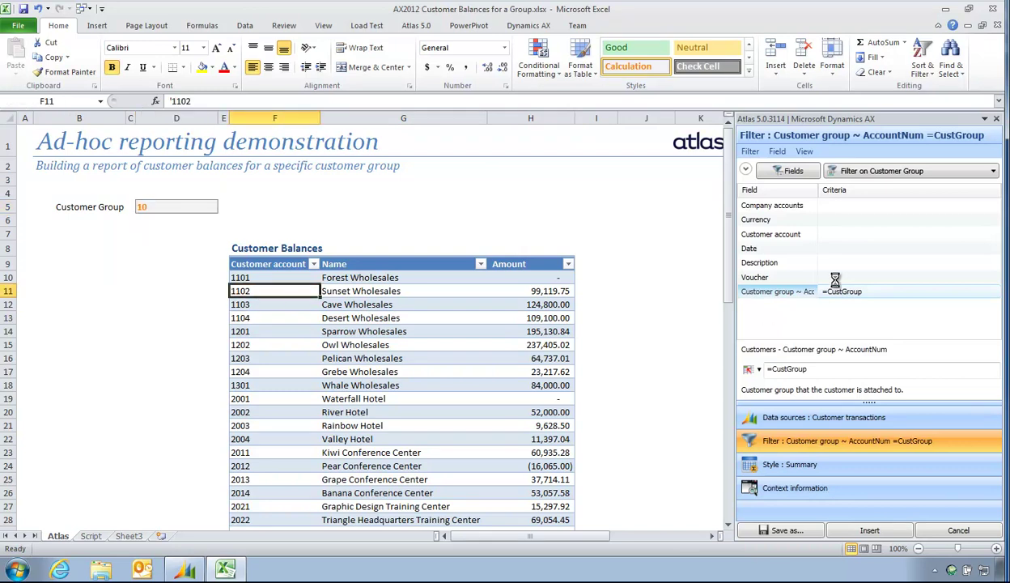
pyautogui.click(857, 170)
pyautogui.click(878, 185)
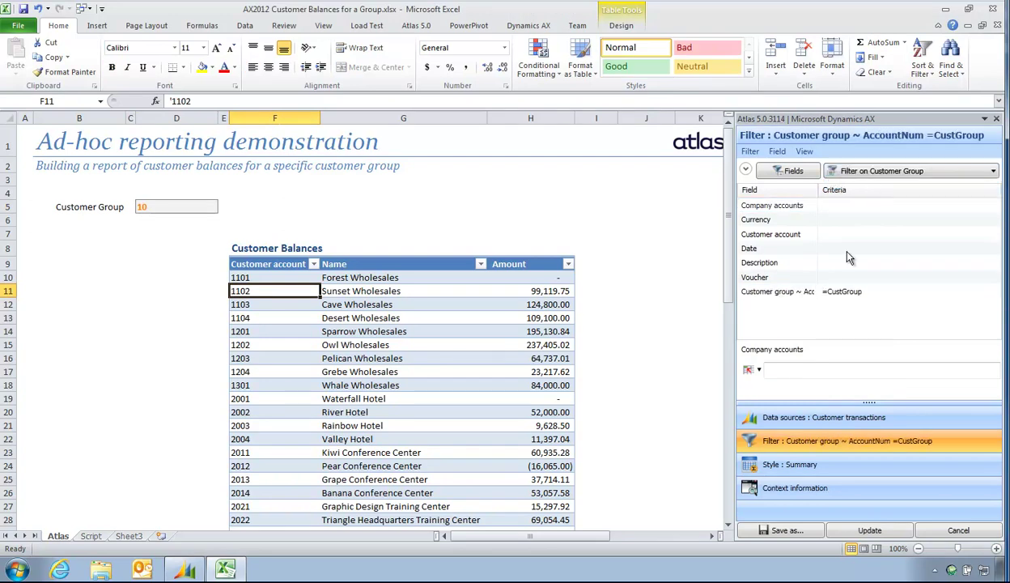
pyautogui.click(766, 290)
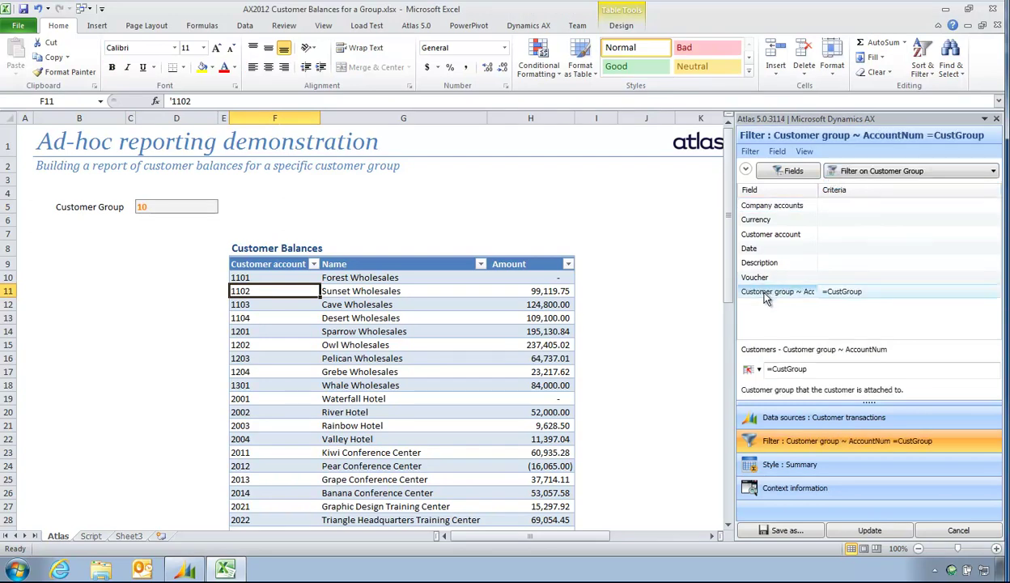
pyautogui.click(852, 526)
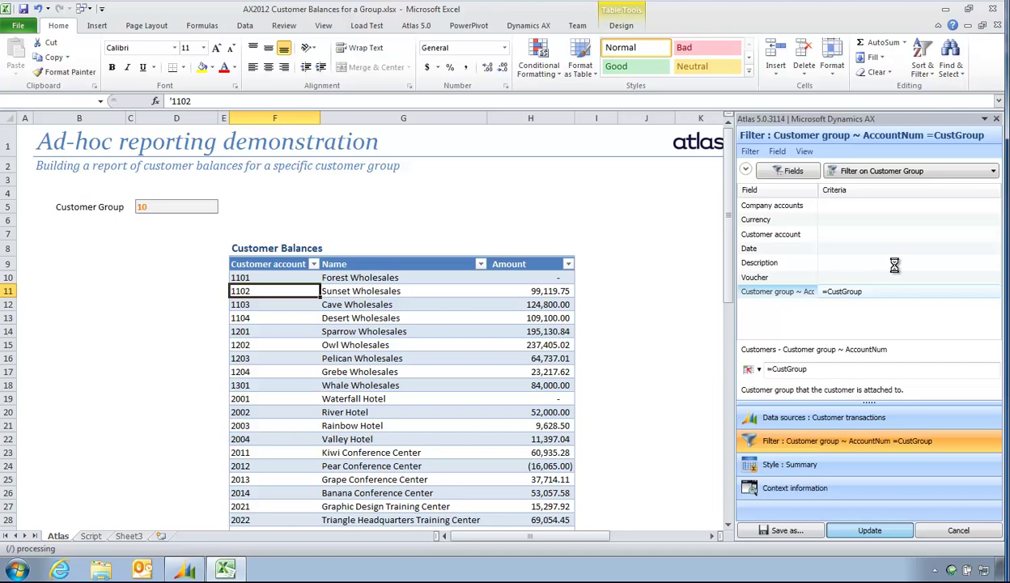
pyautogui.click(170, 205)
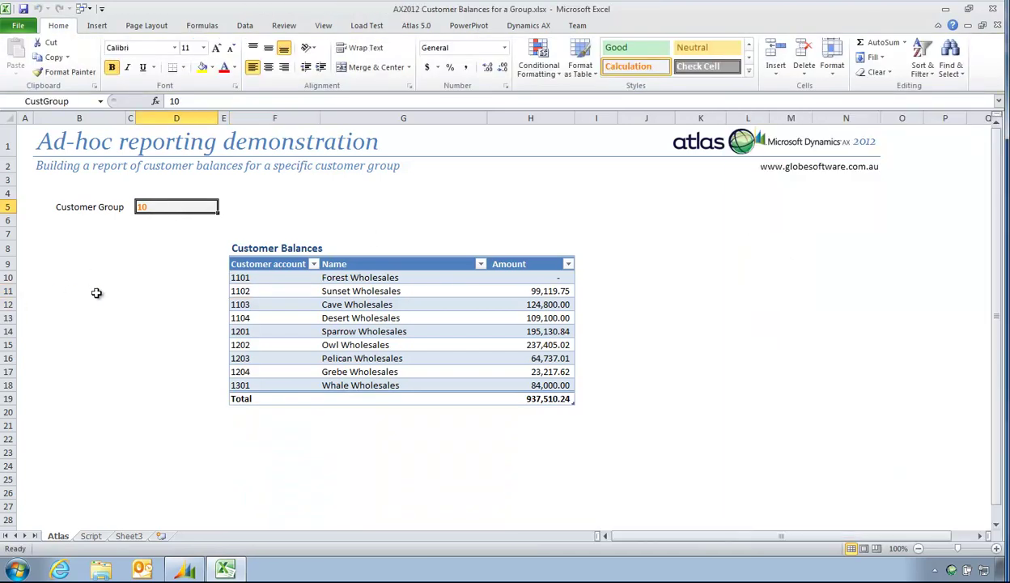
pyautogui.write('30')
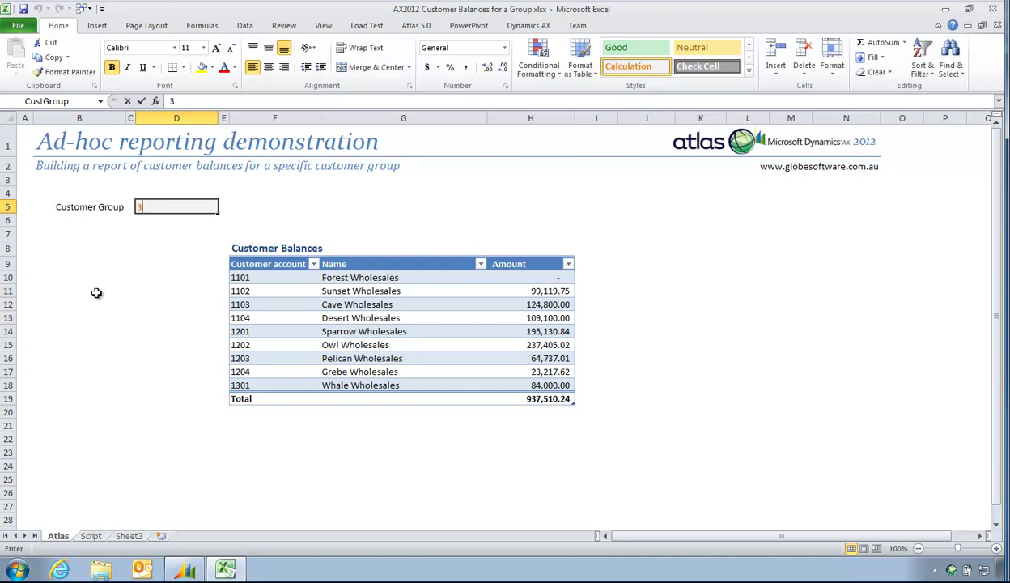
pyautogui.press('Return')
pyautogui.write('10')
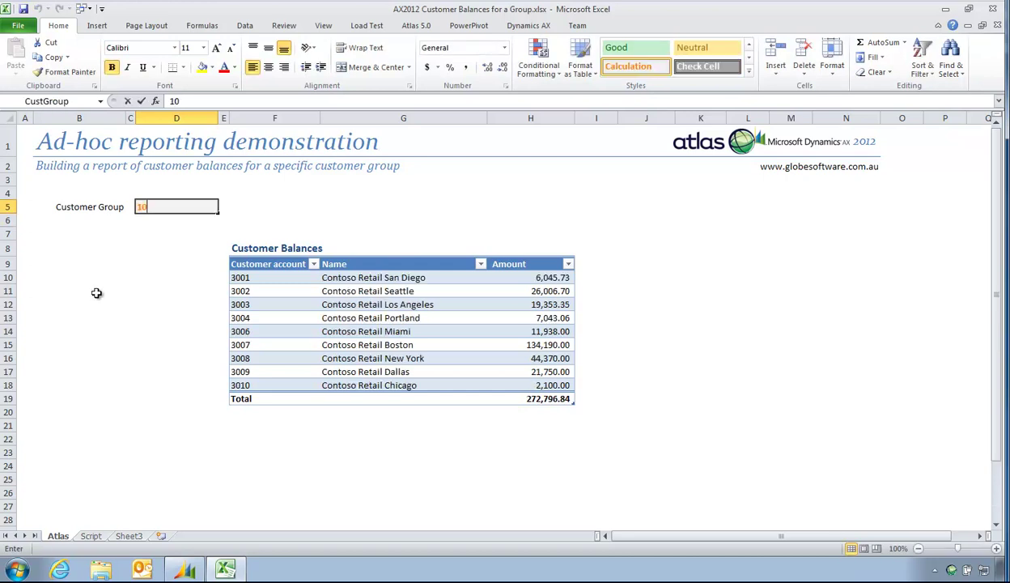
pyautogui.press('Return')
pyautogui.press('Up')
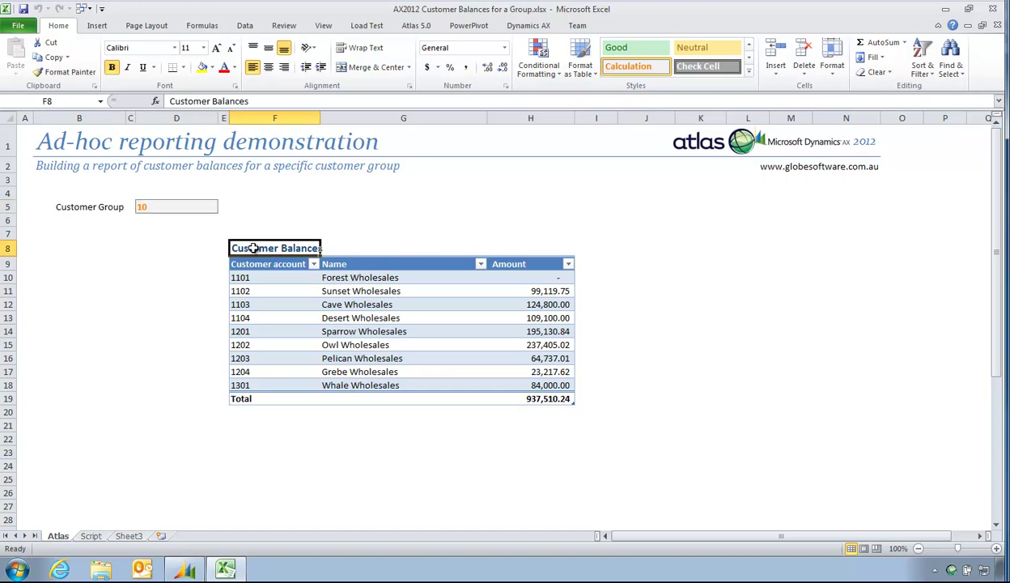
pyautogui.moveTo(259, 247); pyautogui.dragTo(514, 380)
pyautogui.hotkey('ctrl', 'shift', 't')
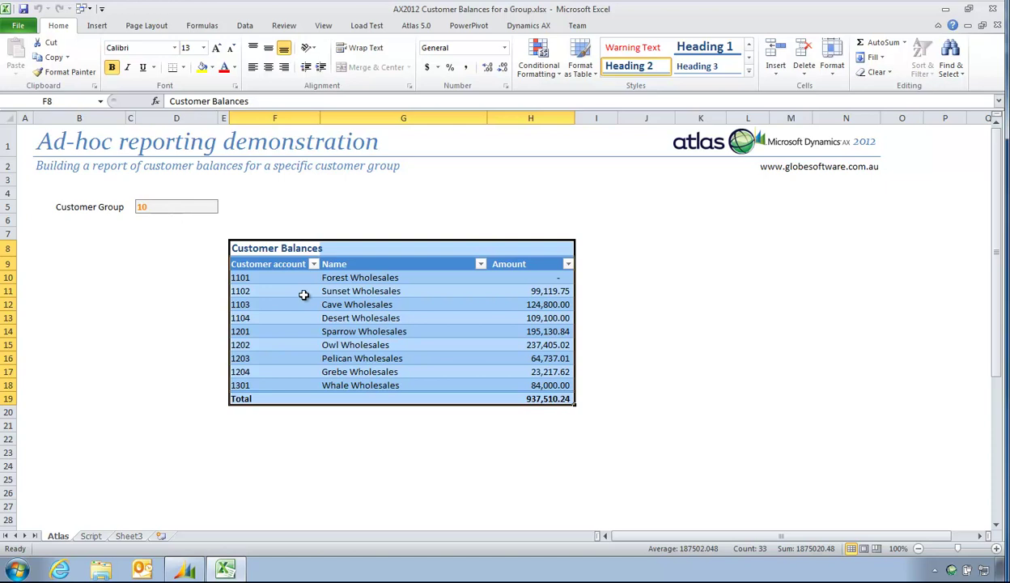
pyautogui.click(179, 207)
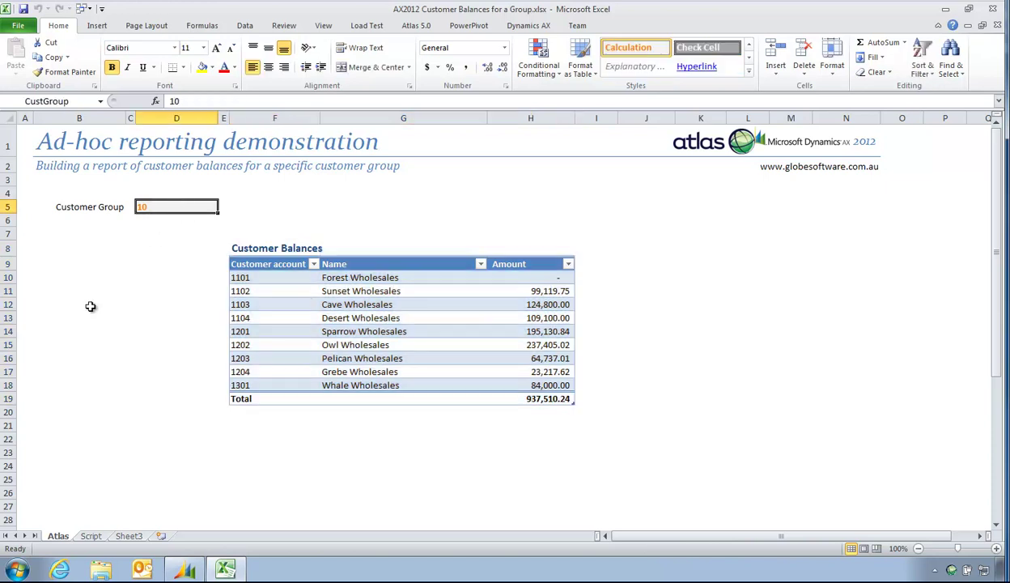
pyautogui.write(',30')
pyautogui.press('Return')
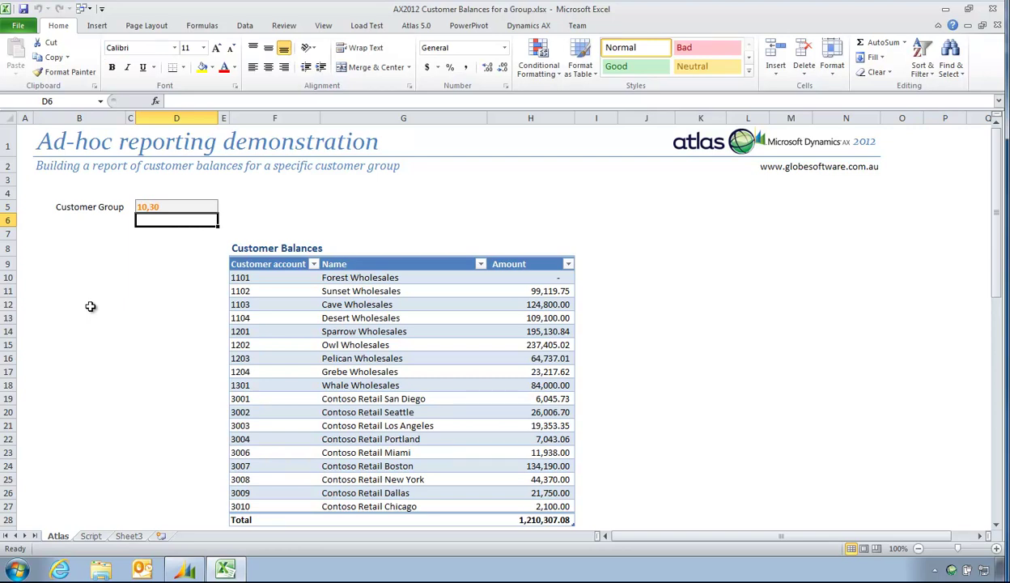
pyautogui.press('Up')
pyautogui.write('10')
pyautogui.press('Return')
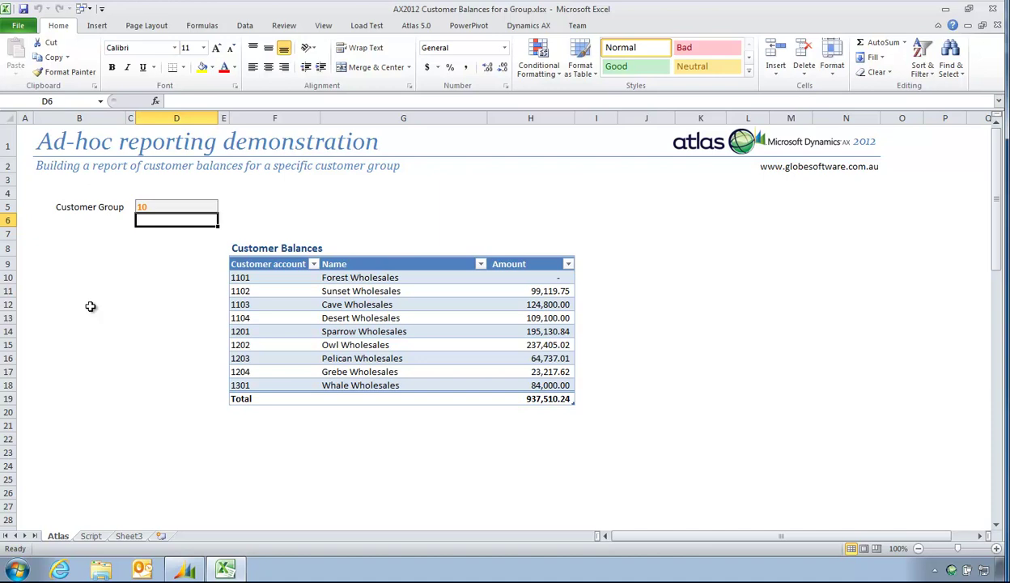
pyautogui.press('Left')
pyautogui.press('Left')
pyautogui.press('Up')
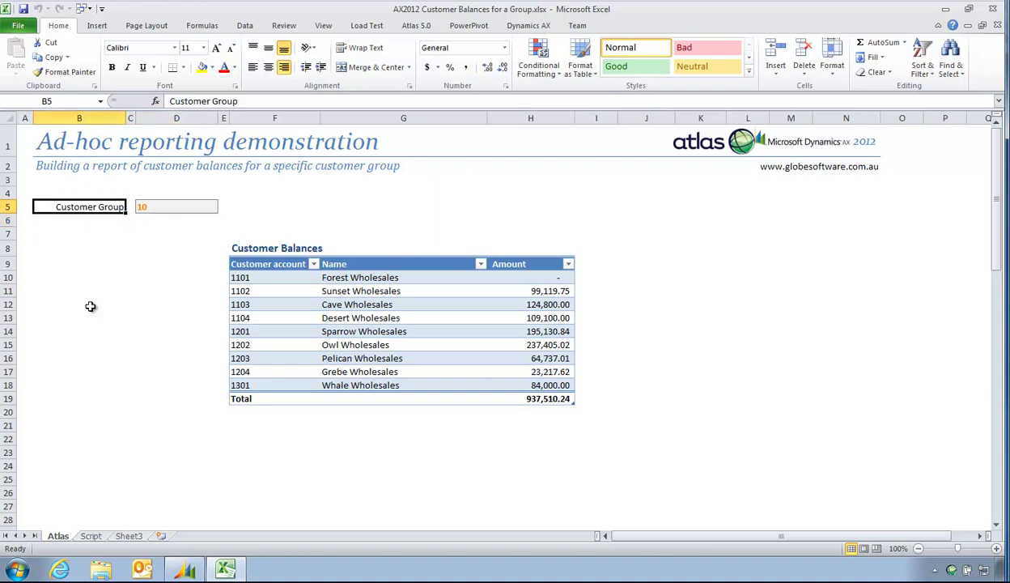
pyautogui.press('Up')
# Copy the Customer Group label and input from row 5 into row 4
pyautogui.write('Com')
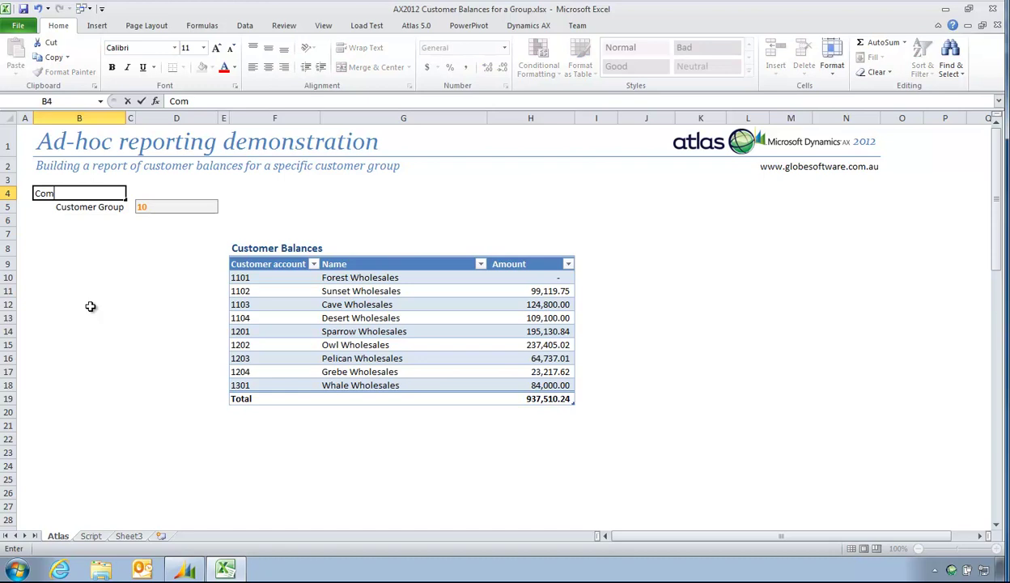
pyautogui.write('pany')
pyautogui.press('Return')
pyautogui.press('Up')
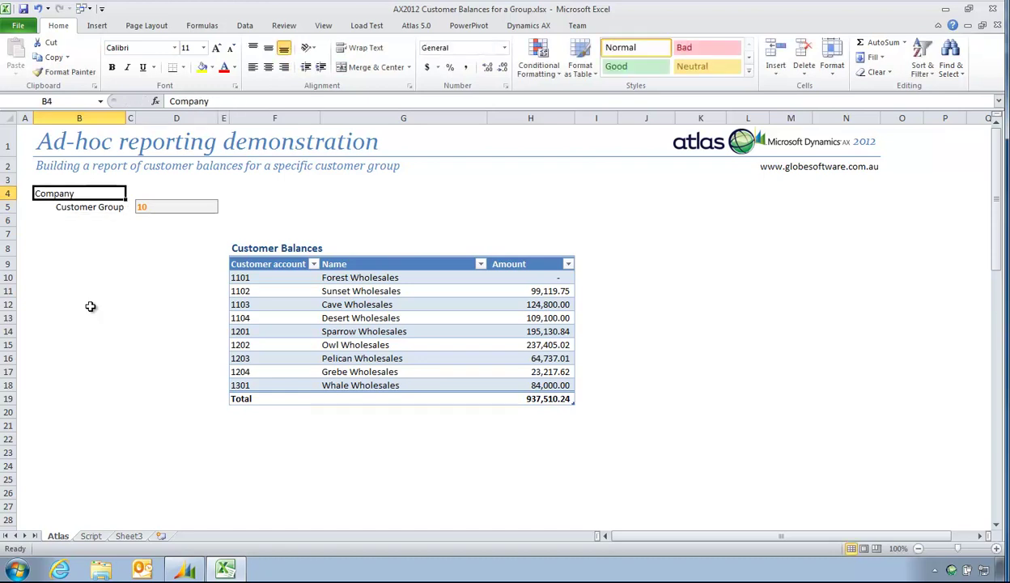
pyautogui.press('Down')
pyautogui.hotkey('shift', 'Right')
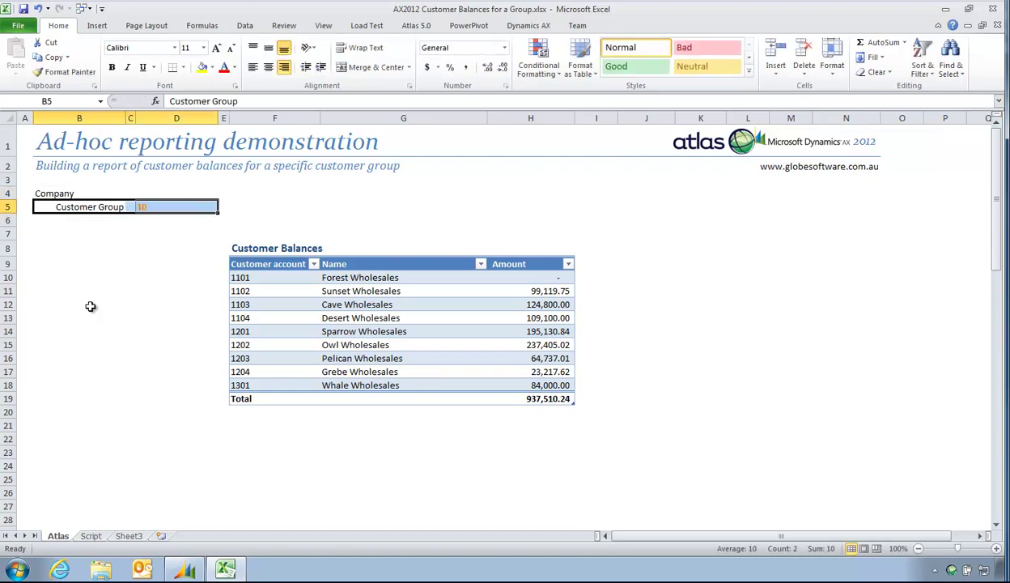
pyautogui.hotkey('ctrl', 'c')
pyautogui.press('Up')
pyautogui.hotkey('ctrl', 'v')
pyautogui.press('Escape')
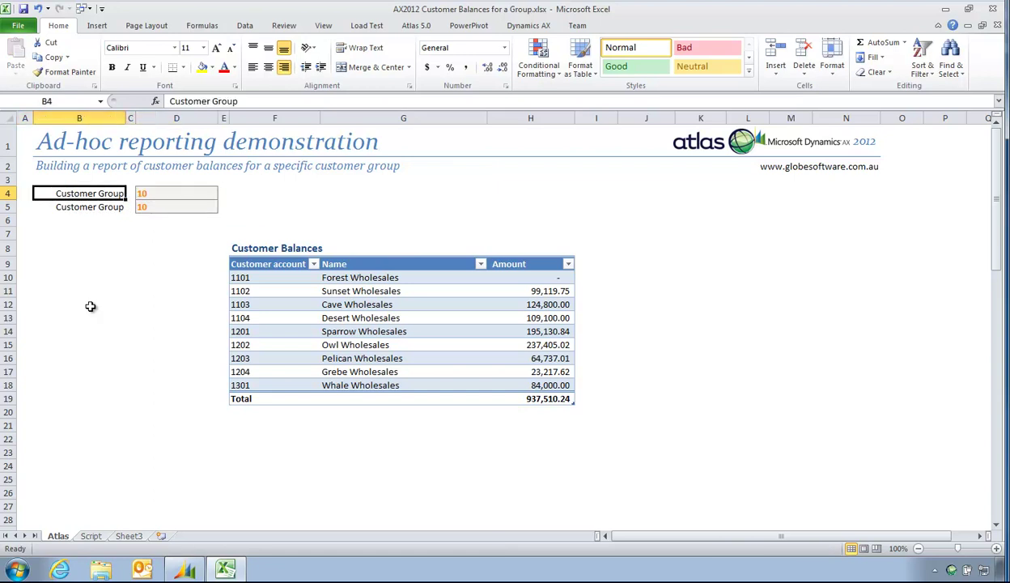
# Label B4 'Company' and enter ceu as the company in D4
pyautogui.write('Company')
pyautogui.press('Return')
pyautogui.press('Right')
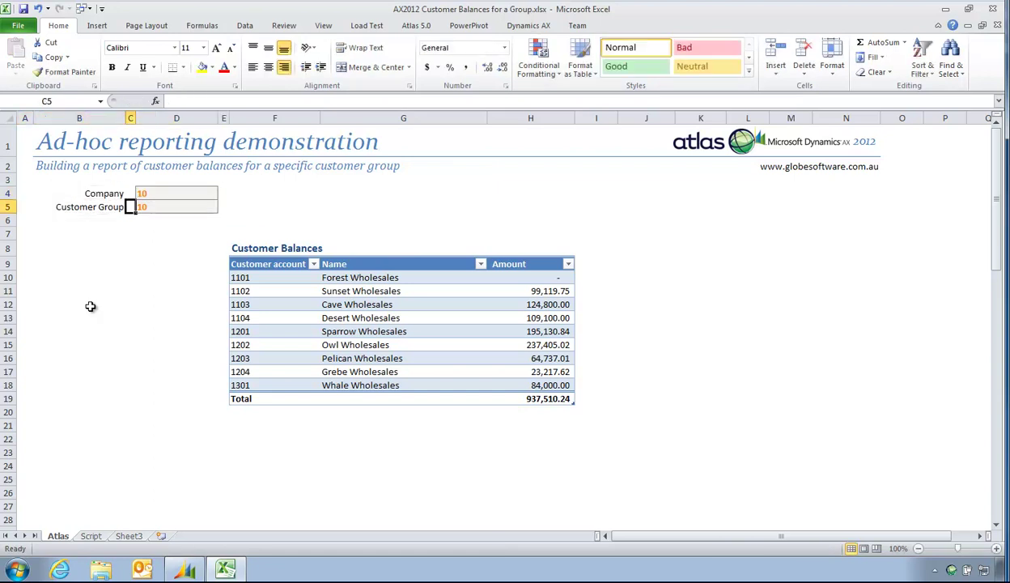
pyautogui.press('Up')
pyautogui.press('Right')
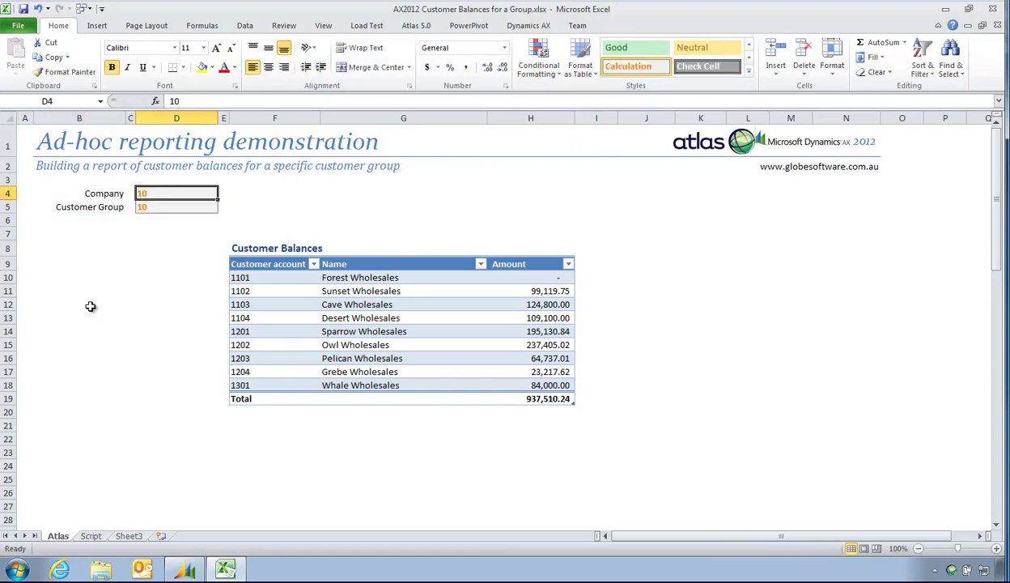
pyautogui.write('ceu')
pyautogui.press('Return')
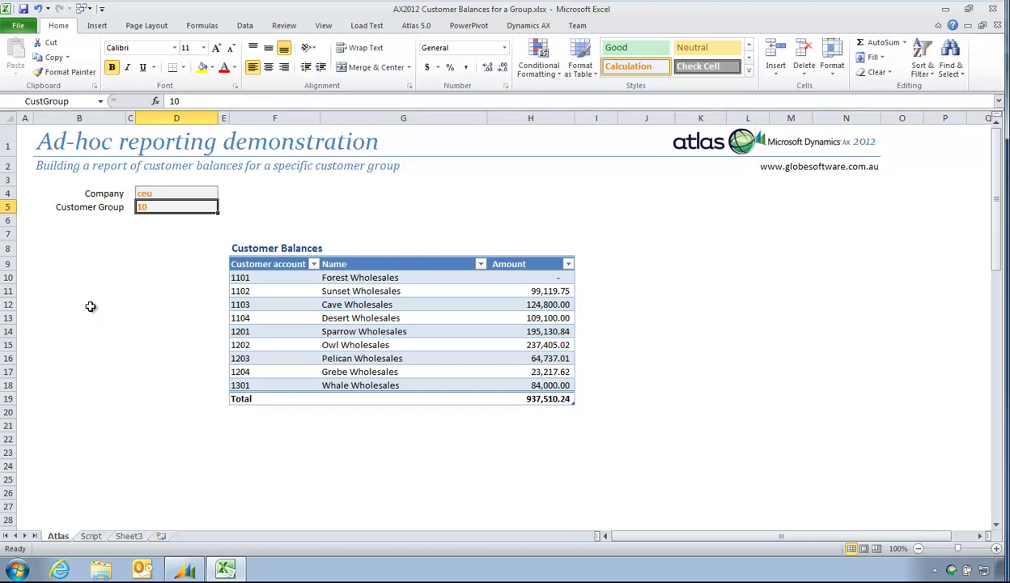
pyautogui.click(143, 192)
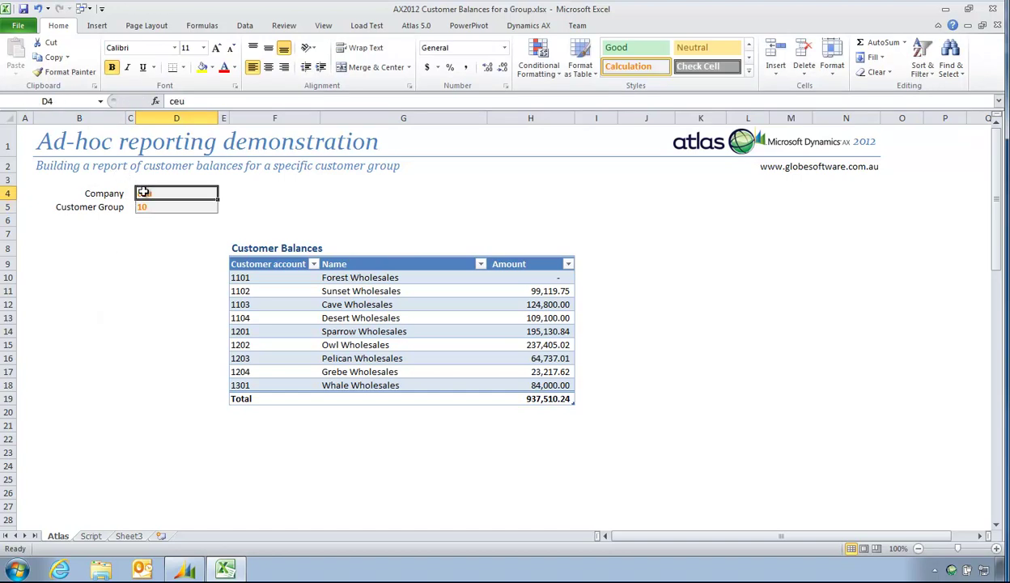
pyautogui.click(257, 300)
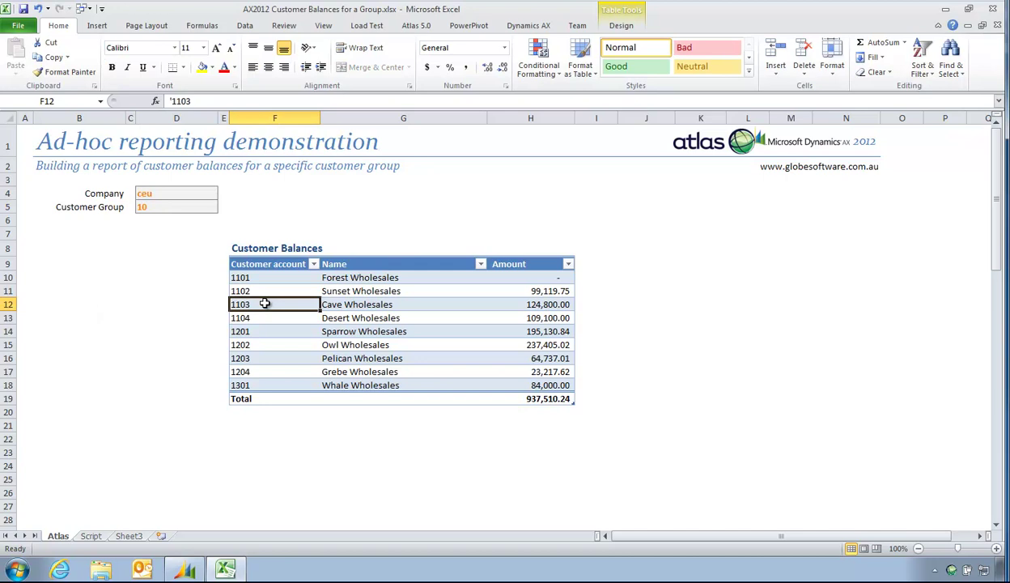
# Link the Company accounts filter to cell D4 and update the Customer Balances report
pyautogui.click(414, 25)
pyautogui.click(142, 85)
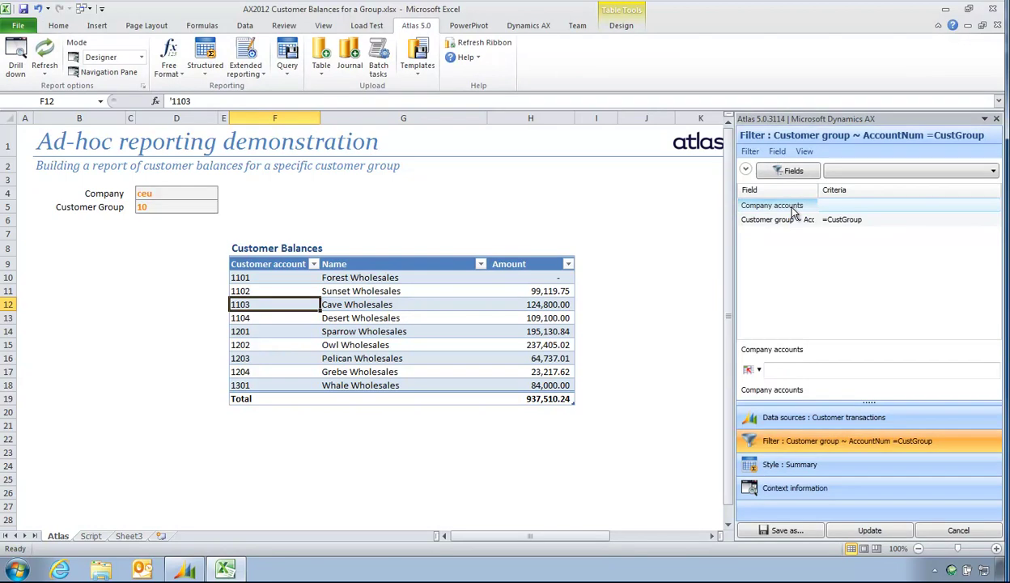
pyautogui.rightClick(793, 211)
pyautogui.click(838, 218)
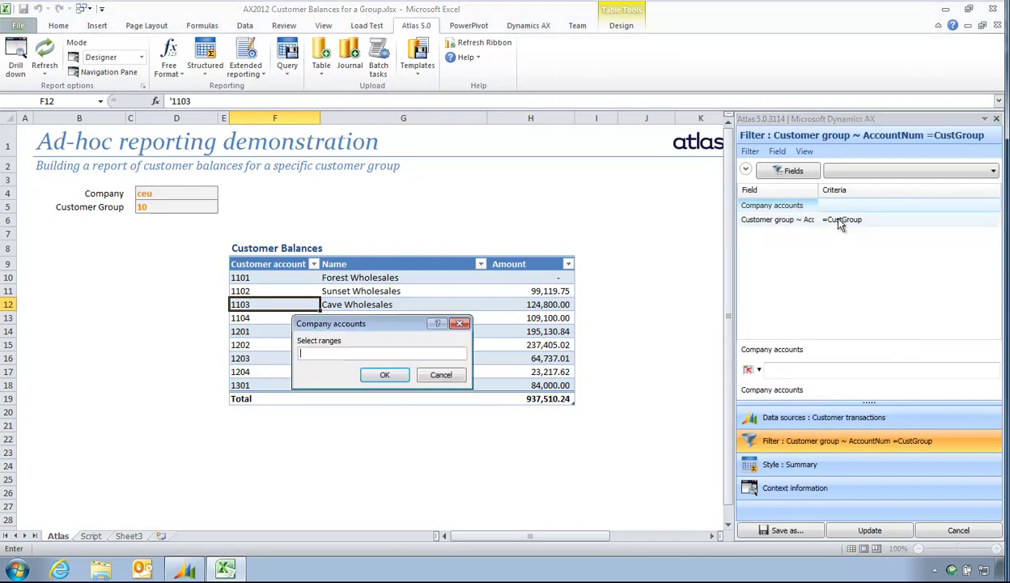
pyautogui.click(174, 193)
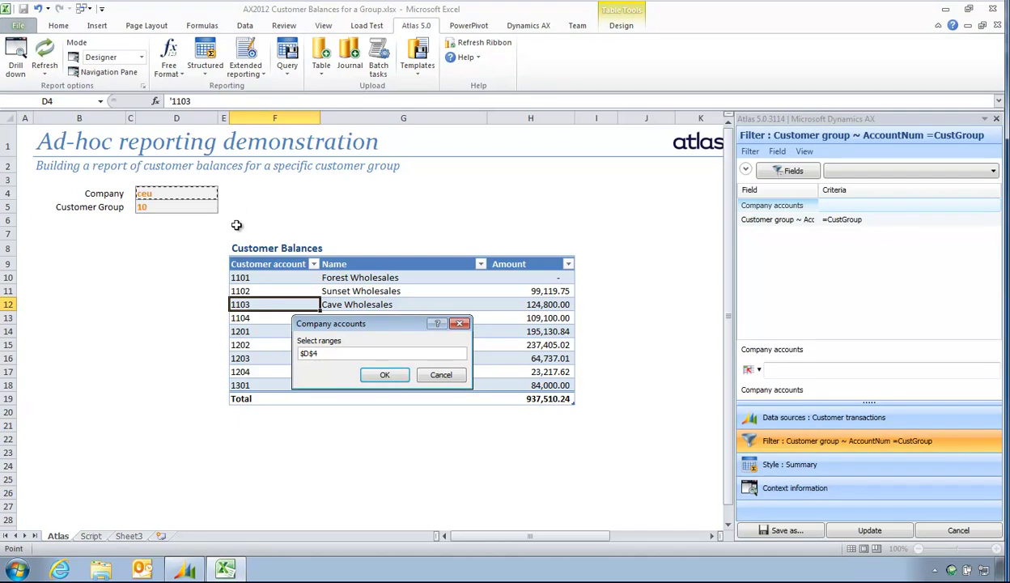
pyautogui.click(384, 375)
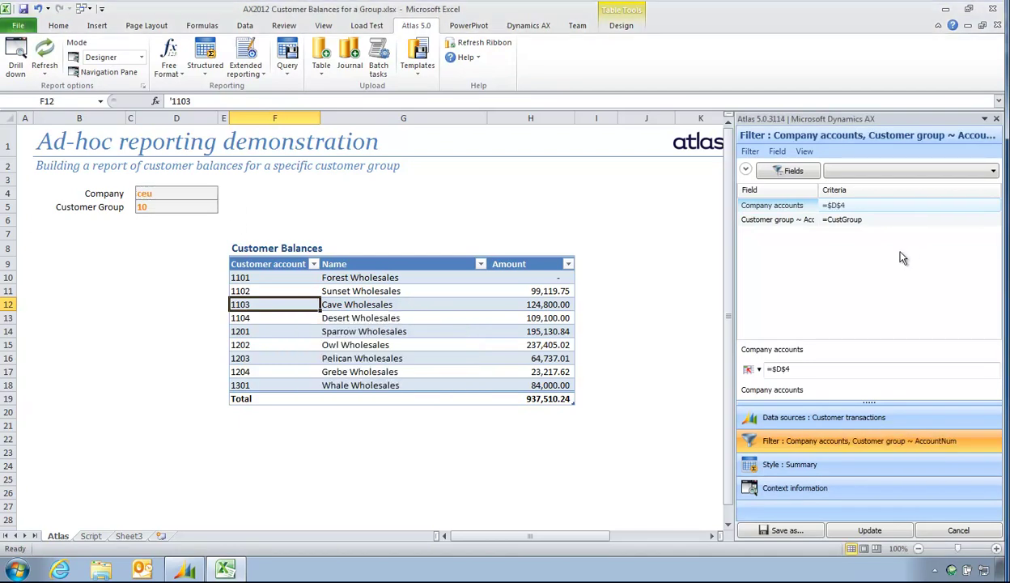
pyautogui.click(872, 532)
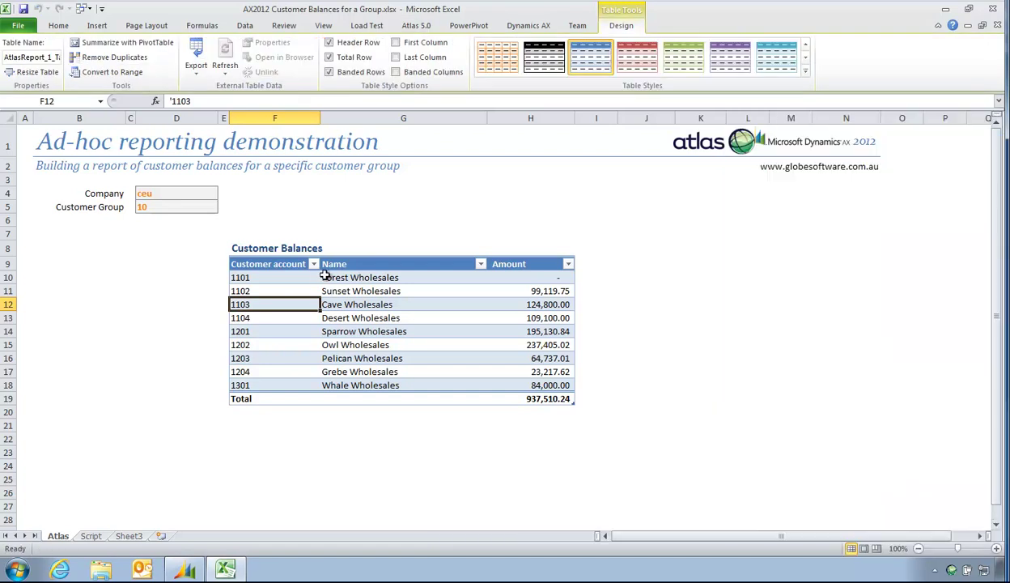
pyautogui.click(272, 193)
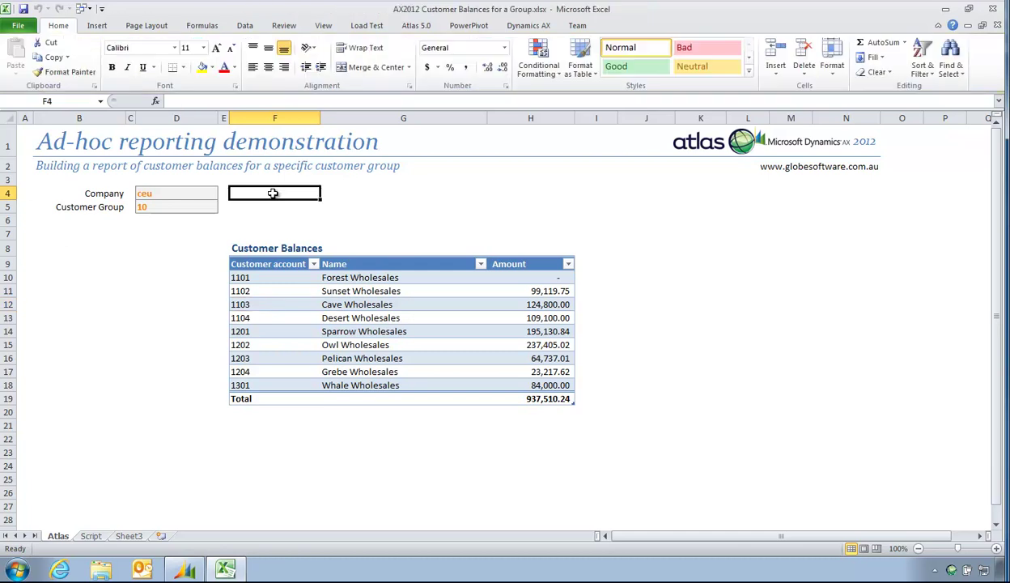
pyautogui.press('Left')
pyautogui.press('Left')
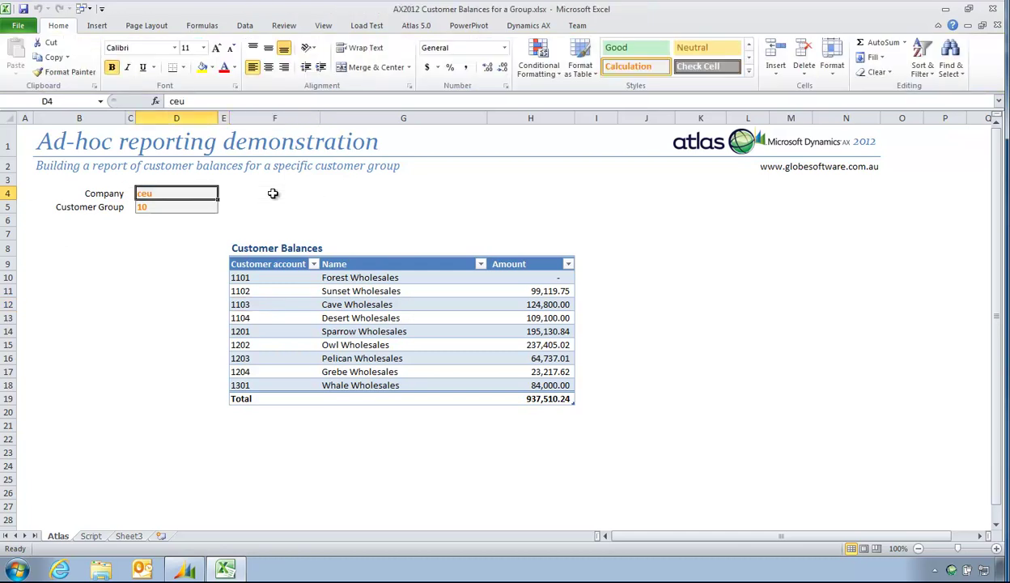
pyautogui.write('ceed')
pyautogui.press('Return')
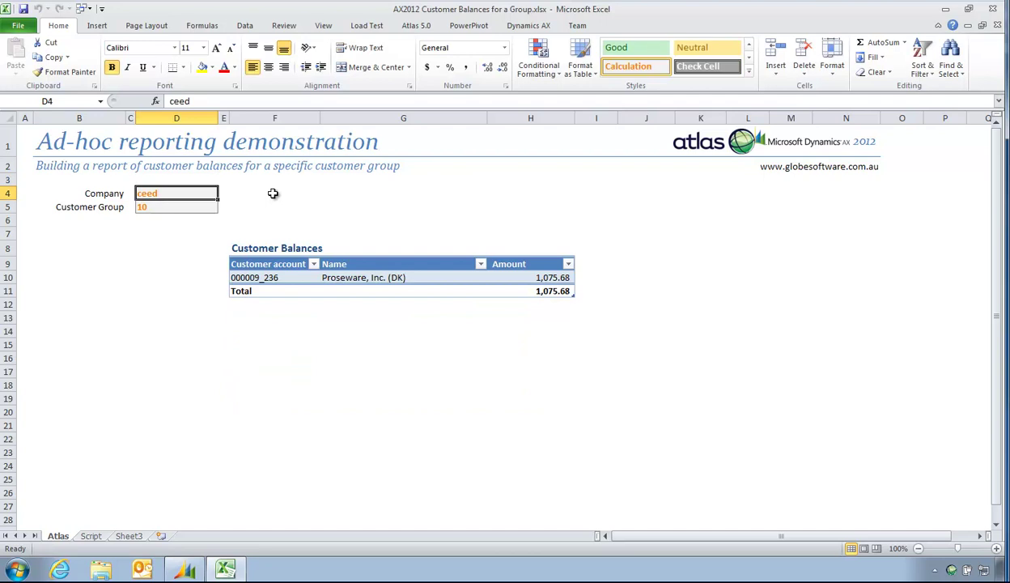
pyautogui.press('Down')
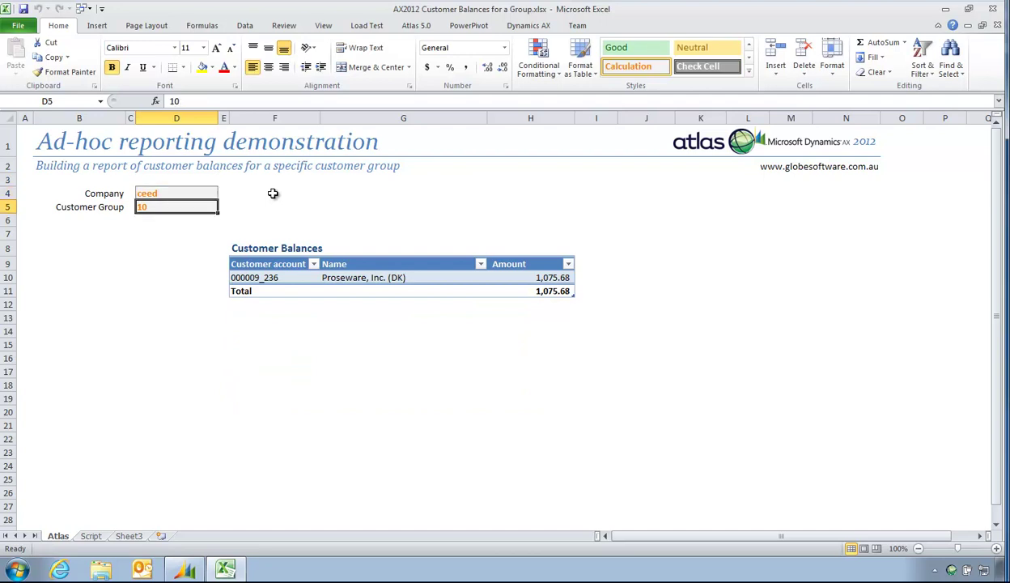
pyautogui.write('20')
pyautogui.press('Return')
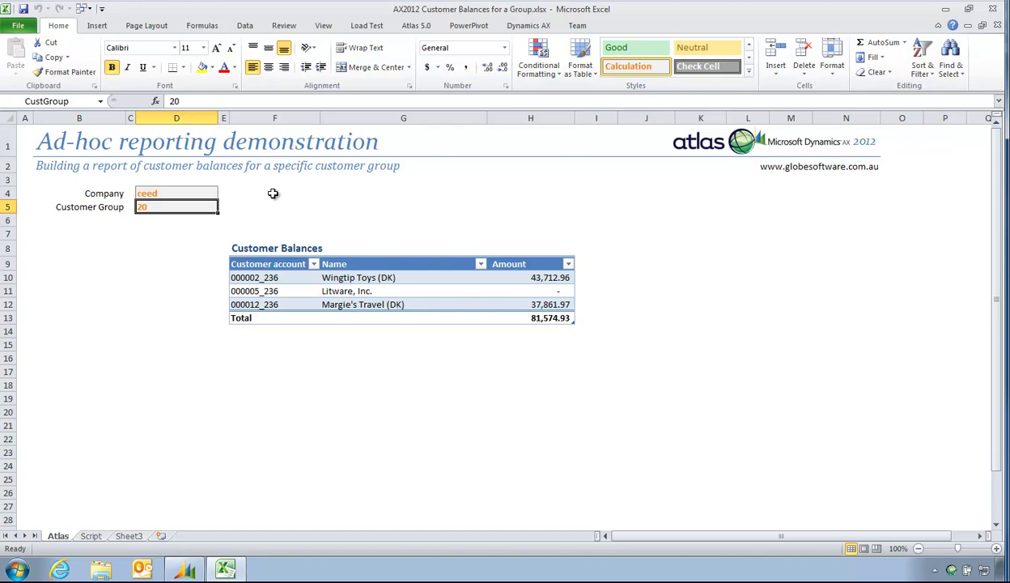
pyautogui.press('Up')
pyautogui.write('ceu')
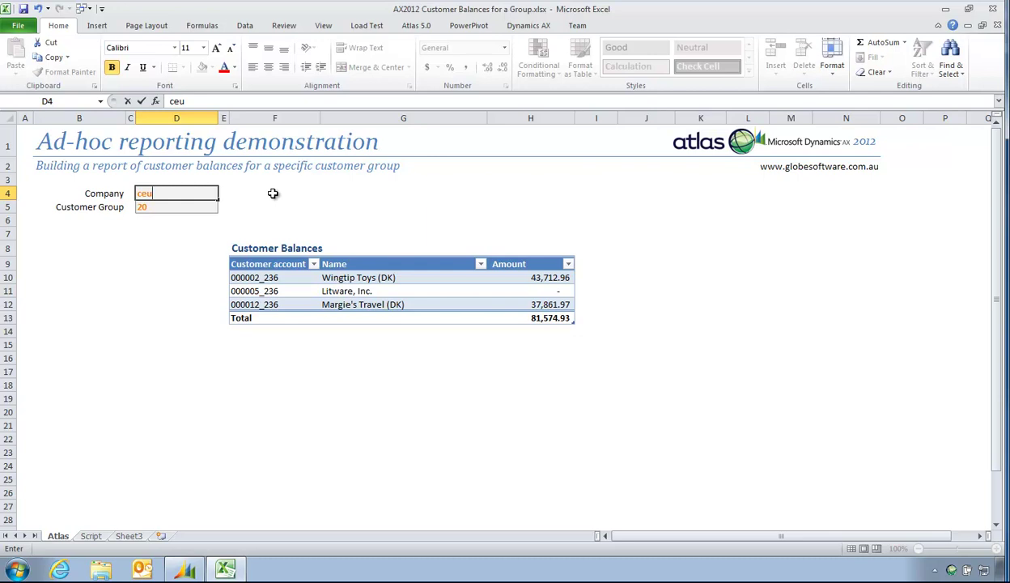
pyautogui.press('Return')
pyautogui.press('Up')
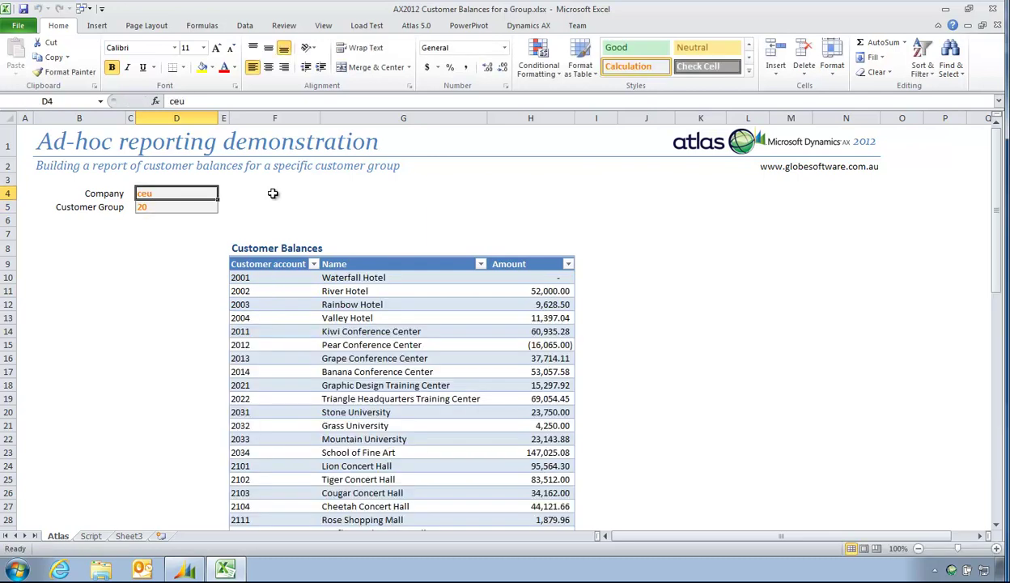
pyautogui.press('Down')
pyautogui.write('10')
pyautogui.press('Return')
pyautogui.press('Up')
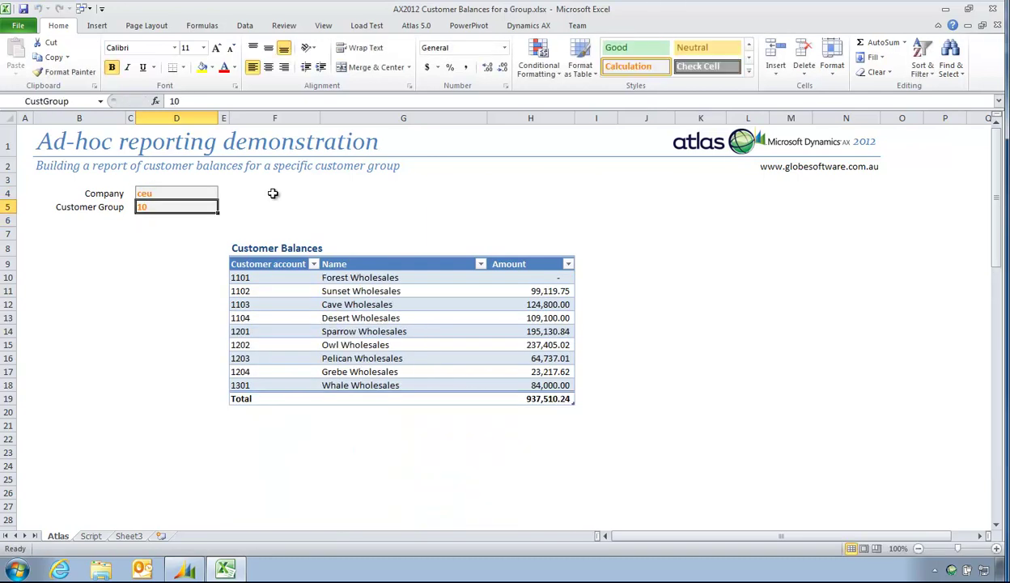
pyautogui.press('Up')
pyautogui.write('ce')
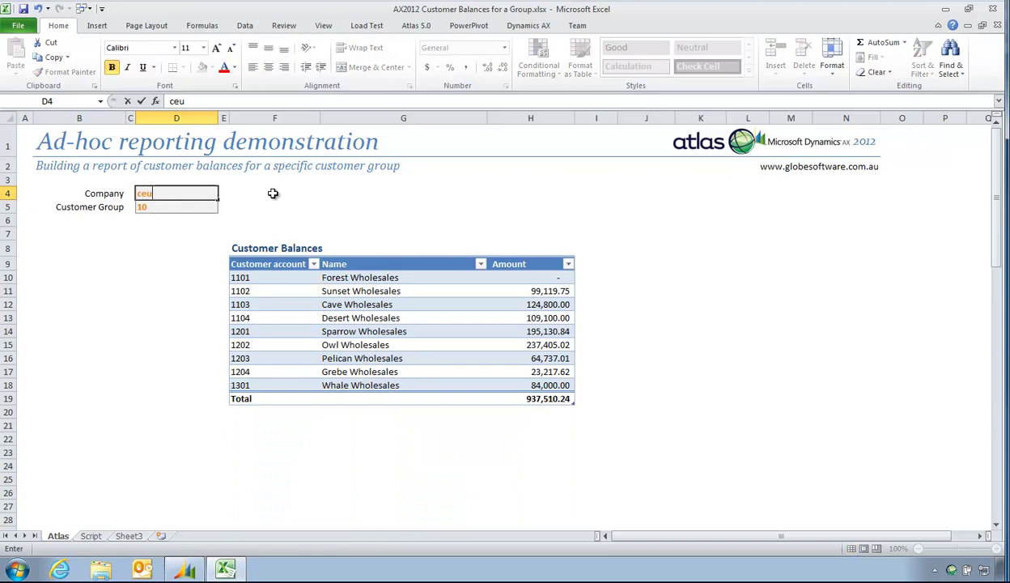
pyautogui.write('u, ceed')
pyautogui.press('Return')
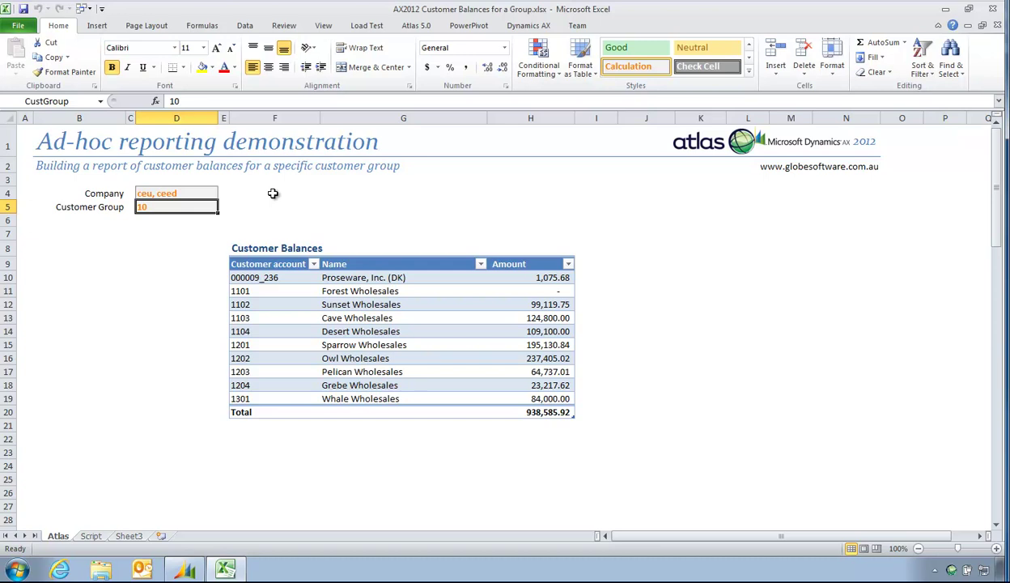
pyautogui.press('Up')
pyautogui.write('ceu')
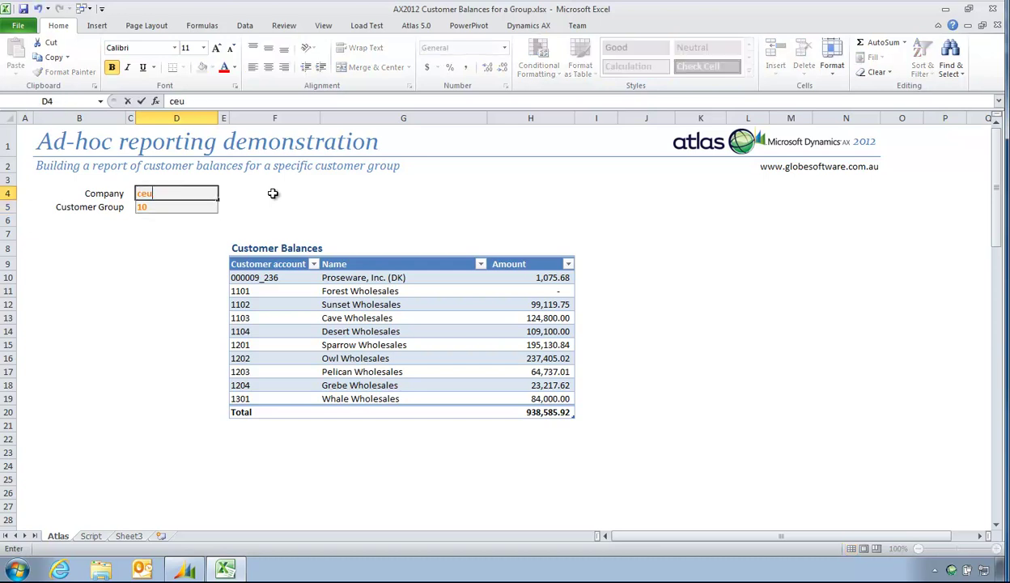
pyautogui.press('Return')
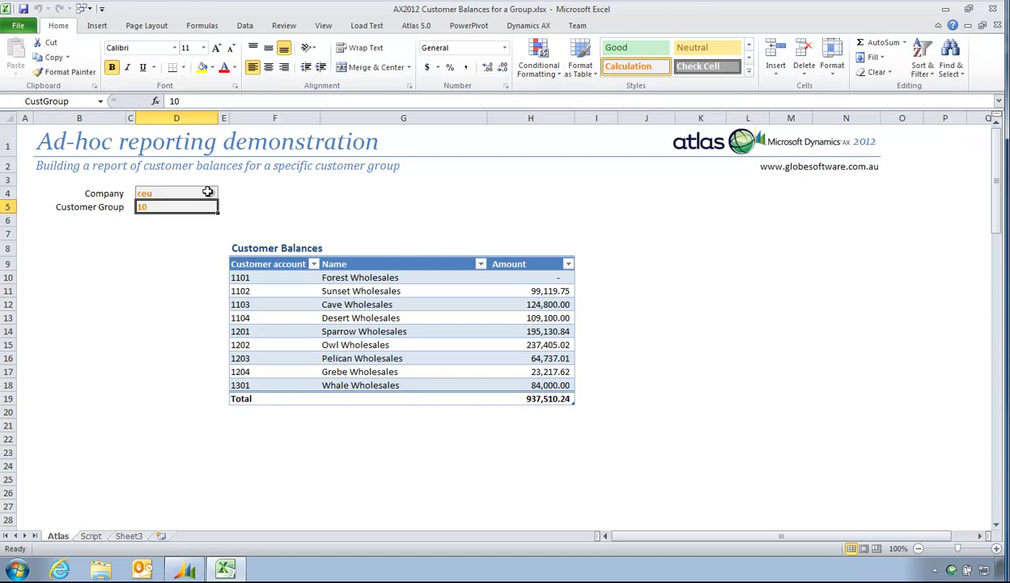
# Start a new Free Format Lookup from the Atlas 5.0 tab
pyautogui.click(411, 25)
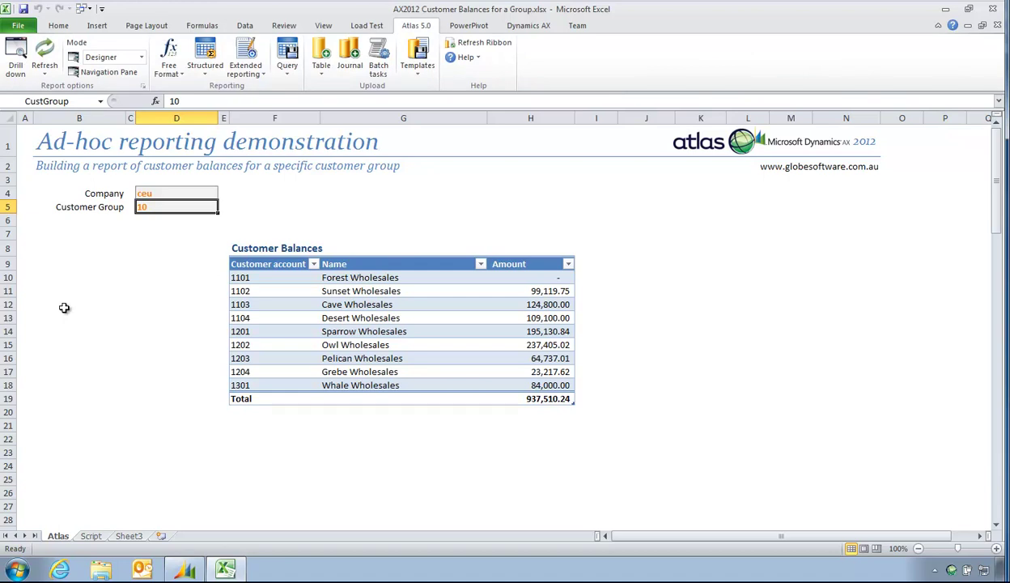
pyautogui.click(181, 72)
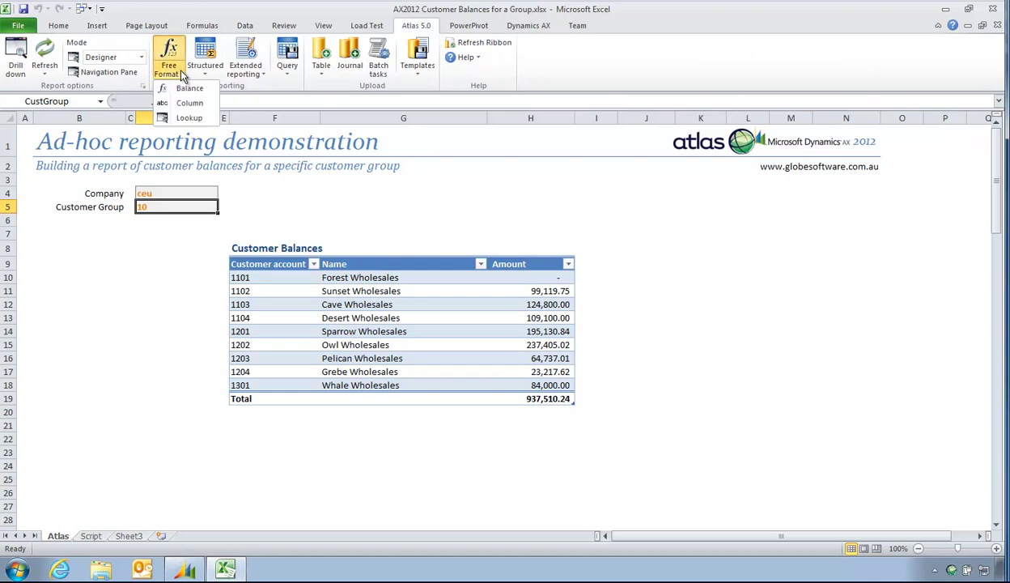
pyautogui.click(187, 118)
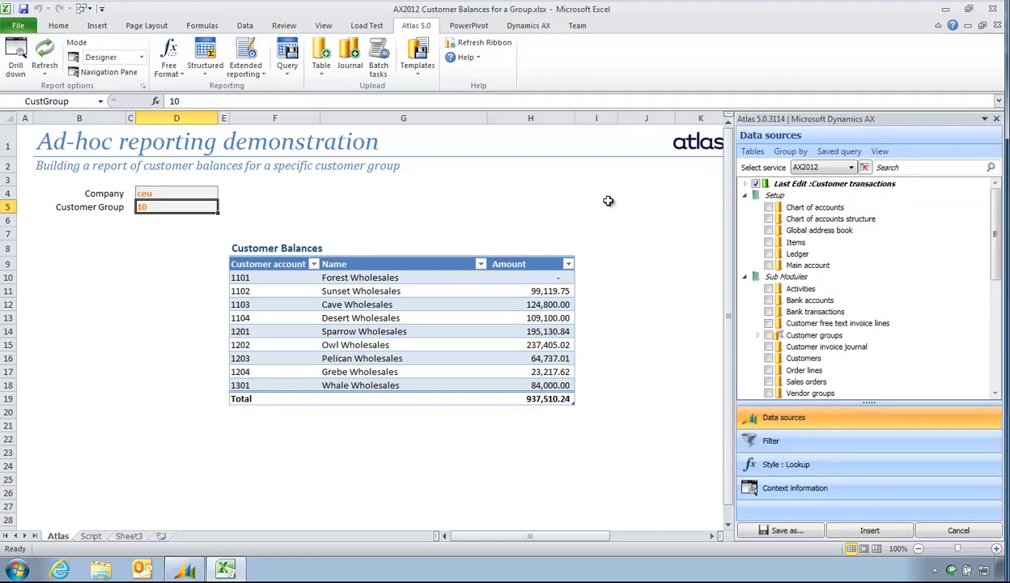
# Pick Customer groups under Sub Modules as the lookup's data source
pyautogui.click(746, 196)
pyautogui.click(745, 197)
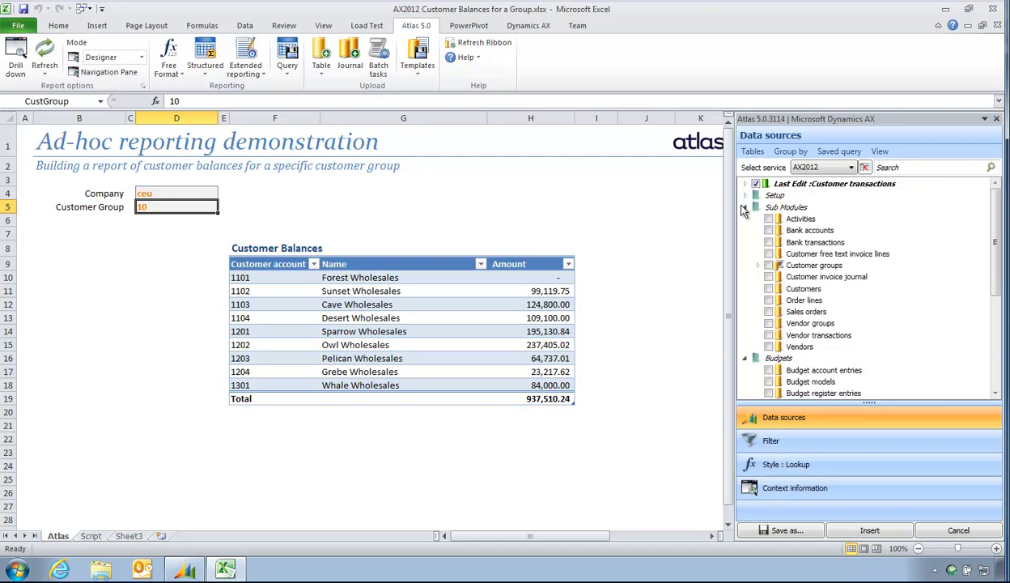
pyautogui.click(744, 208)
pyautogui.scroll(-1, 743, 251)
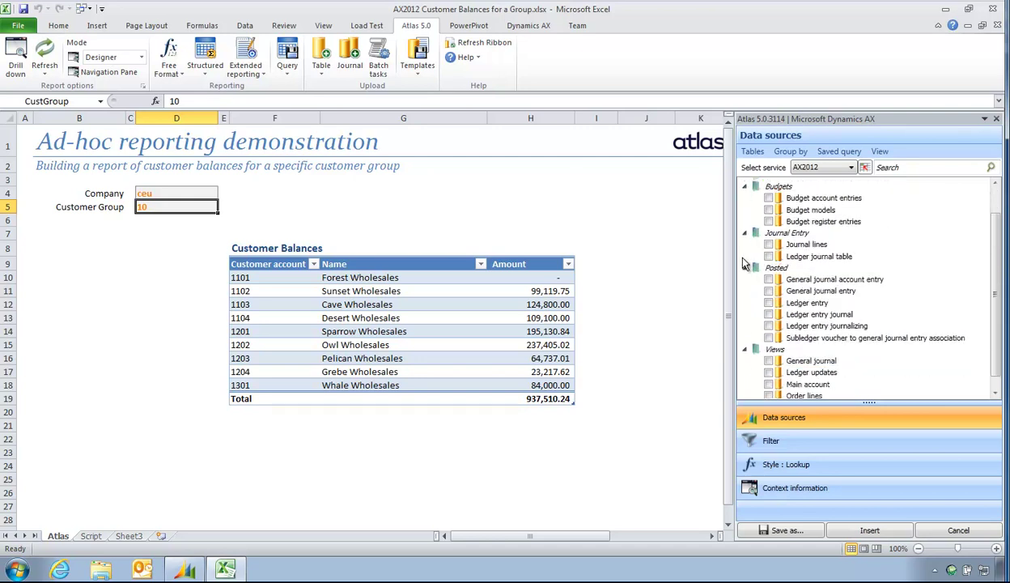
pyautogui.scroll(-1, 748, 276)
pyautogui.scroll(2, 757, 295)
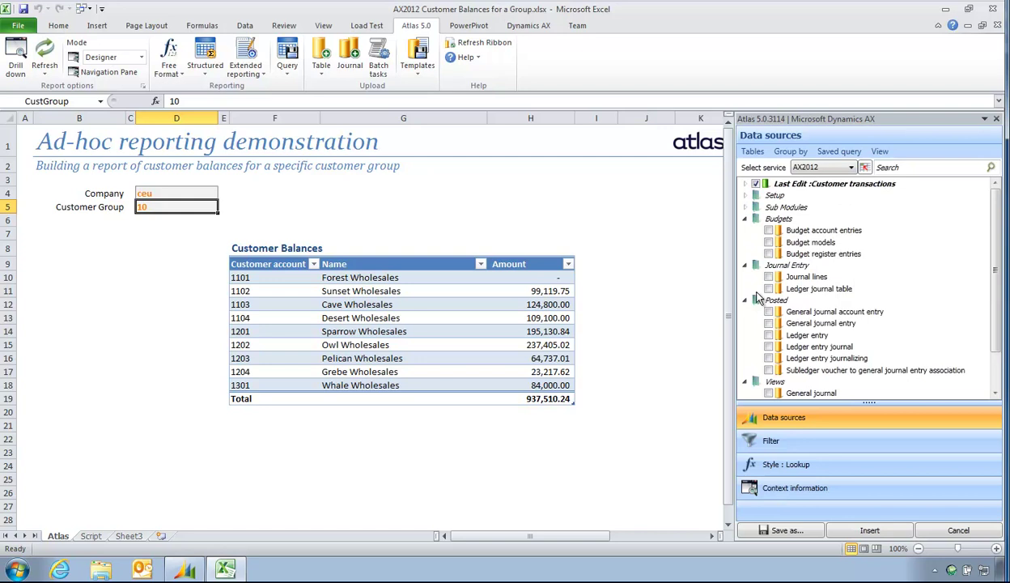
pyautogui.click(745, 208)
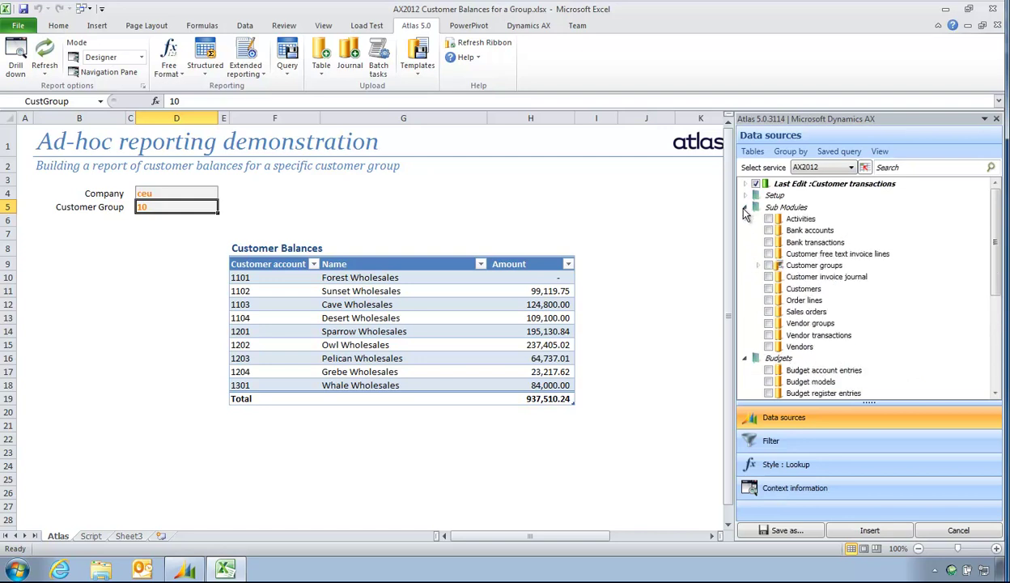
pyautogui.click(769, 266)
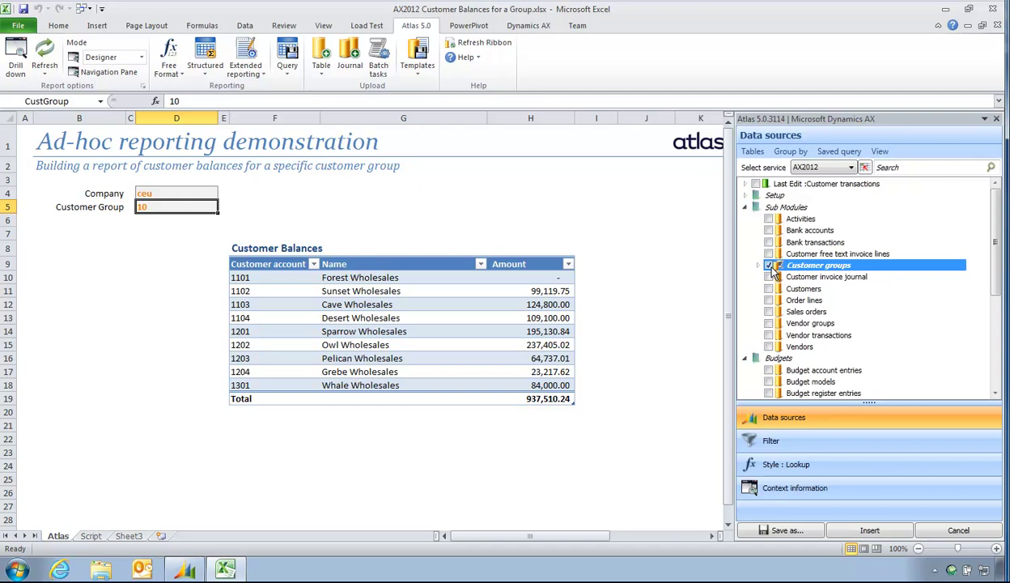
# Filter the lookup's Company accounts by cell D4
pyautogui.click(828, 446)
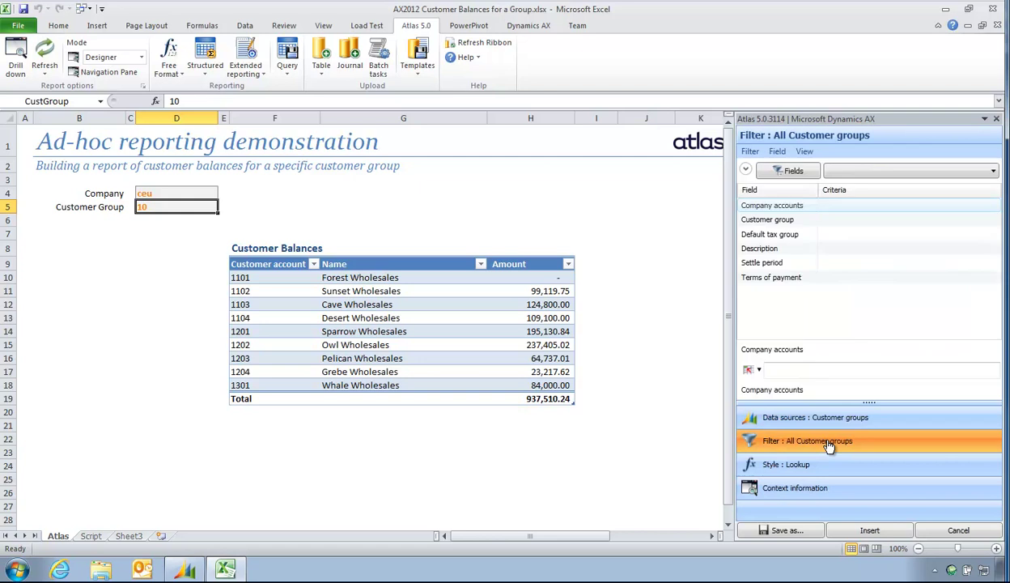
pyautogui.rightClick(790, 212)
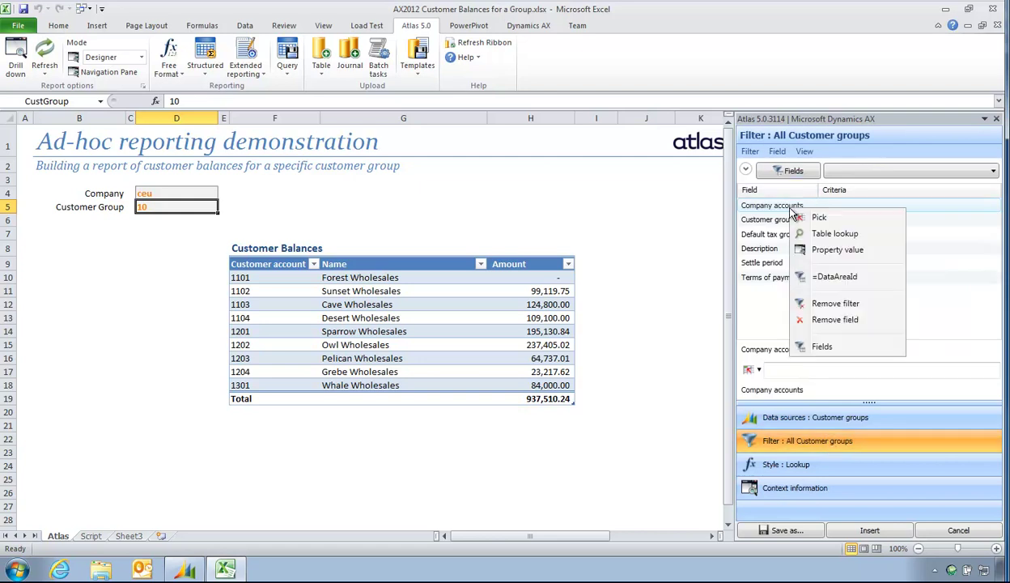
pyautogui.click(817, 218)
pyautogui.click(162, 192)
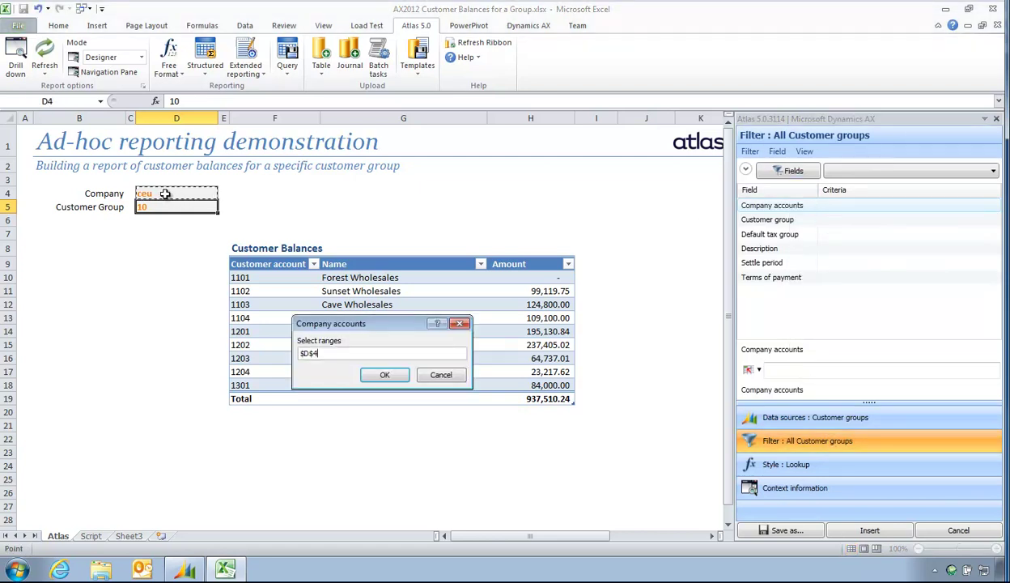
pyautogui.click(374, 372)
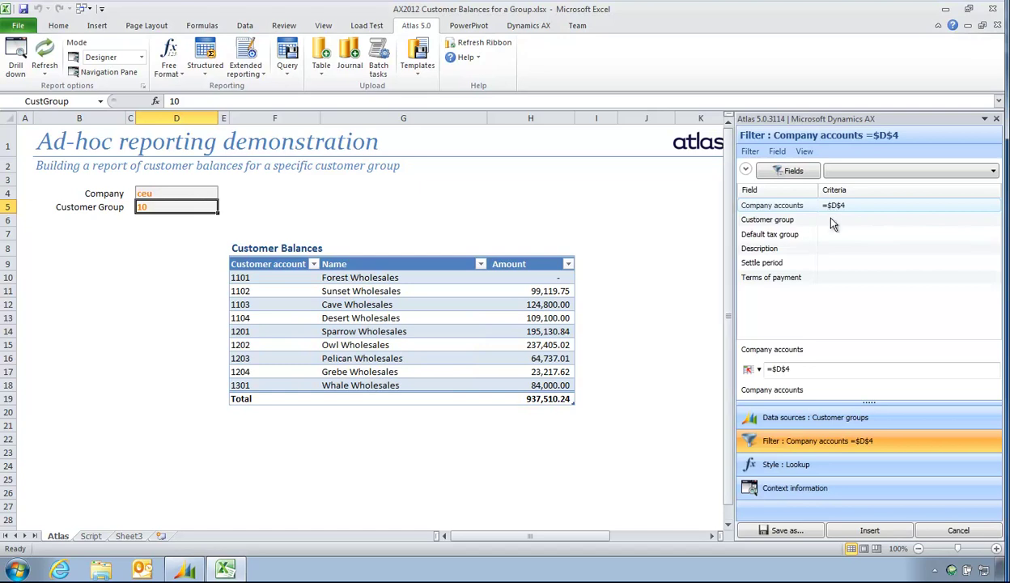
# Keep only the Customer group and Description columns in the lookup
pyautogui.click(781, 465)
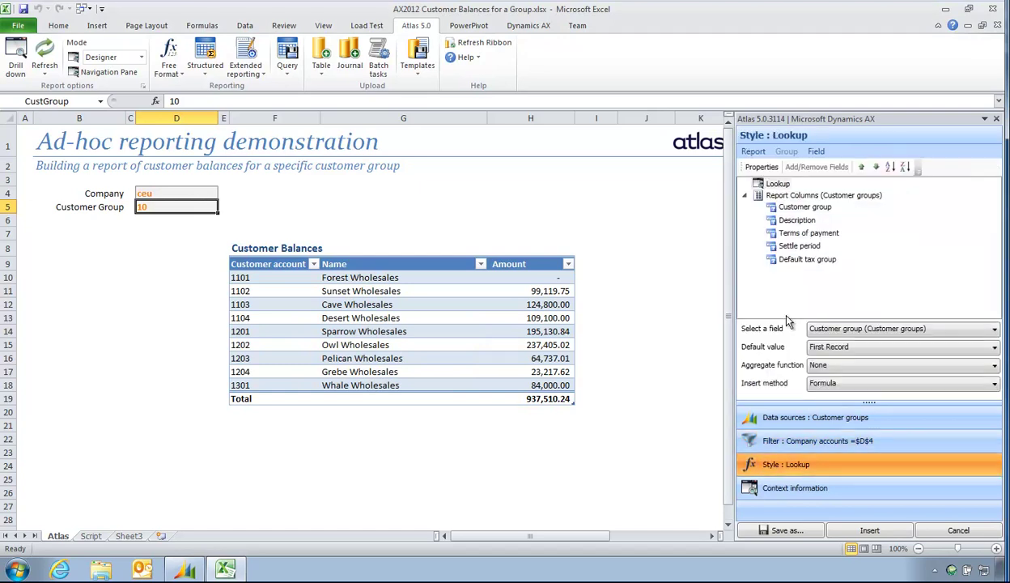
pyautogui.click(774, 196)
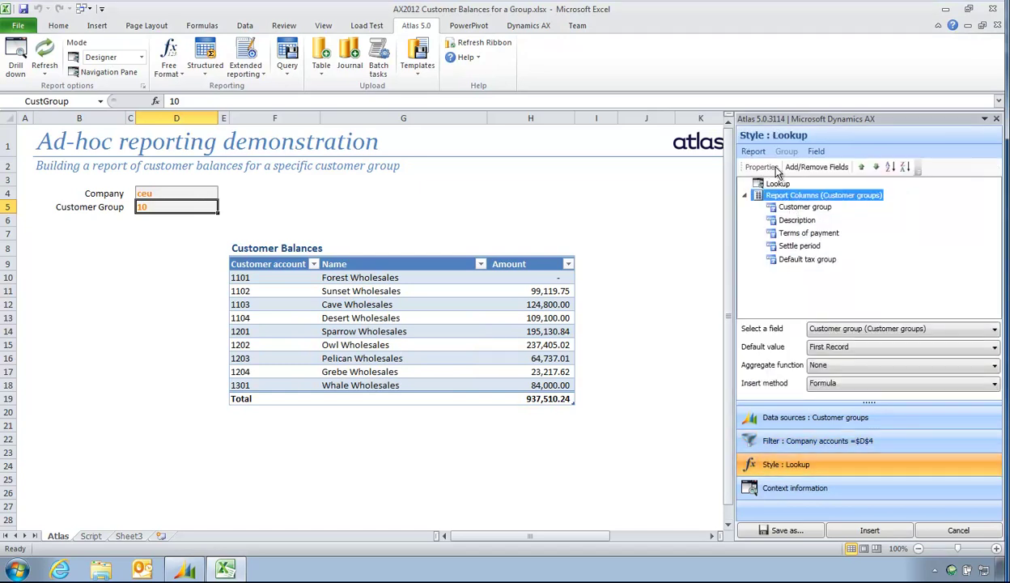
pyautogui.click(816, 167)
pyautogui.click(540, 223)
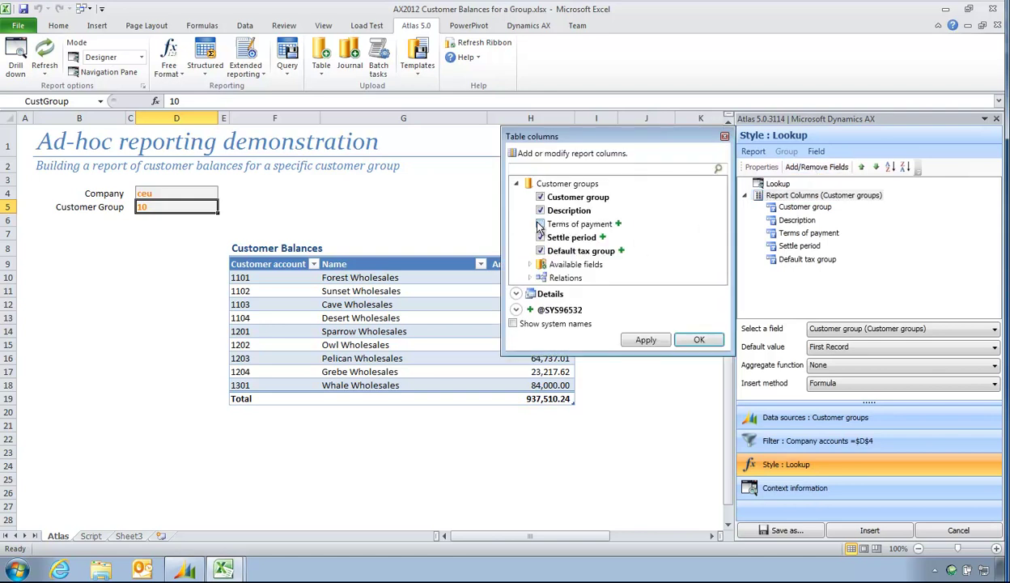
pyautogui.click(540, 237)
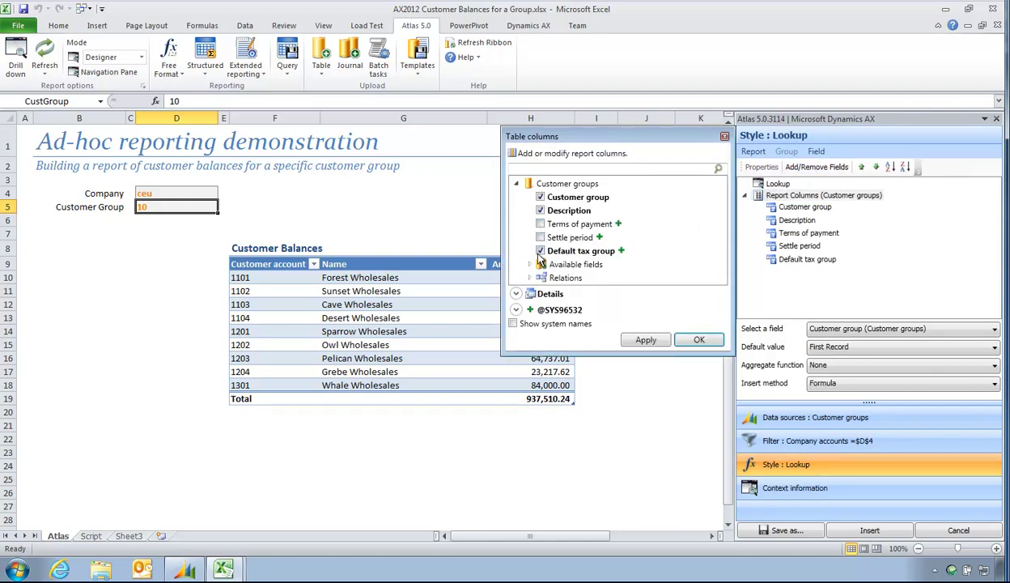
pyautogui.click(695, 339)
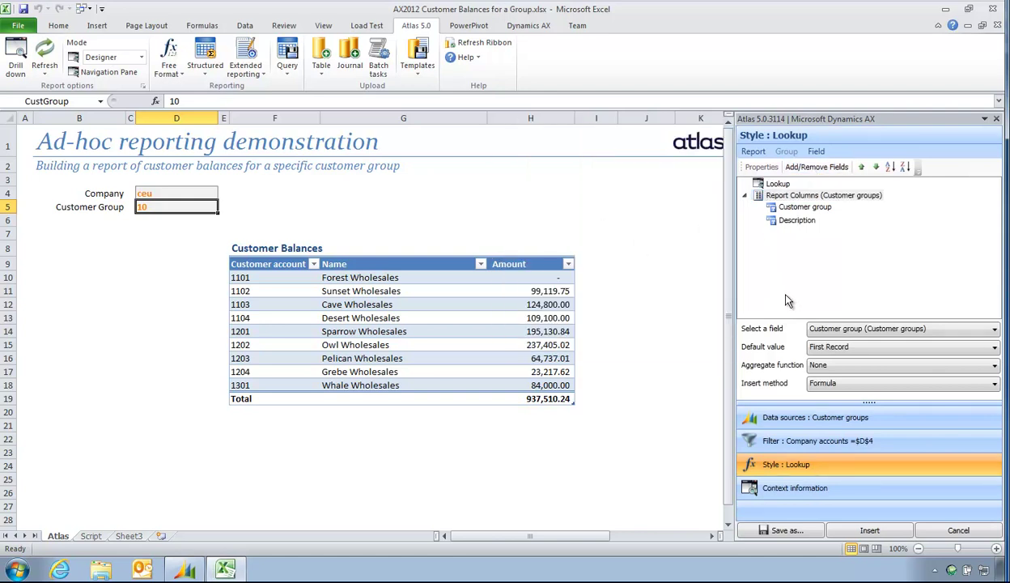
# Set the Insert method to UseExisting and insert the lookup
pyautogui.click(845, 386)
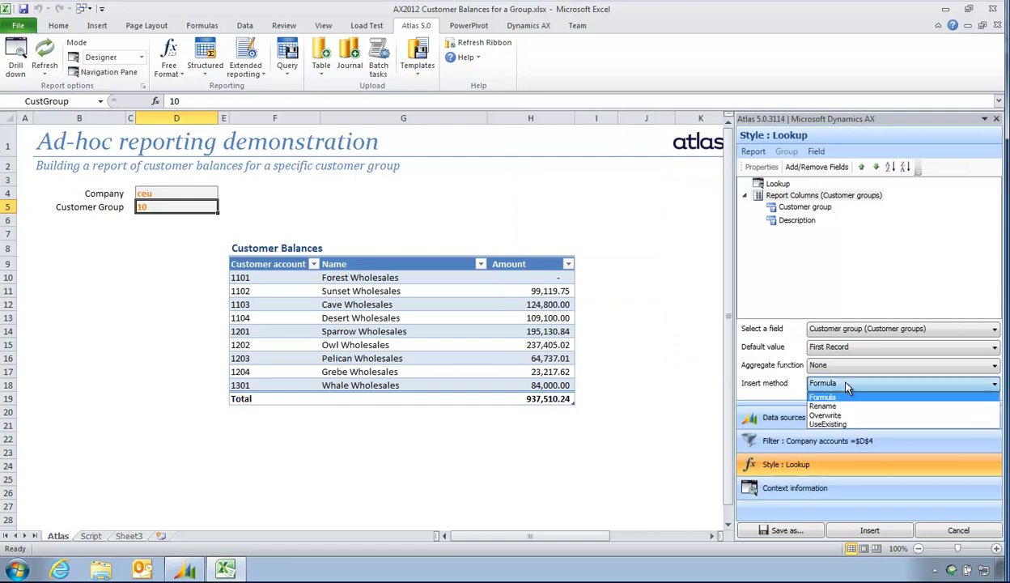
pyautogui.click(840, 425)
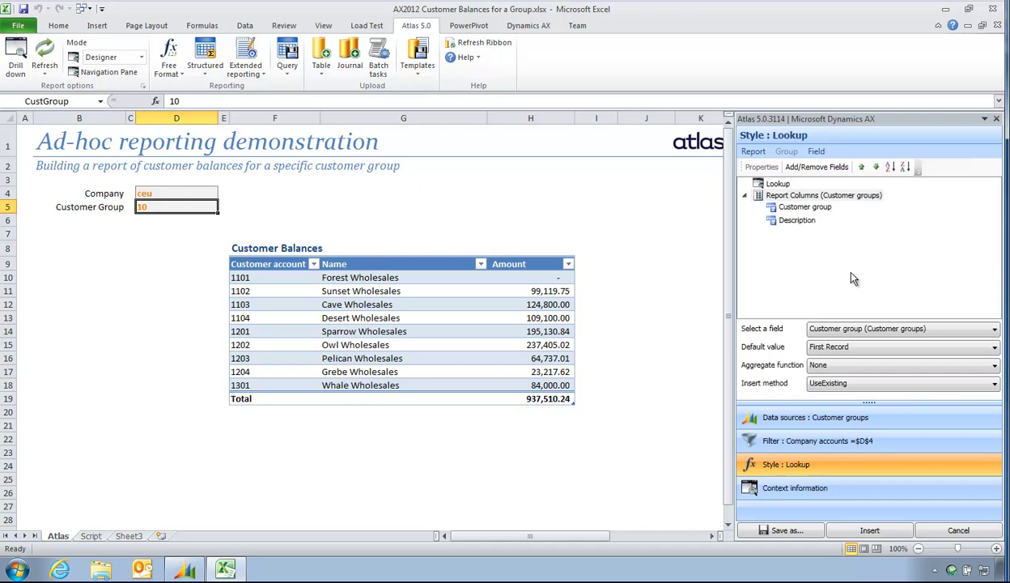
pyautogui.click(868, 530)
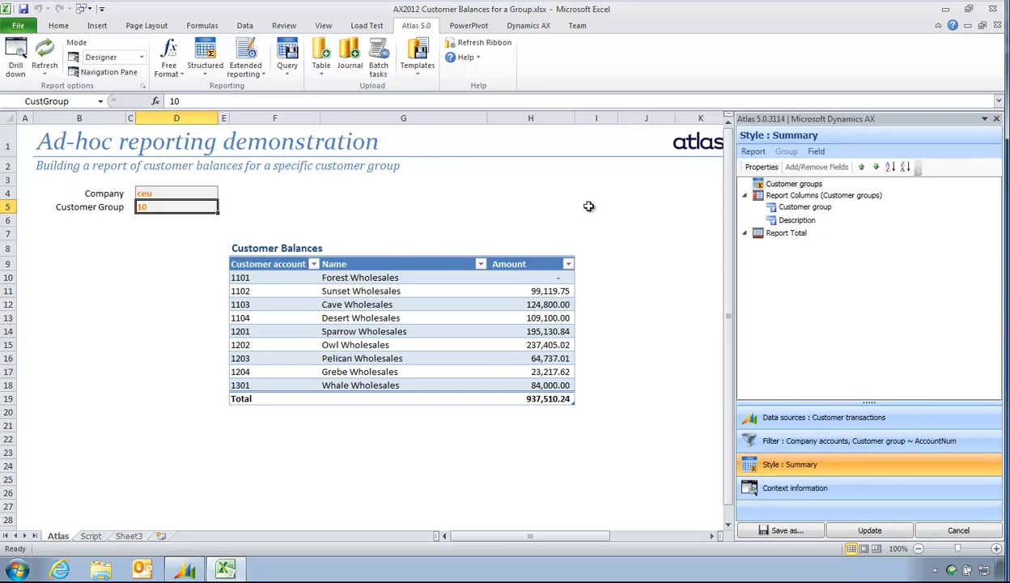
# Switch to Standard mode and step through customer groups 30, 20, 40, finishing on 10
pyautogui.click(139, 57)
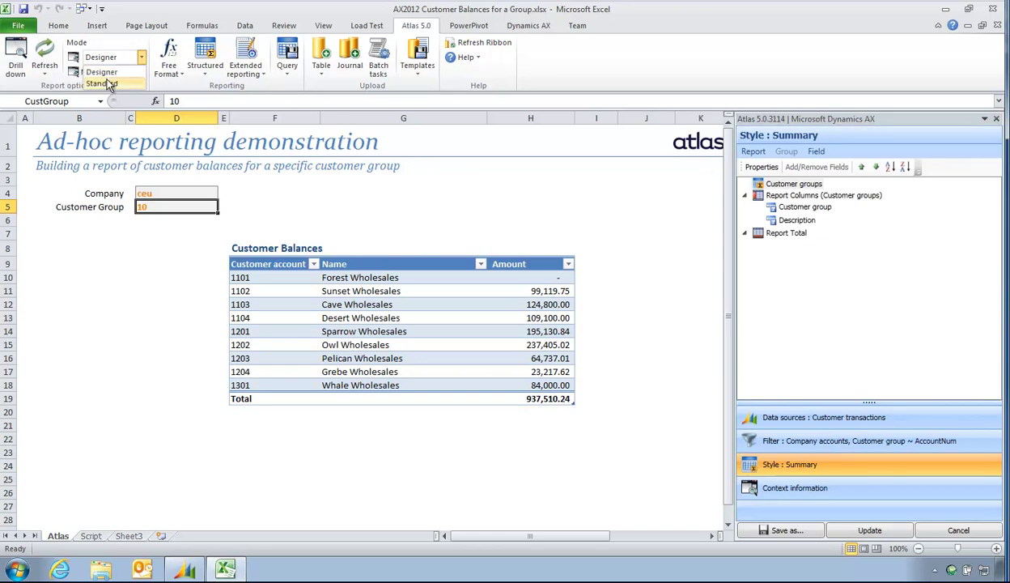
pyautogui.click(108, 85)
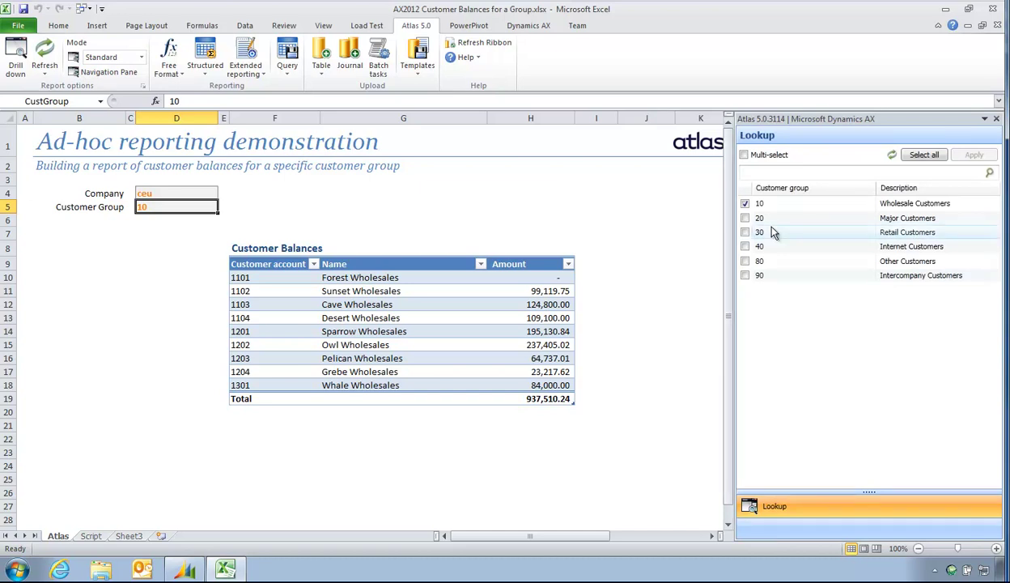
pyautogui.click(745, 232)
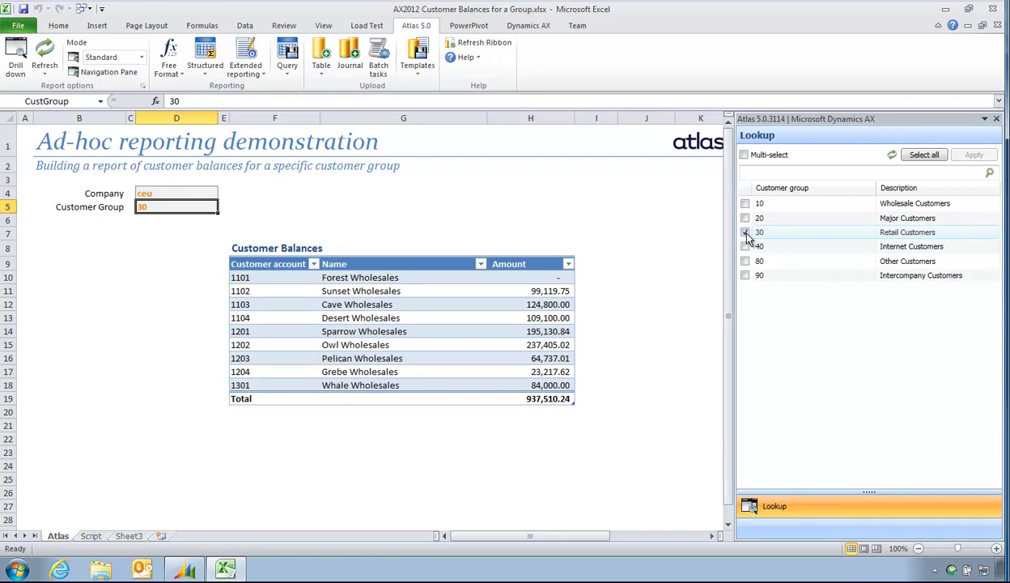
pyautogui.click(744, 218)
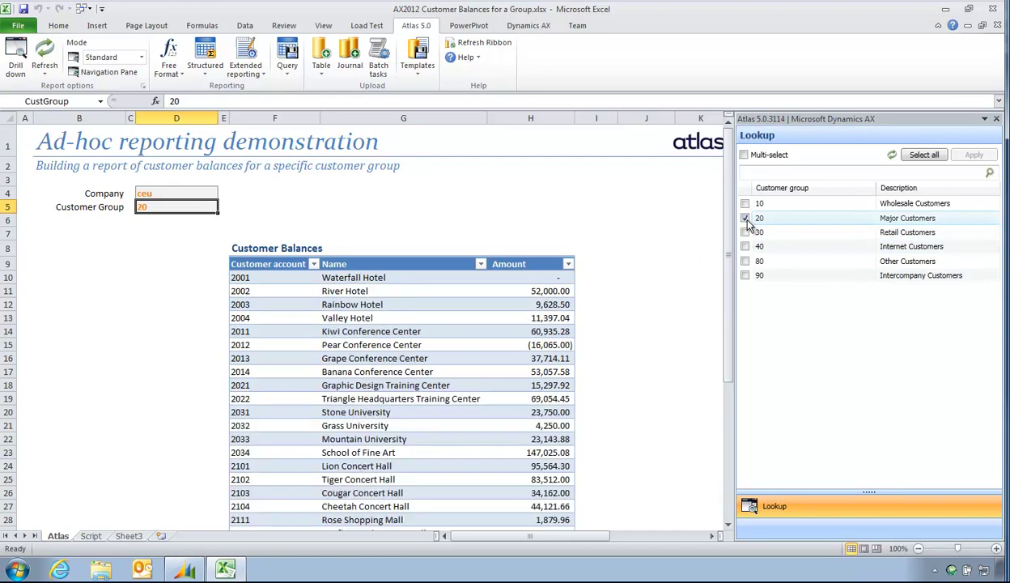
pyautogui.click(744, 232)
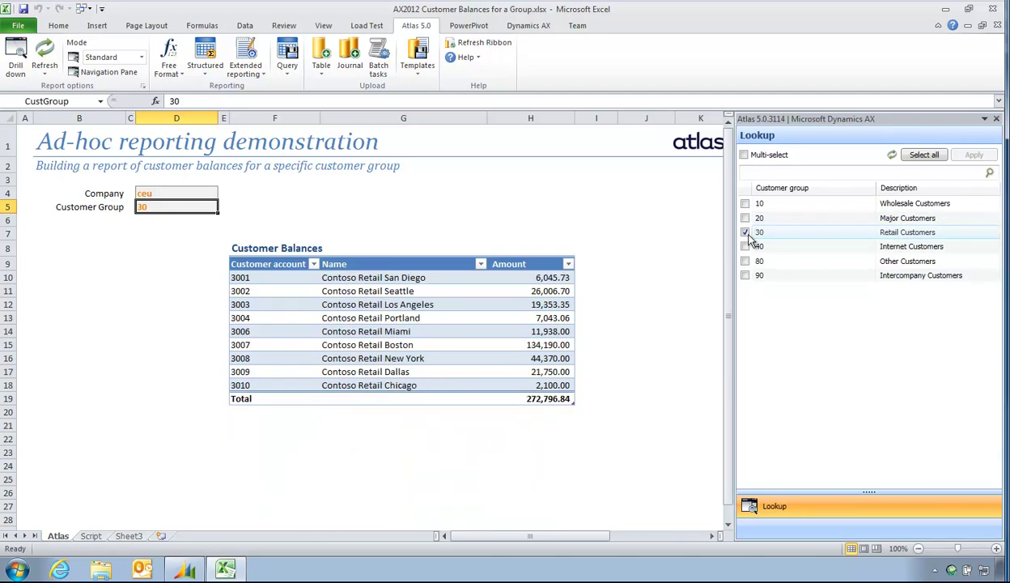
pyautogui.click(745, 246)
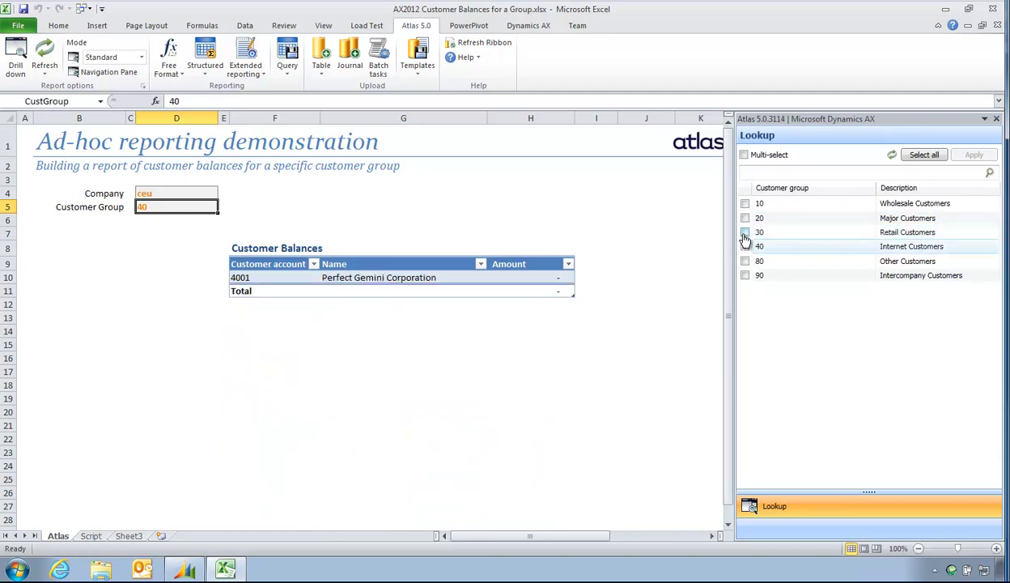
pyautogui.click(744, 232)
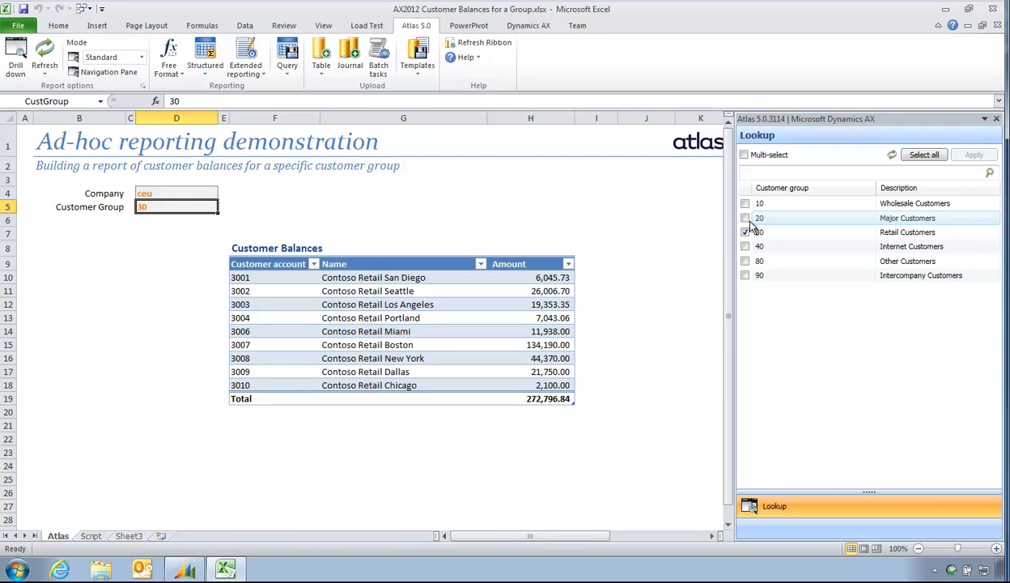
pyautogui.click(745, 217)
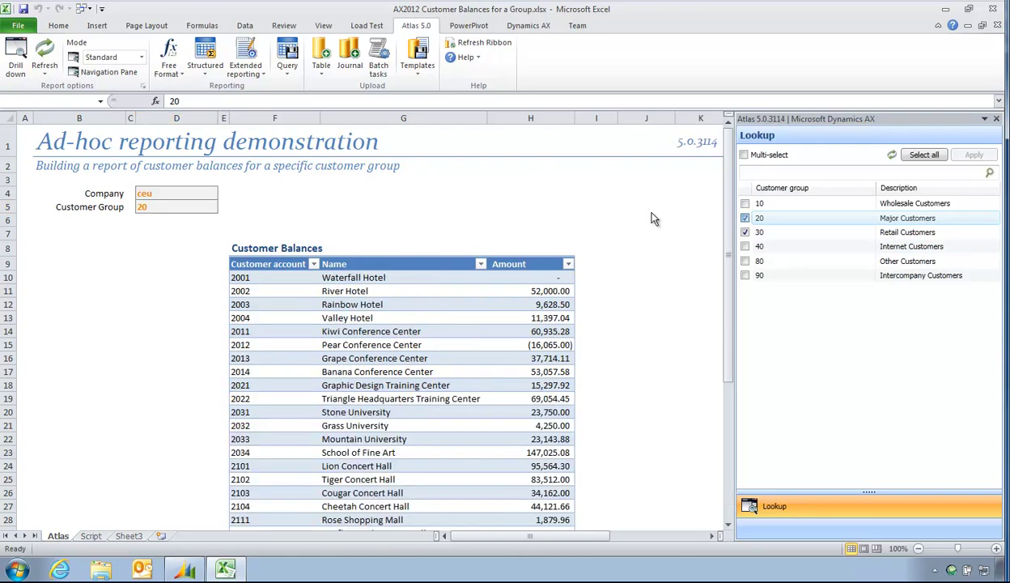
pyautogui.click(745, 204)
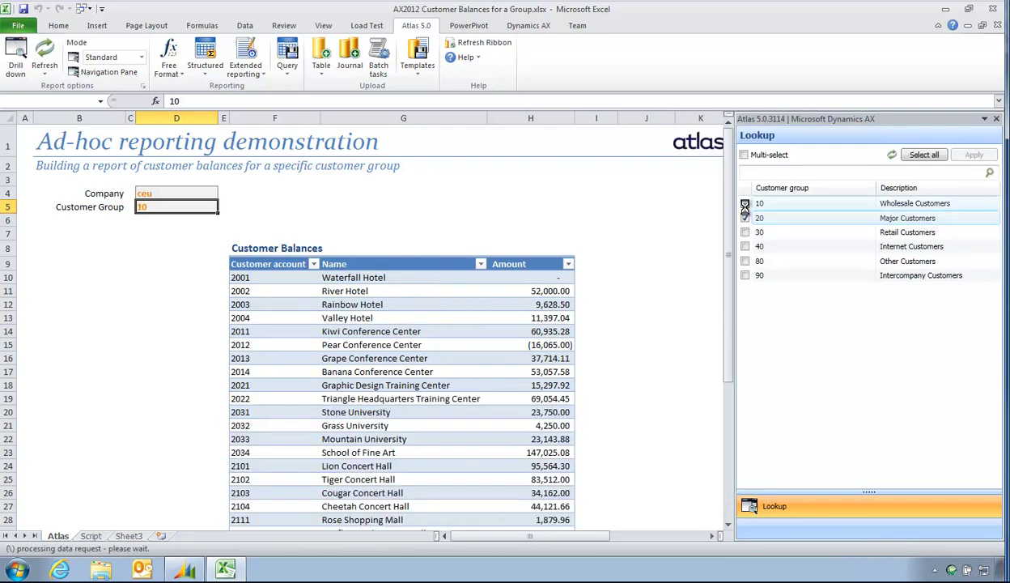
# Change the Company in D4 to ceed to see the group list change
pyautogui.click(996, 119)
pyautogui.press('Up')
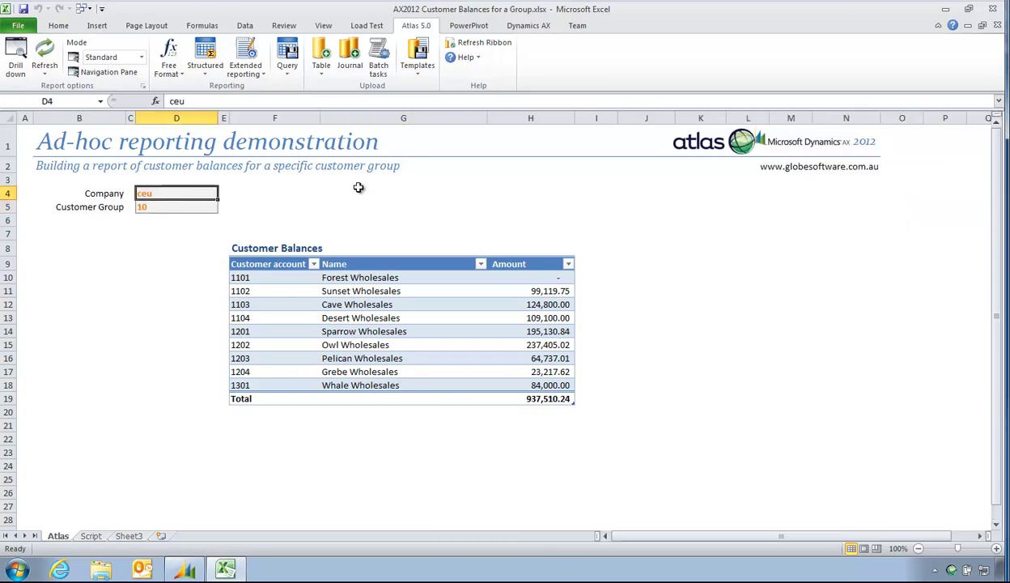
pyautogui.write('ceed')
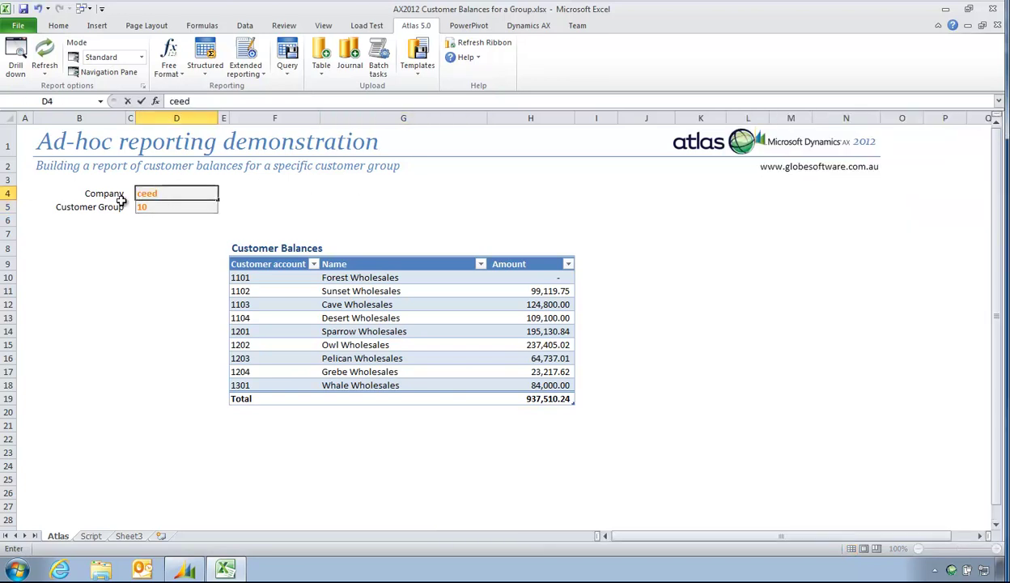
pyautogui.click(175, 207)
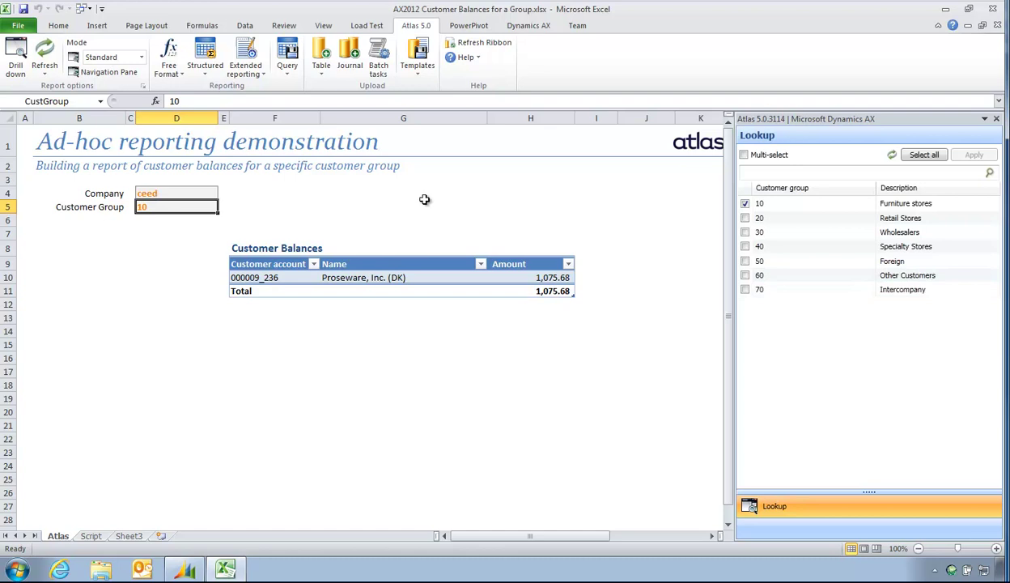
# Set the Company in D4 back to ceu
pyautogui.click(178, 193)
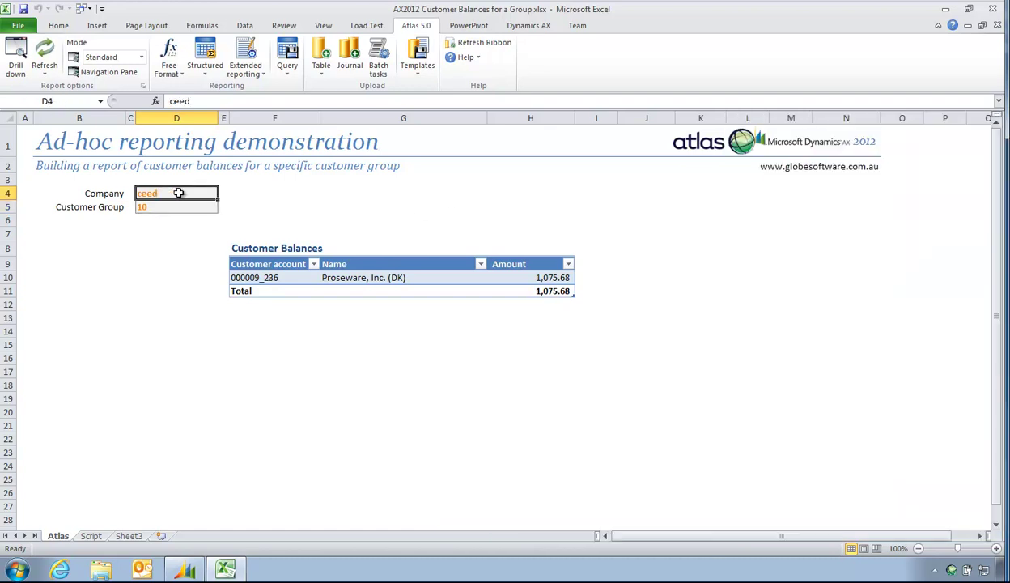
pyautogui.write('ceu')
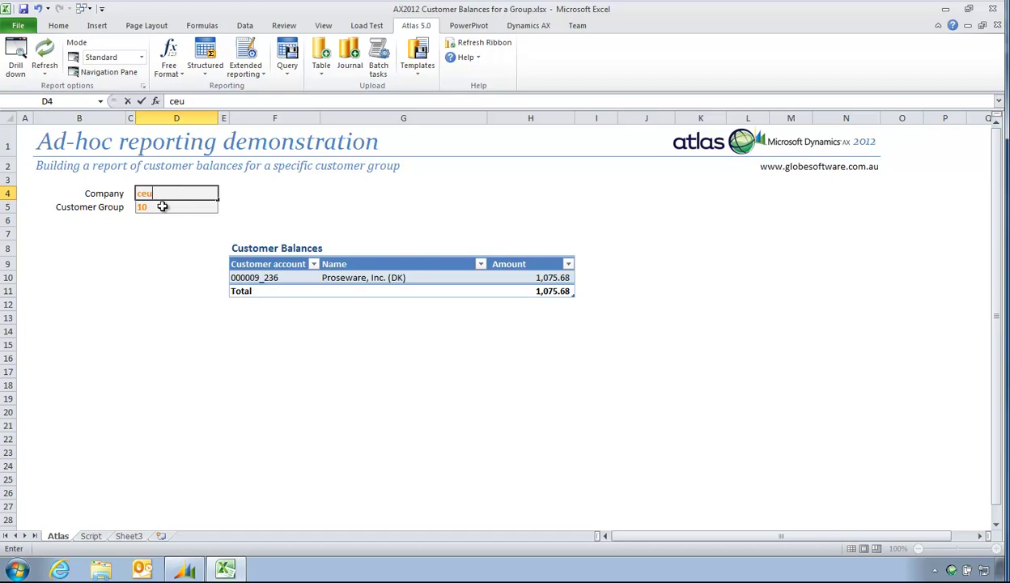
pyautogui.click(160, 207)
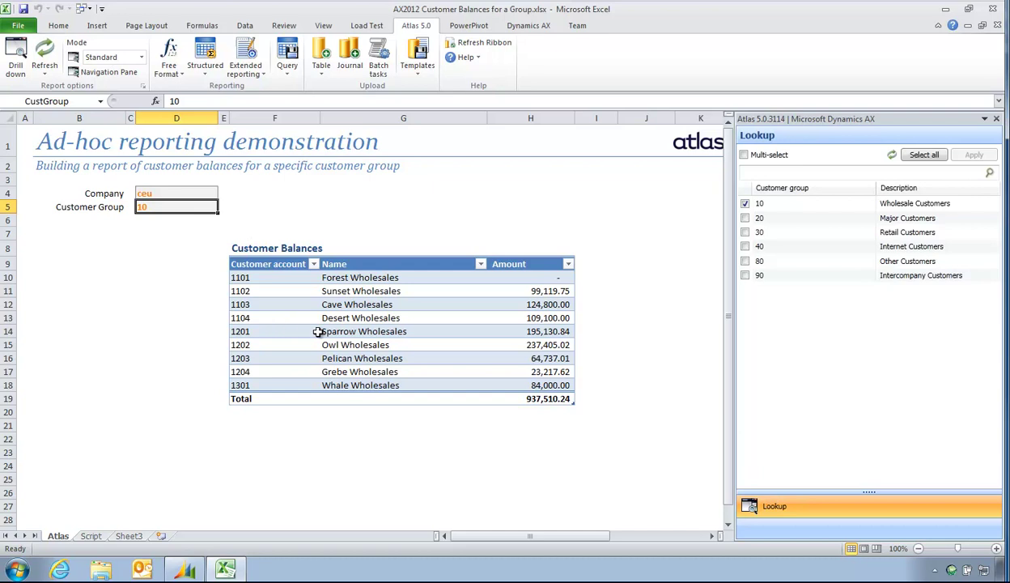
# Start a Free Format data formula in F5 using Customer groups as the source
pyautogui.click(995, 119)
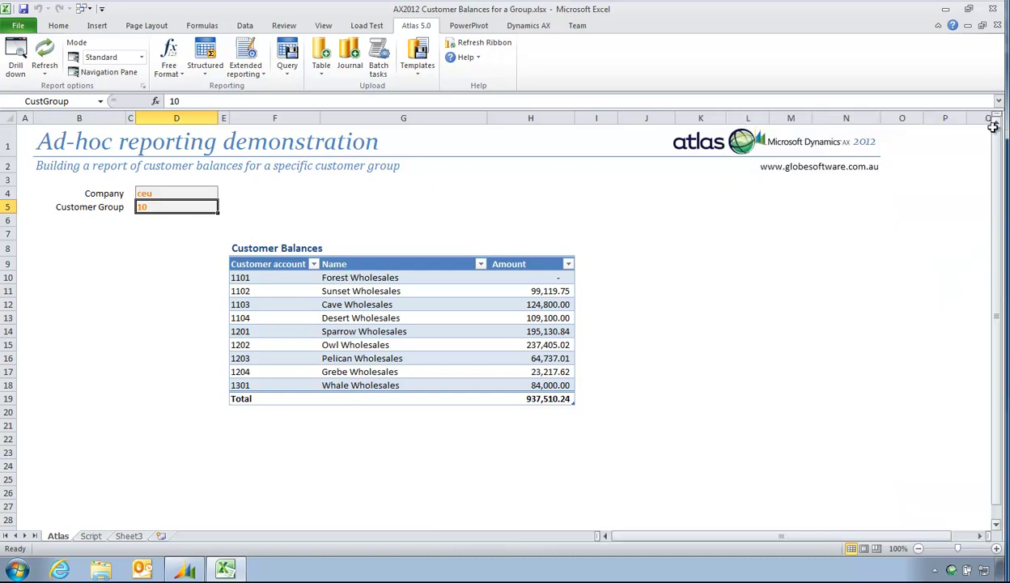
pyautogui.click(263, 205)
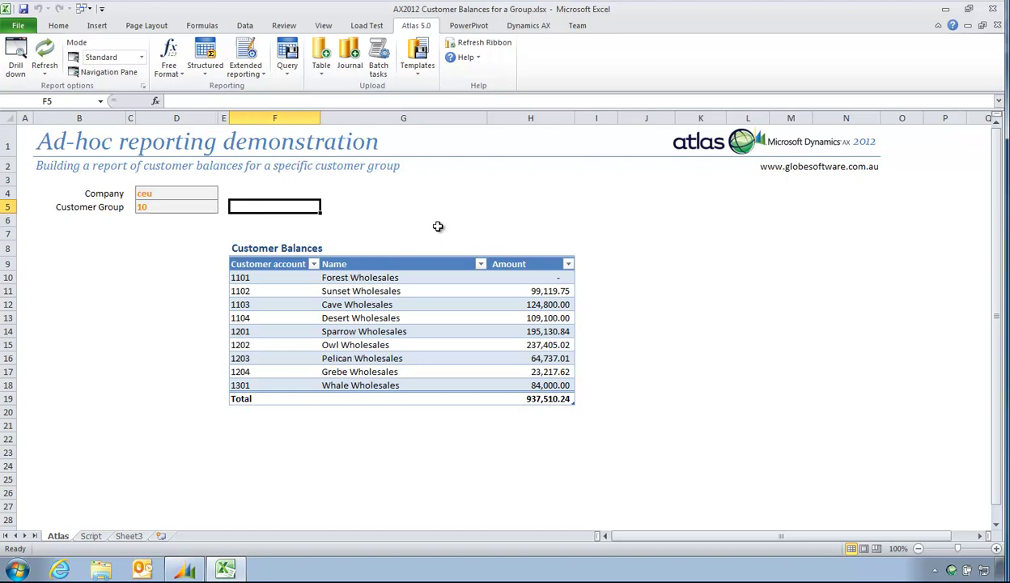
pyautogui.click(167, 66)
pyautogui.click(182, 89)
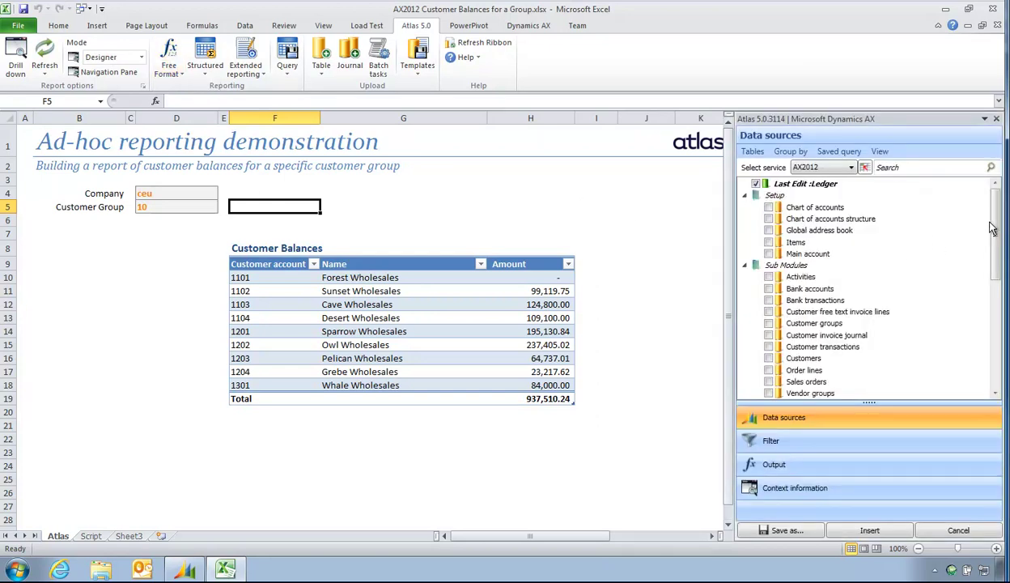
pyautogui.moveTo(992, 229)
pyautogui.mouseDown()
pyautogui.moveTo(995, 296)
pyautogui.moveTo(994, 277)
pyautogui.mouseUp()
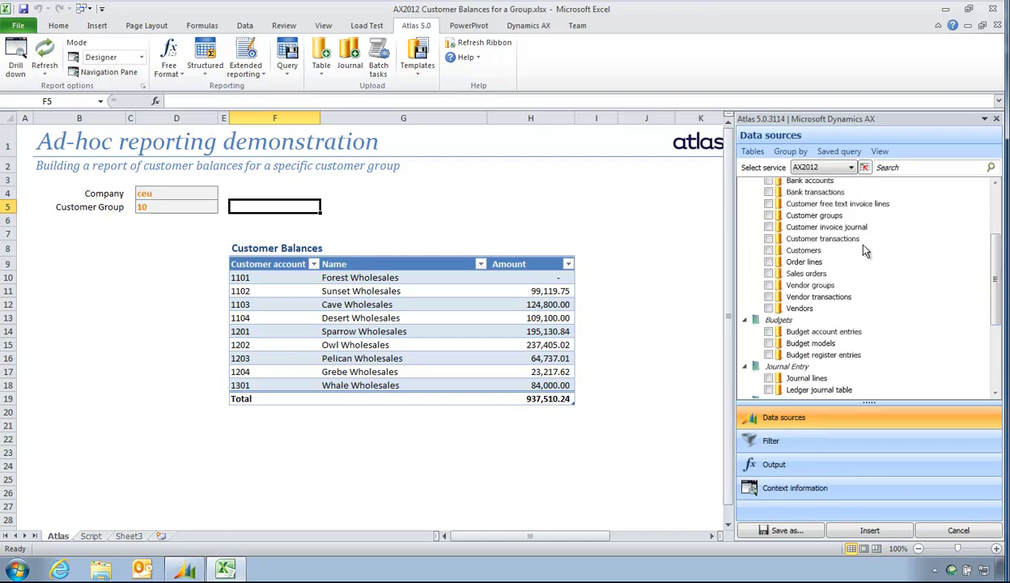
pyautogui.click(769, 216)
# Filter the formula by Company accounts = D4 and Customer group = CustGroup
pyautogui.click(781, 440)
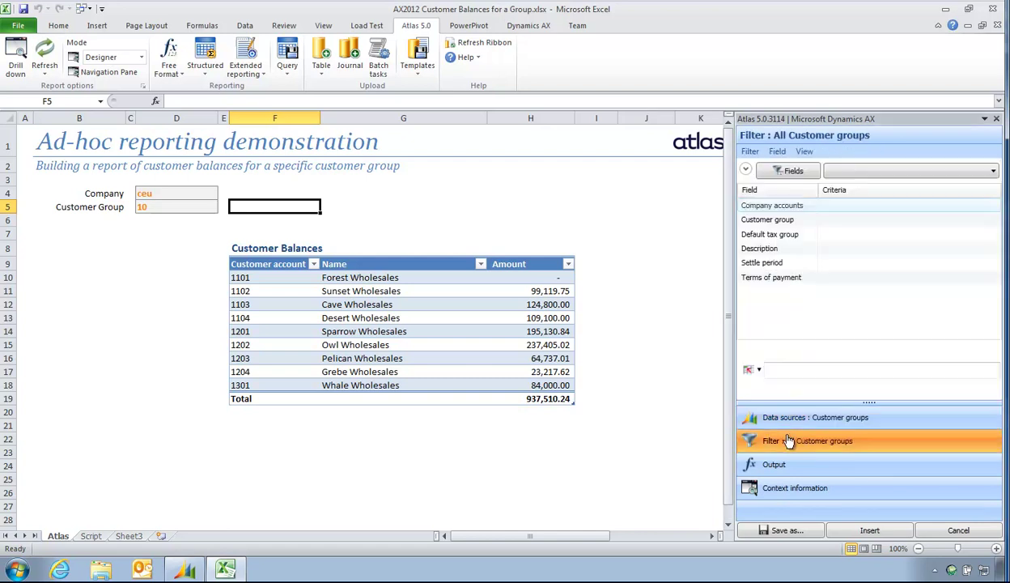
pyautogui.click(801, 207)
pyautogui.rightClick(801, 207)
pyautogui.click(806, 213)
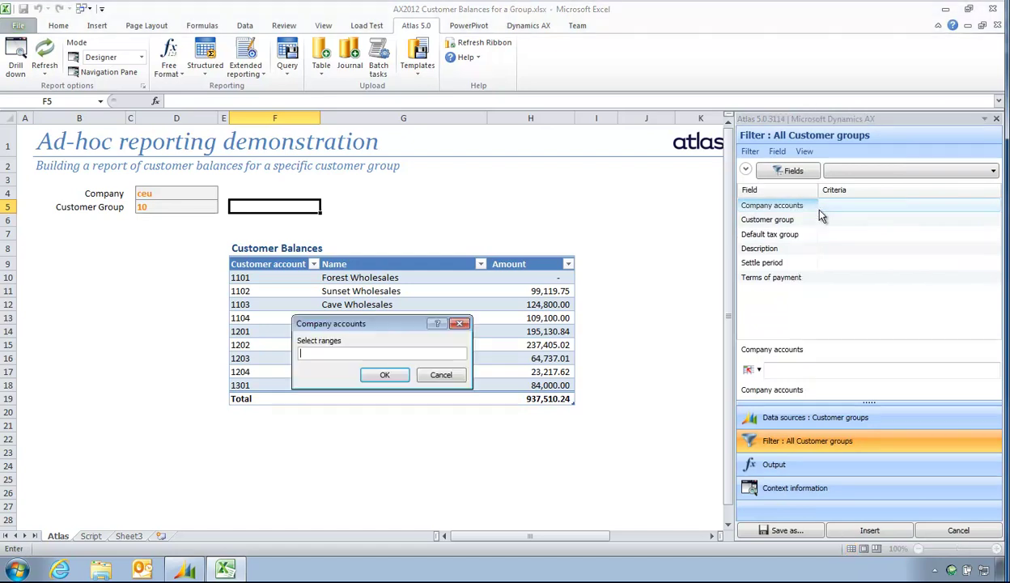
pyautogui.click(159, 194)
pyautogui.click(385, 374)
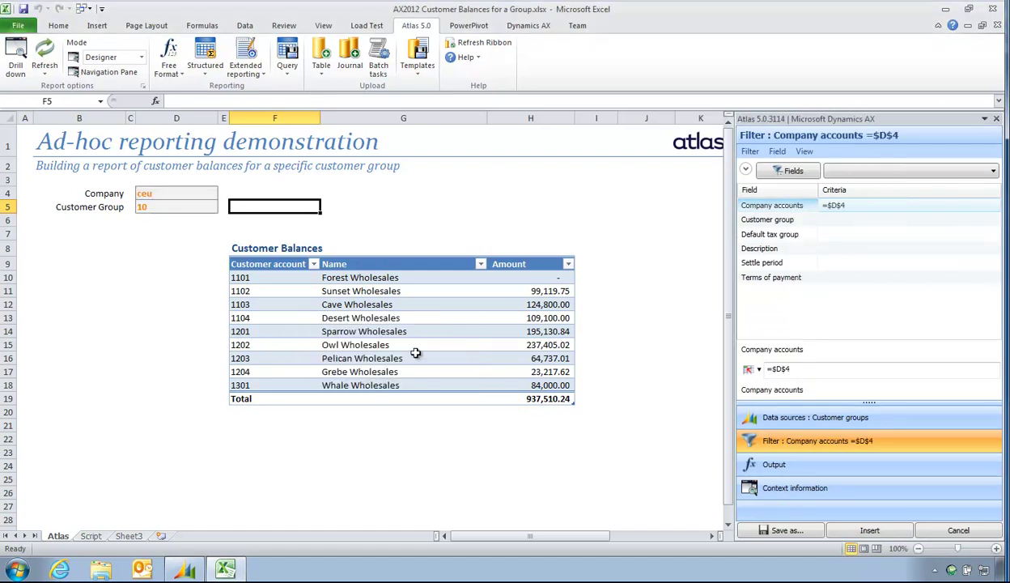
pyautogui.click(768, 219)
pyautogui.rightClick(765, 220)
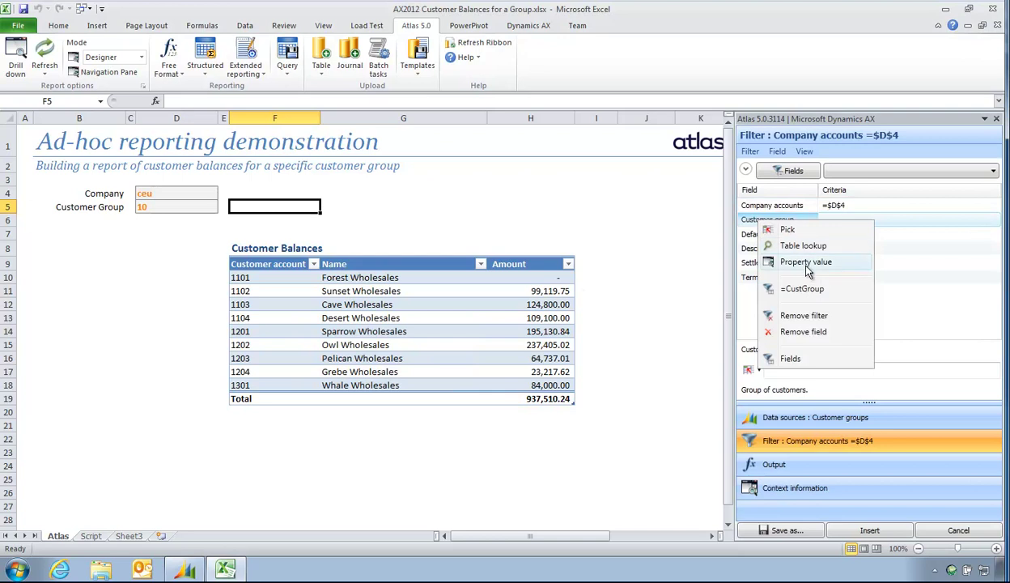
pyautogui.click(810, 297)
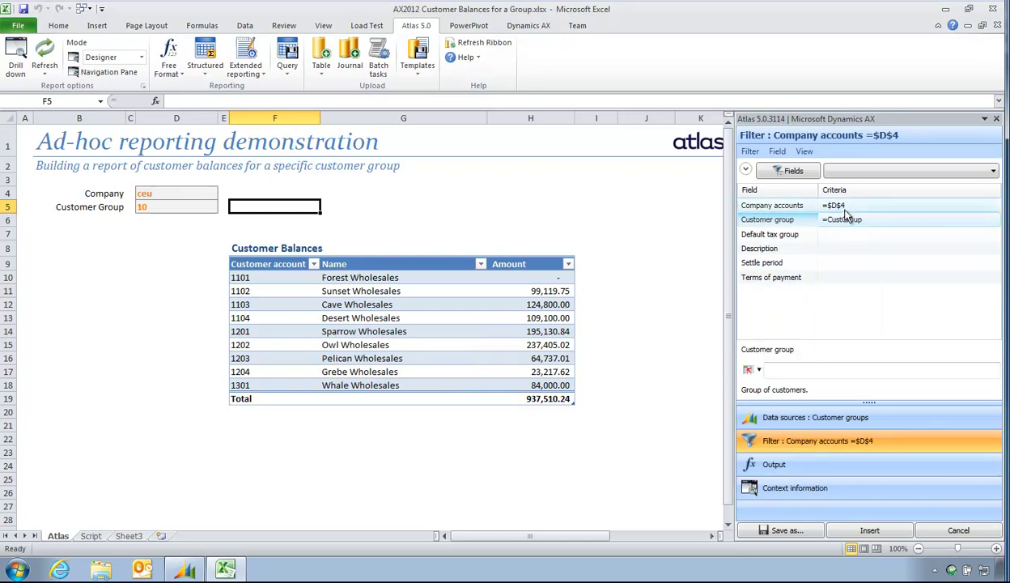
# Set the formula's output to just the group Description name
pyautogui.click(800, 466)
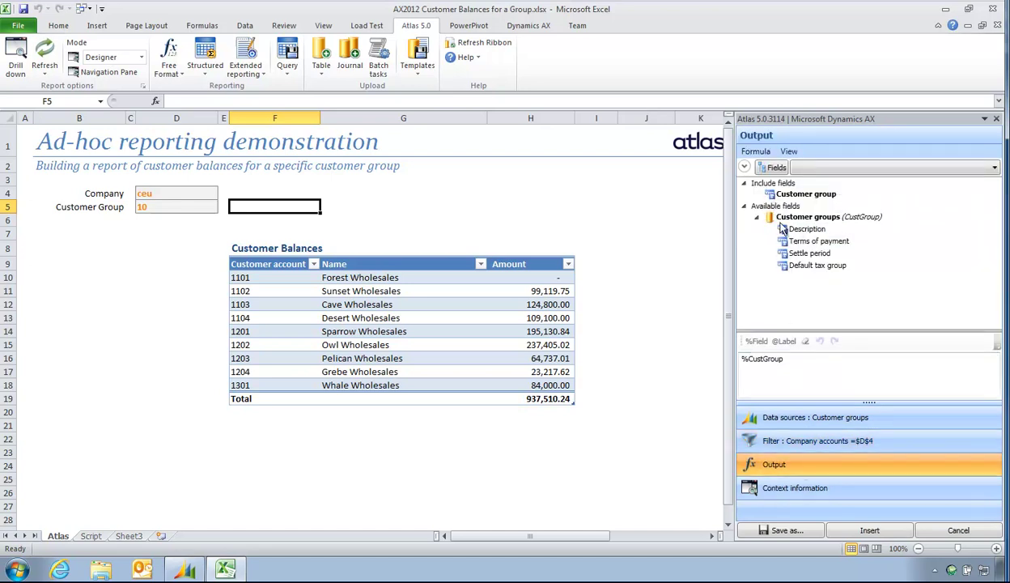
pyautogui.click(798, 231)
pyautogui.moveTo(798, 230); pyautogui.dragTo(743, 357)
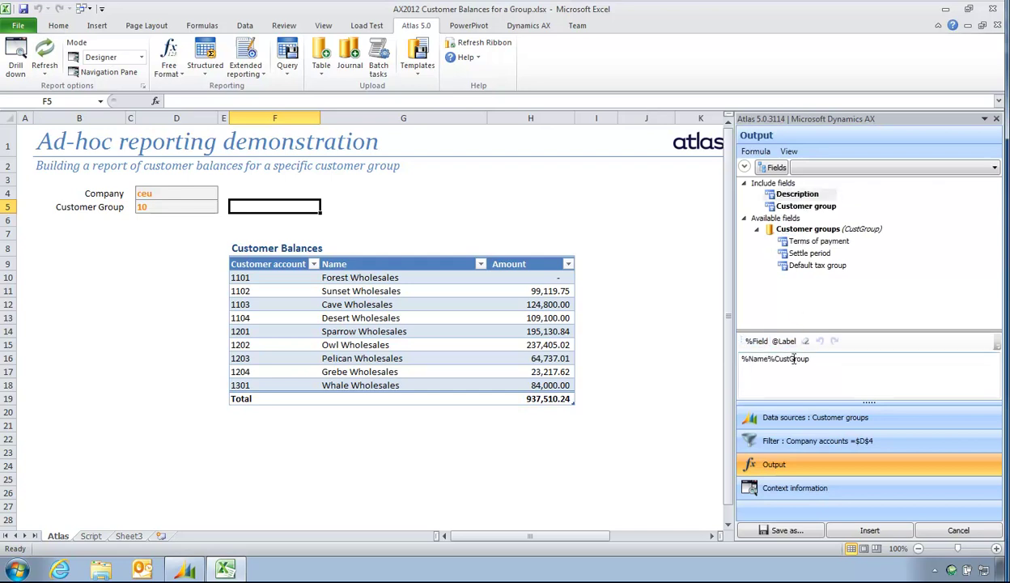
pyautogui.moveTo(811, 358); pyautogui.dragTo(774, 358)
pyautogui.press('BackSpace')
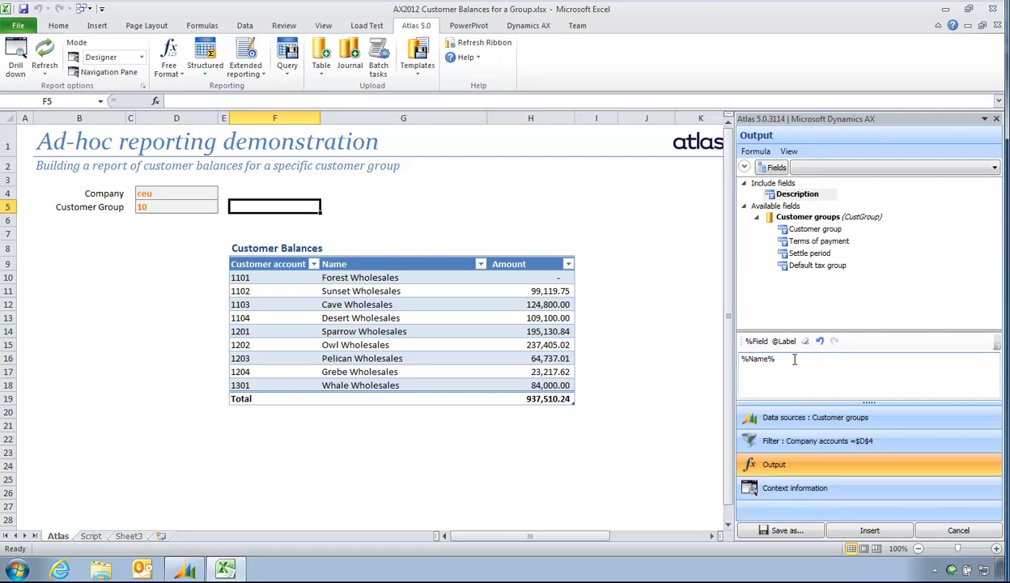
pyautogui.press('BackSpace')
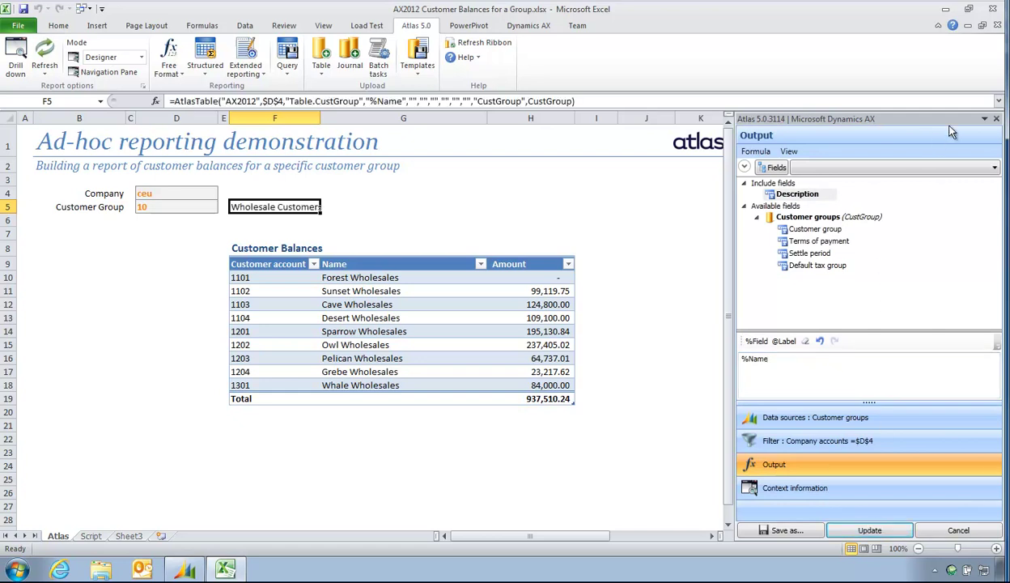
# Apply the Heading 4 cell style to the group name in F5
pyautogui.click(59, 25)
pyautogui.click(749, 71)
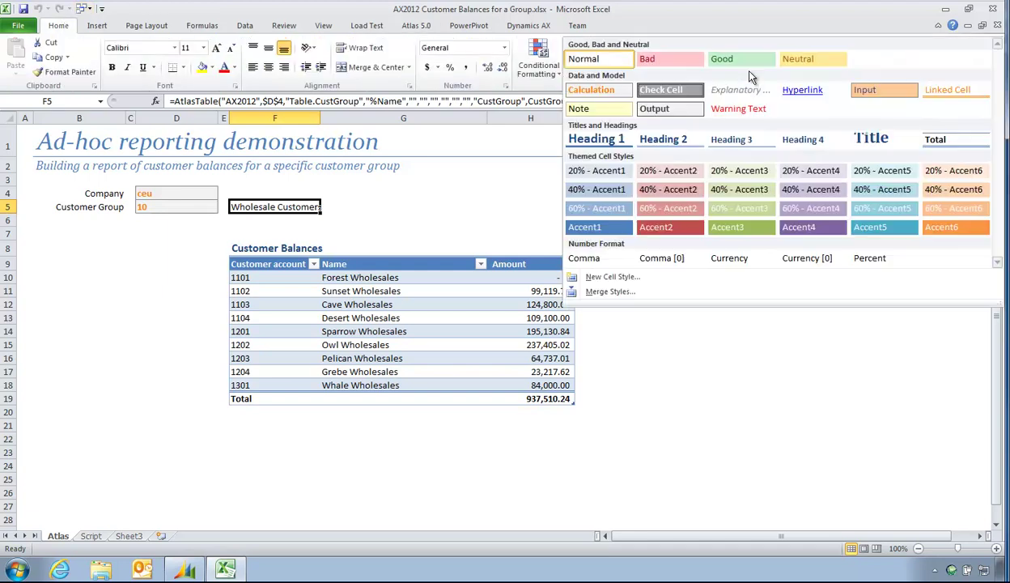
pyautogui.click(801, 139)
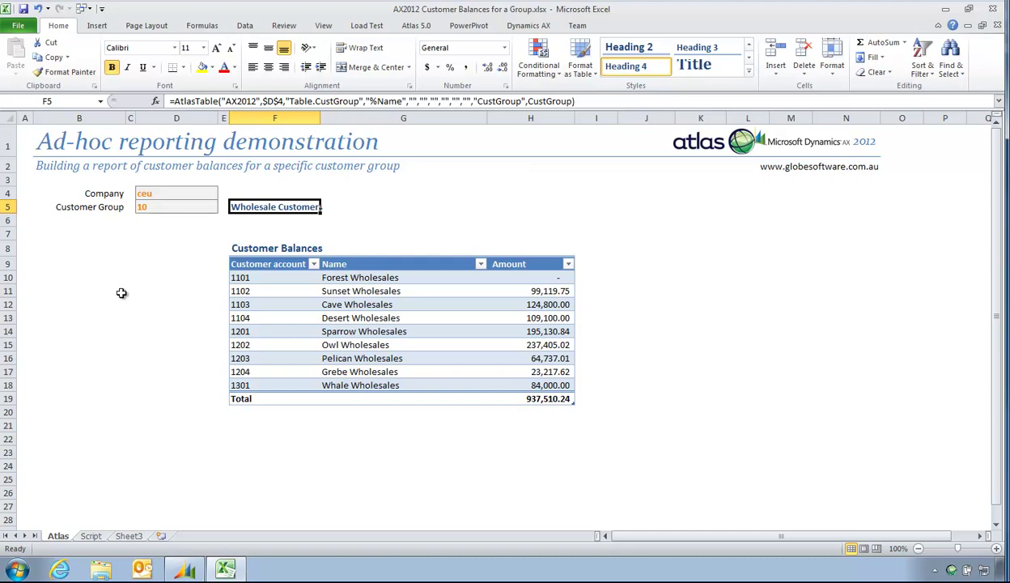
# Switch the Atlas 5.0 report mode to Standard
pyautogui.click(416, 25)
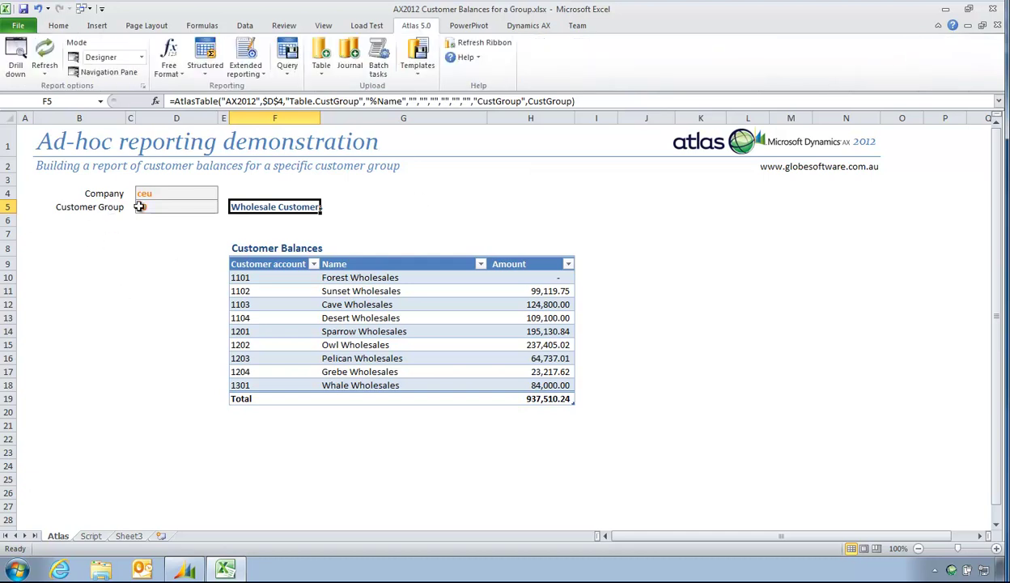
pyautogui.click(141, 57)
pyautogui.click(99, 84)
# Test the Customer Group lookup with 30, 20, then 10, and close the pane
pyautogui.click(150, 204)
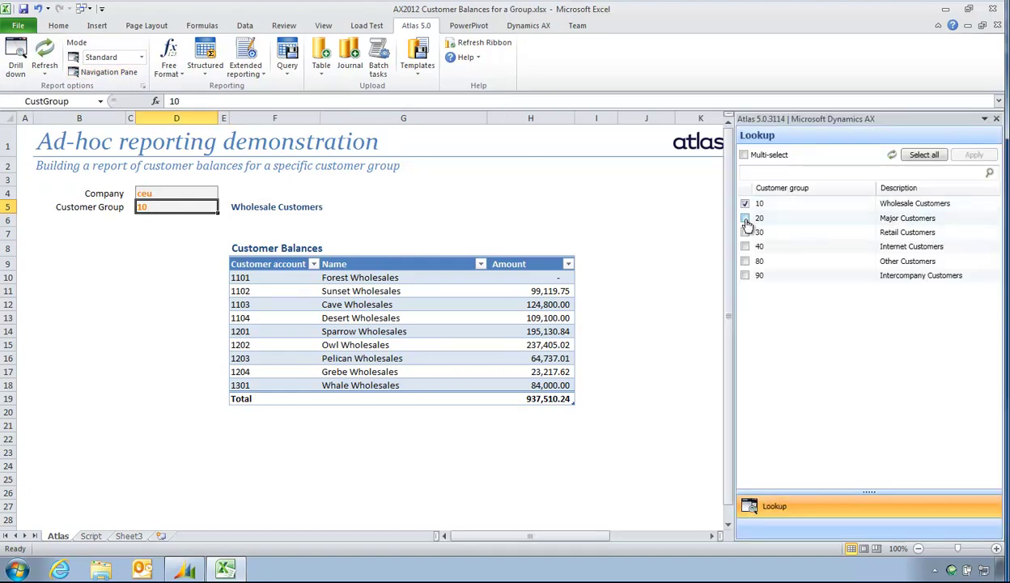
pyautogui.click(743, 232)
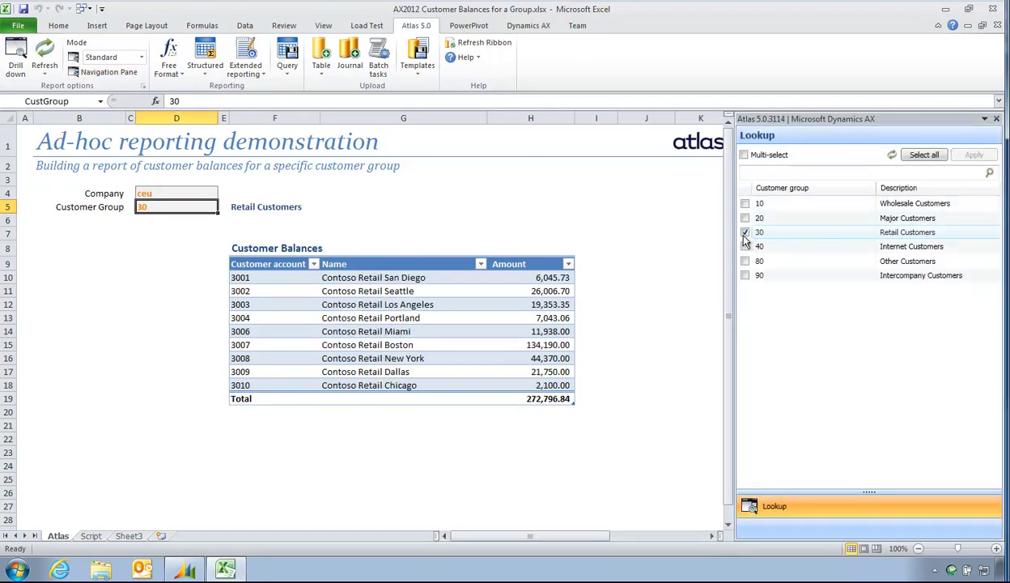
pyautogui.click(746, 218)
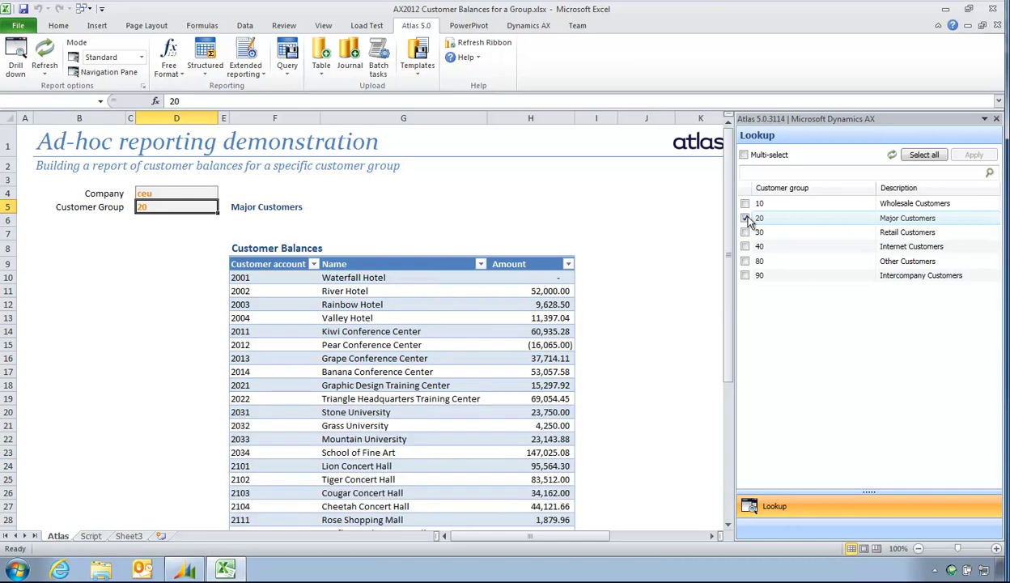
pyautogui.click(744, 204)
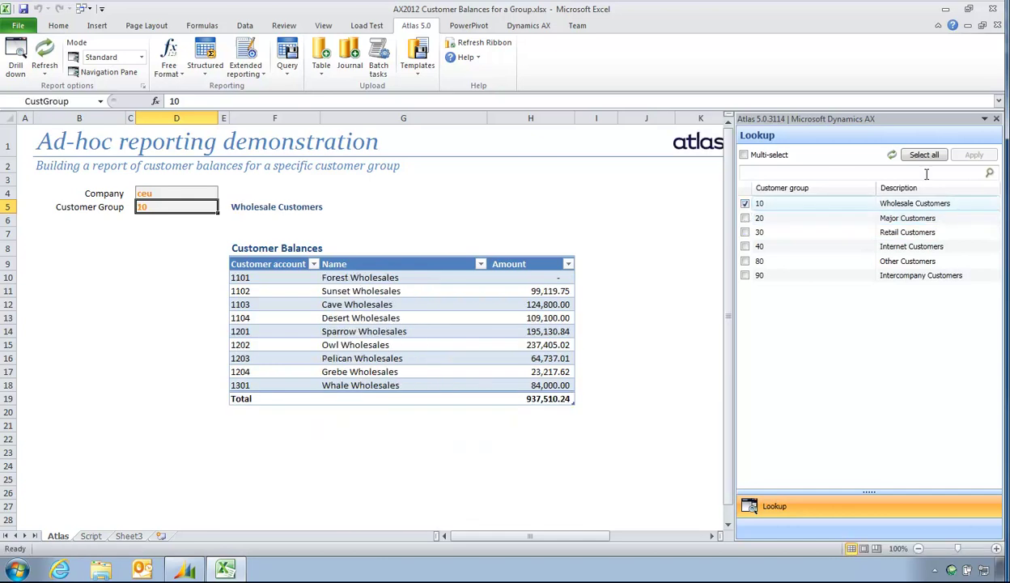
pyautogui.click(996, 118)
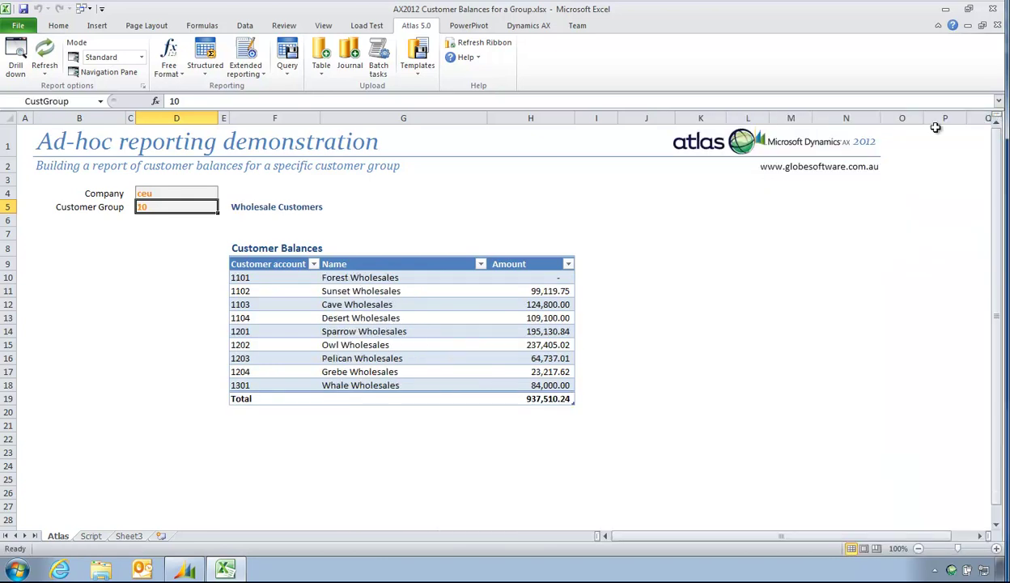
pyautogui.click(142, 259)
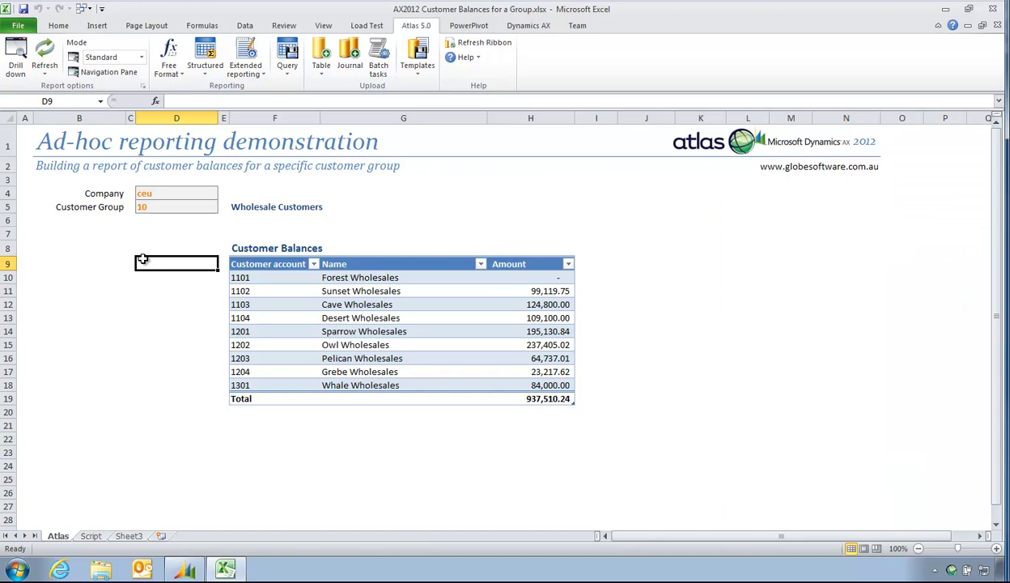